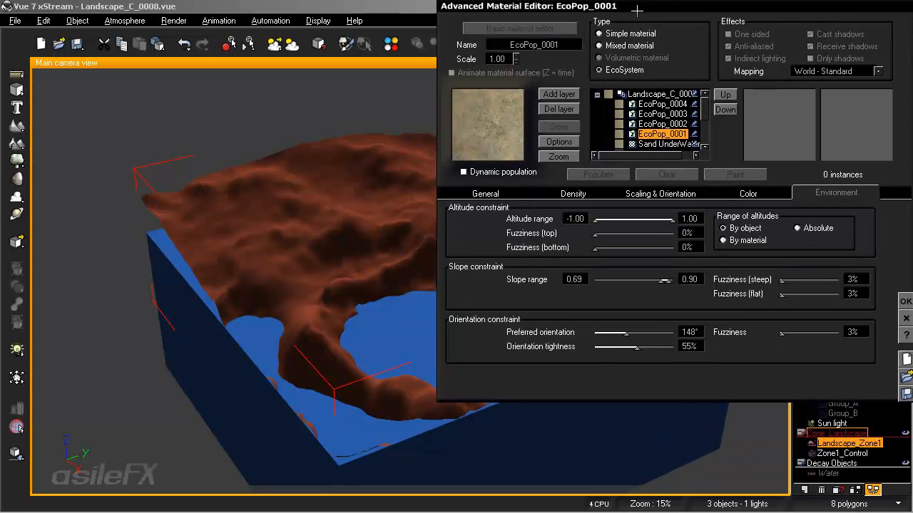
# Add the Rural Maple Tree plant species to the EcoPop_0001 EcoSystem population and populate the layer.
pyautogui.click(497, 194)
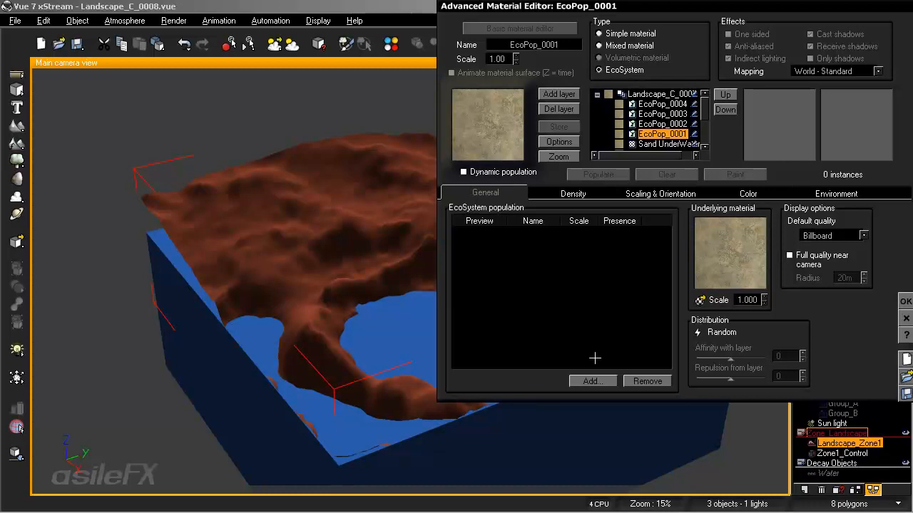
pyautogui.click(592, 381)
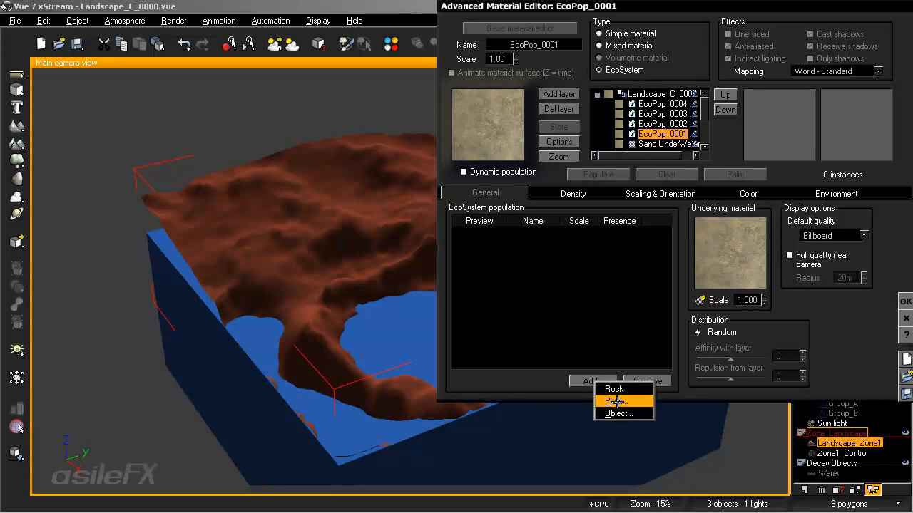
pyautogui.click(620, 401)
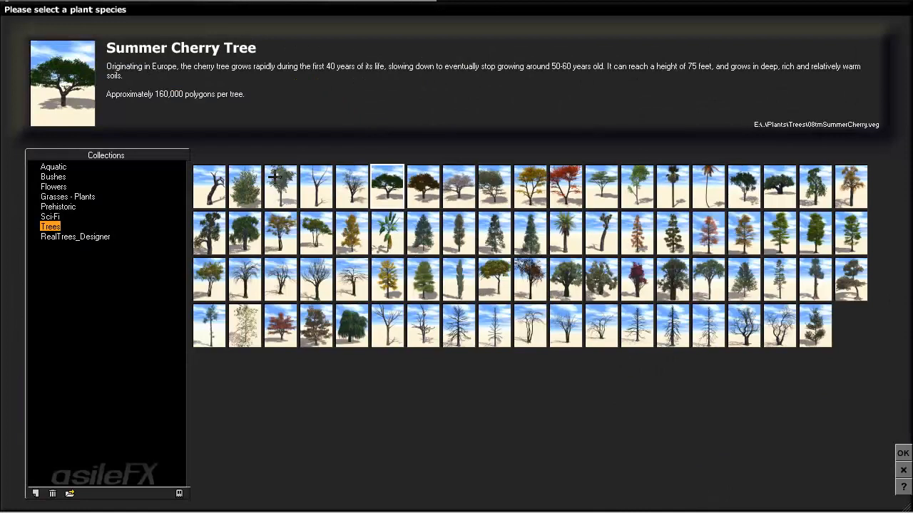
pyautogui.click(494, 187)
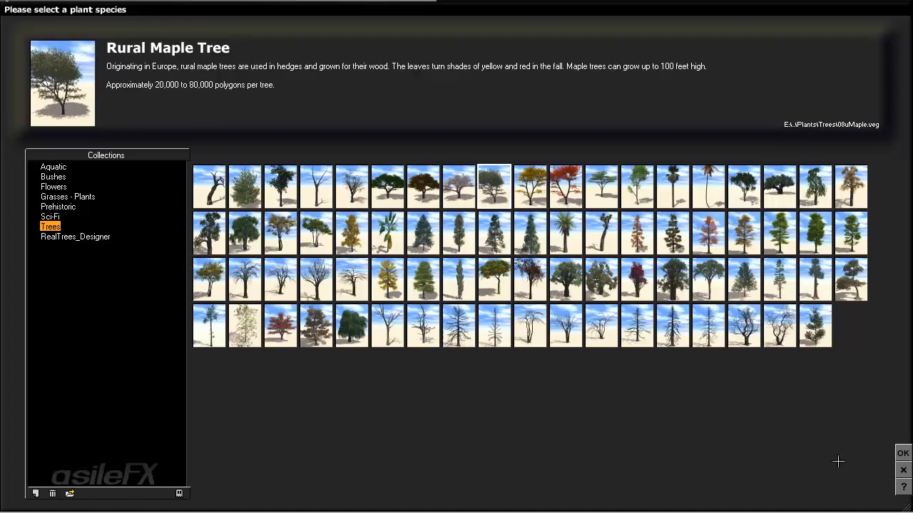
pyautogui.click(902, 453)
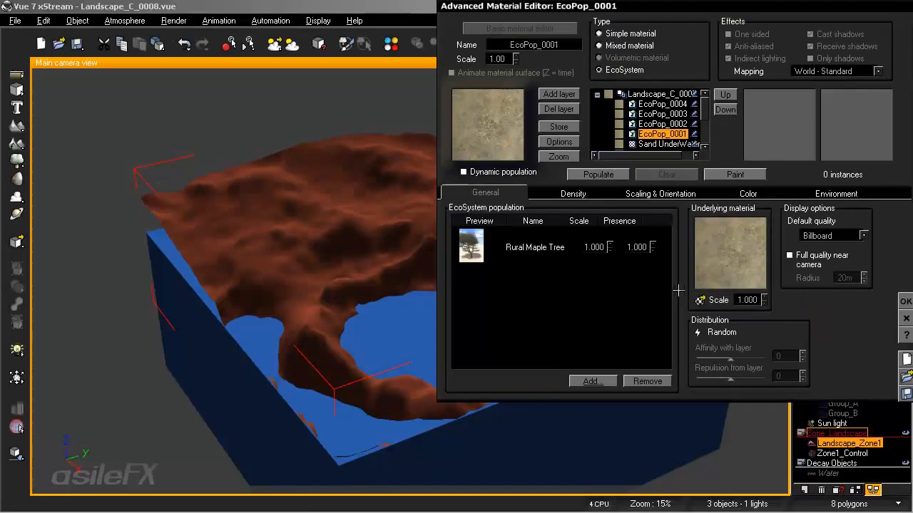
pyautogui.click(603, 175)
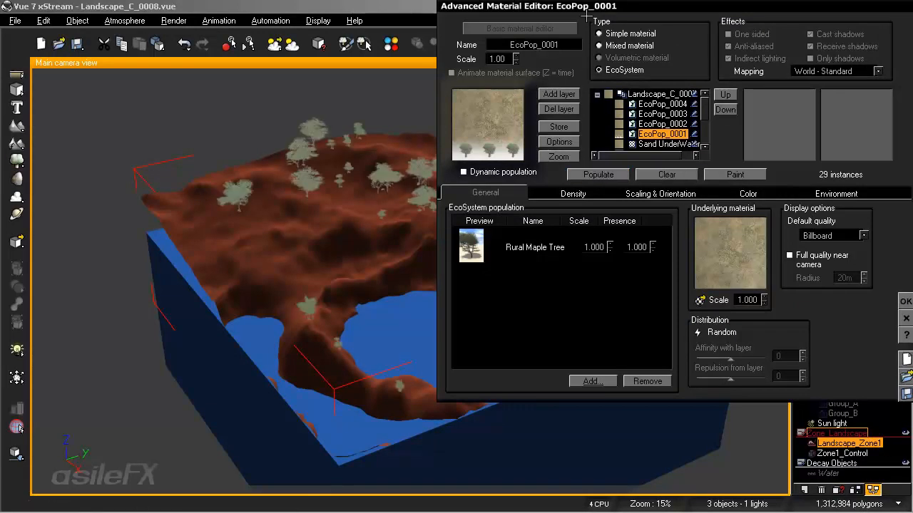
# Review the EcoPop_0001 density settings with the terrain in view and populate the layer again.
pyautogui.moveTo(590, 7); pyautogui.dragTo(655, 107)
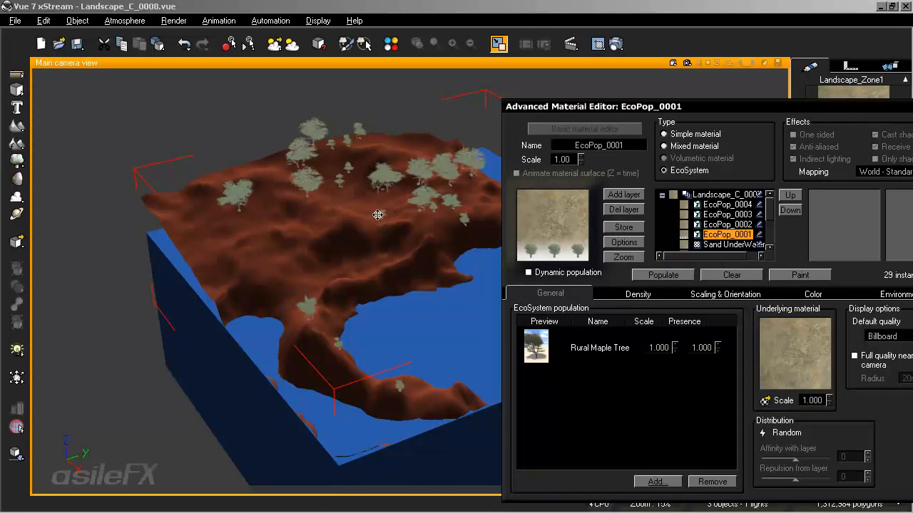
pyautogui.click(633, 291)
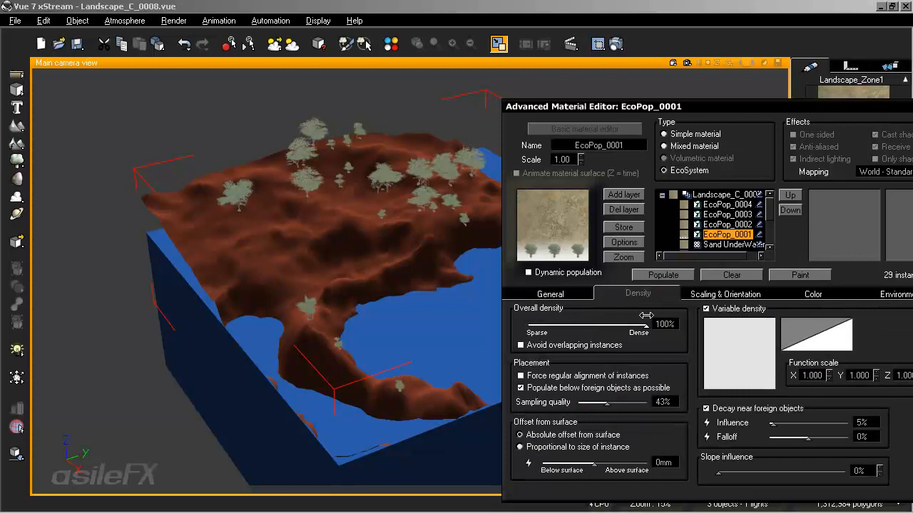
pyautogui.click(663, 274)
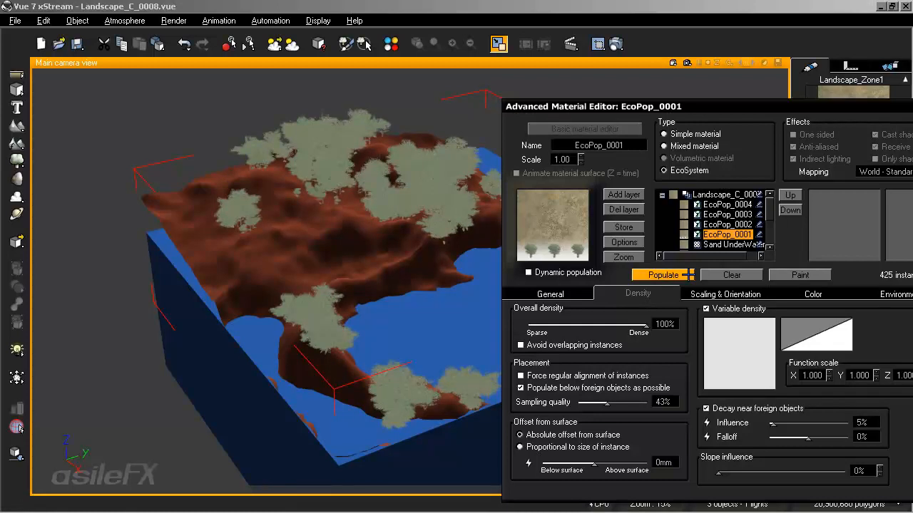
# Set the overall scaling of the EcoPop_0001 instances to 1 and repopulate the layer.
pyautogui.click(718, 294)
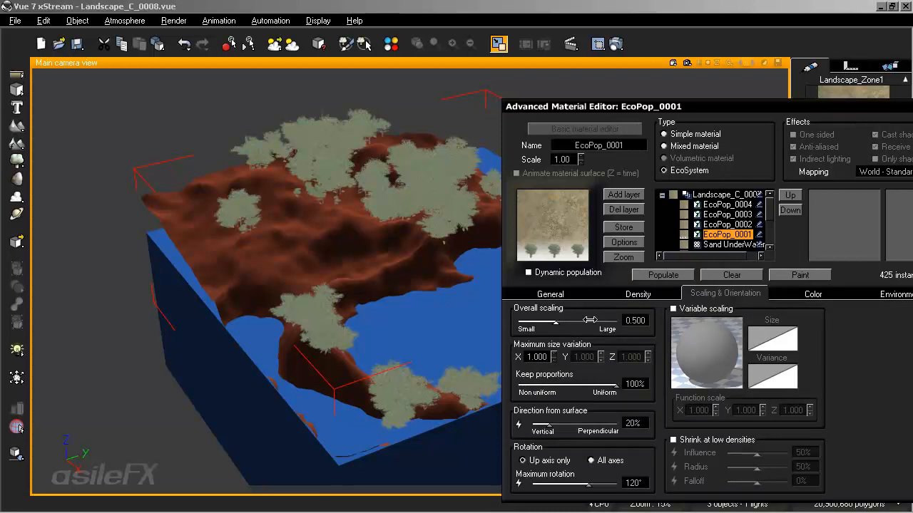
pyautogui.doubleClick(632, 322)
pyautogui.write('1')
pyautogui.press('Return')
pyautogui.click(668, 275)
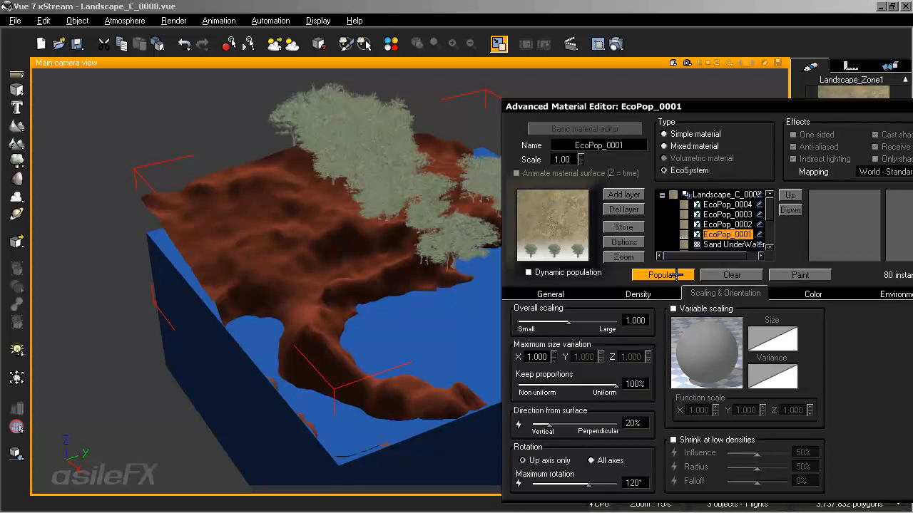
# Set the overall scaling of the EcoPop_0001 instances to 0.4, repopulate the layer and accept the material.
pyautogui.doubleClick(637, 320)
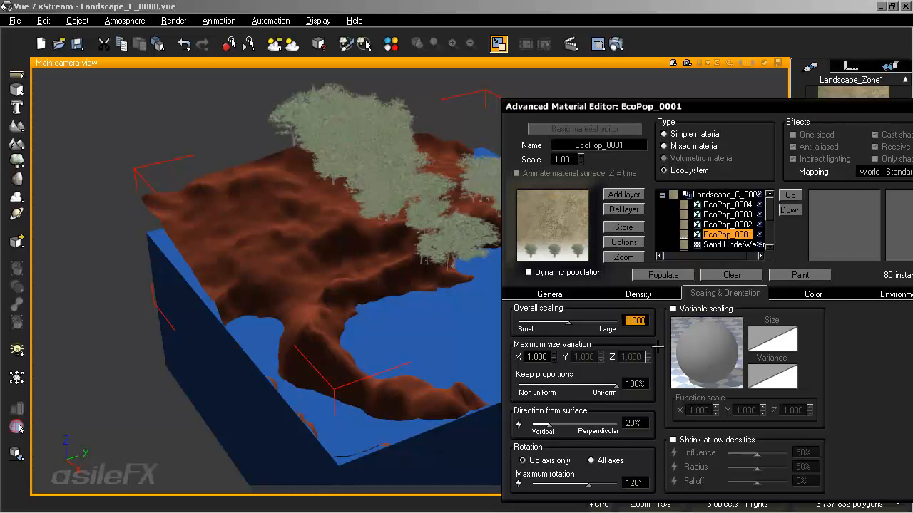
pyautogui.click(551, 295)
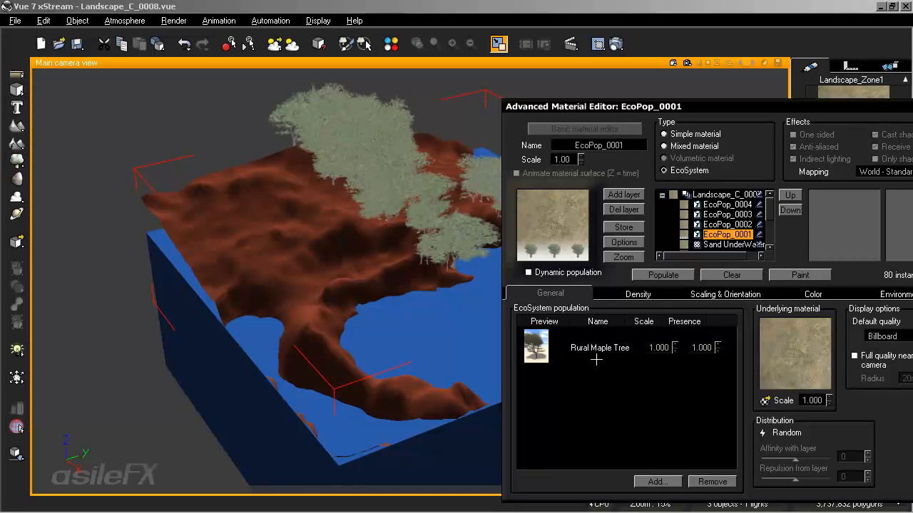
pyautogui.click(715, 292)
pyautogui.doubleClick(635, 320)
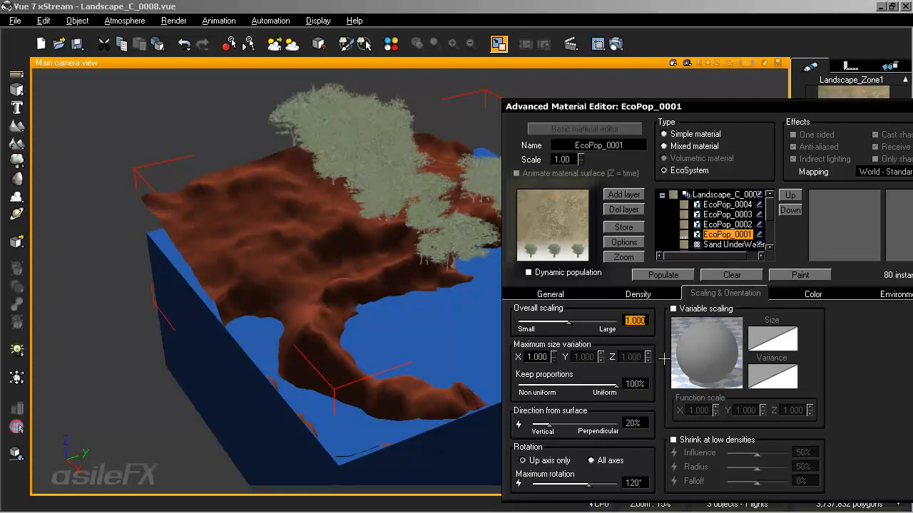
pyautogui.click(557, 293)
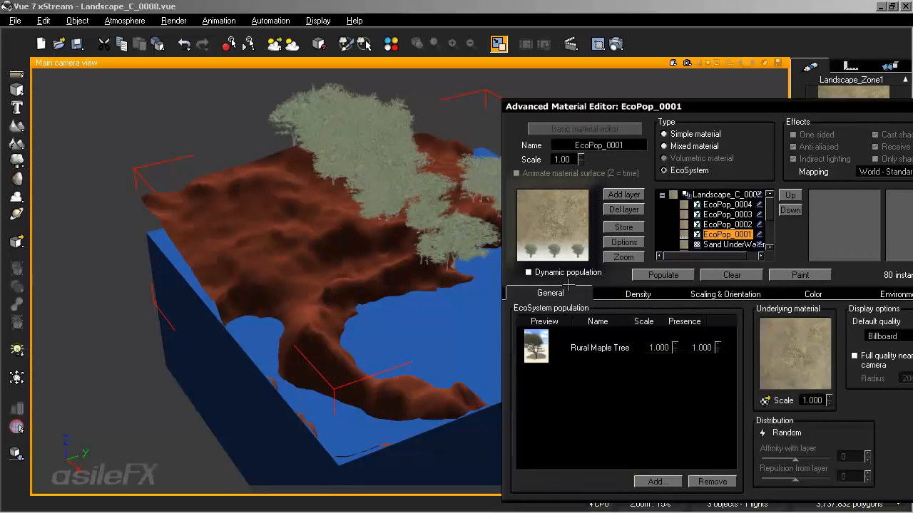
pyautogui.click(704, 295)
pyautogui.click(634, 321)
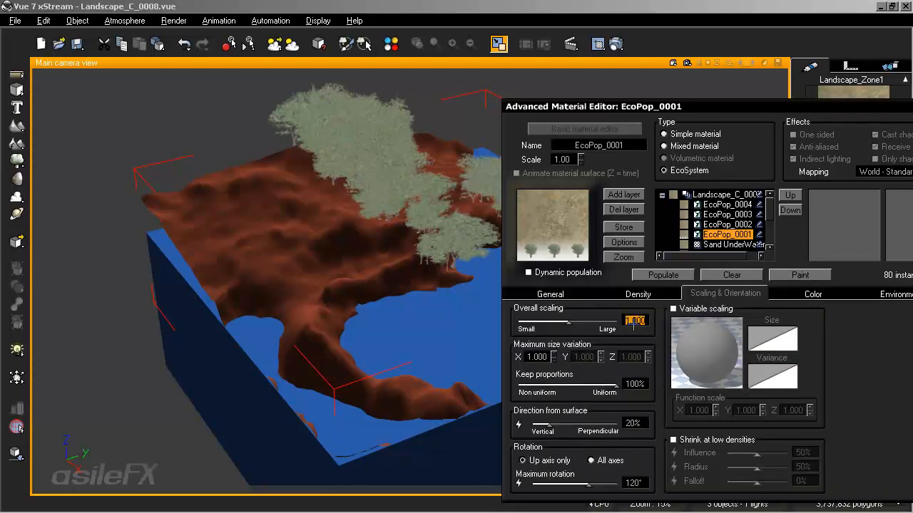
pyautogui.write('.4')
pyautogui.click(664, 274)
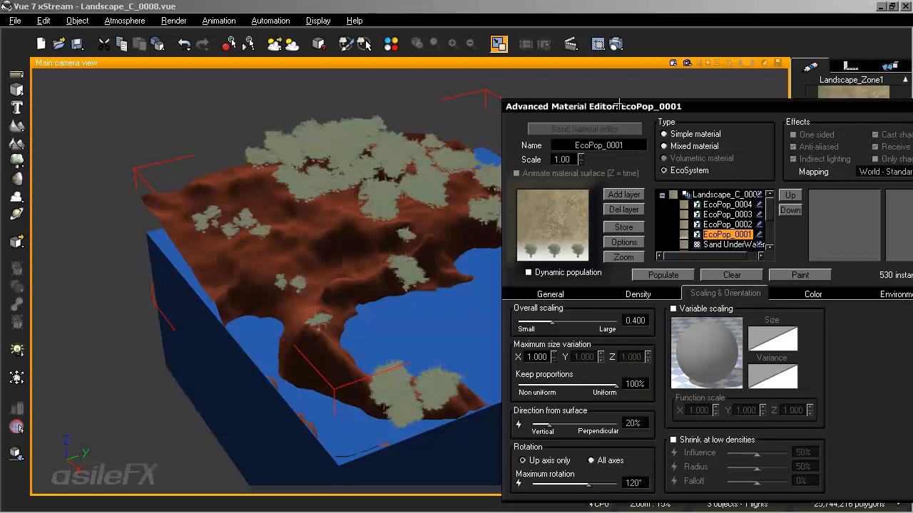
pyautogui.moveTo(661, 107); pyautogui.dragTo(583, 80)
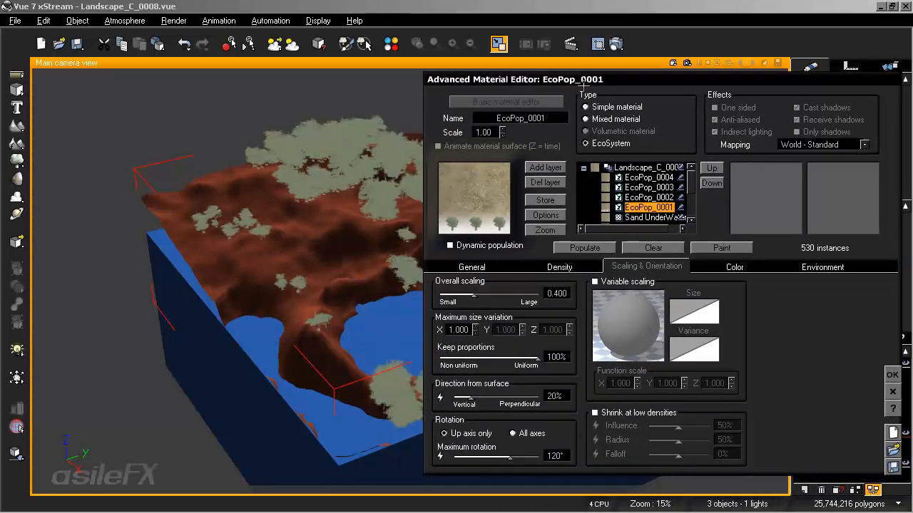
pyautogui.click(892, 375)
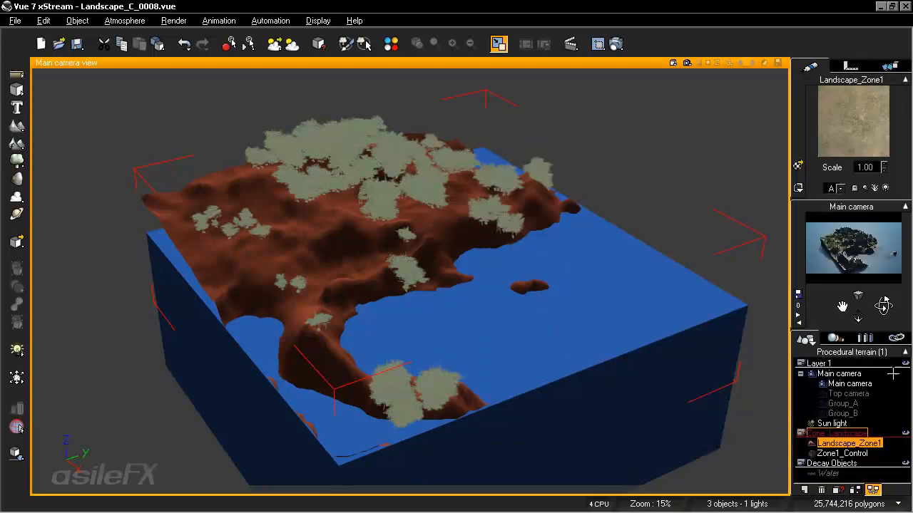
# Move the Zone1_Control cube toward the camera so the terrain zone covers a different part of the landscape.
pyautogui.click(854, 453)
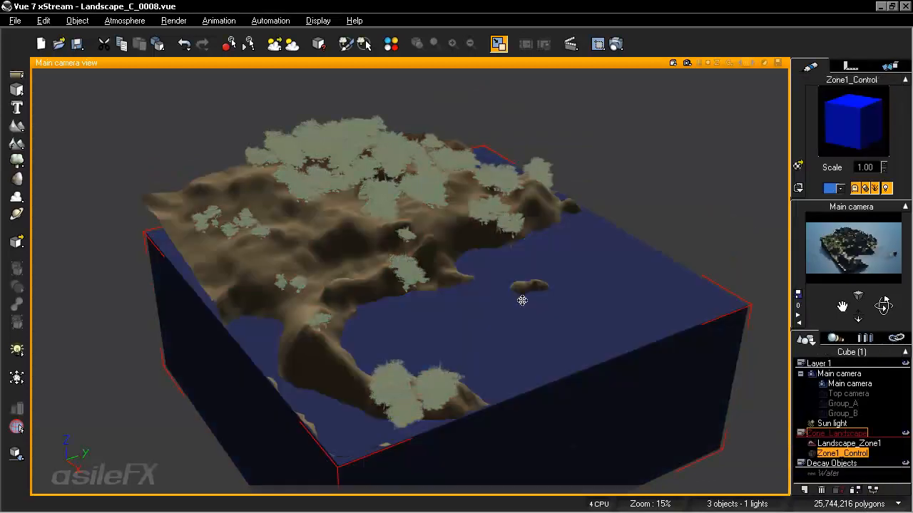
pyautogui.scroll(-3, 482, 365)
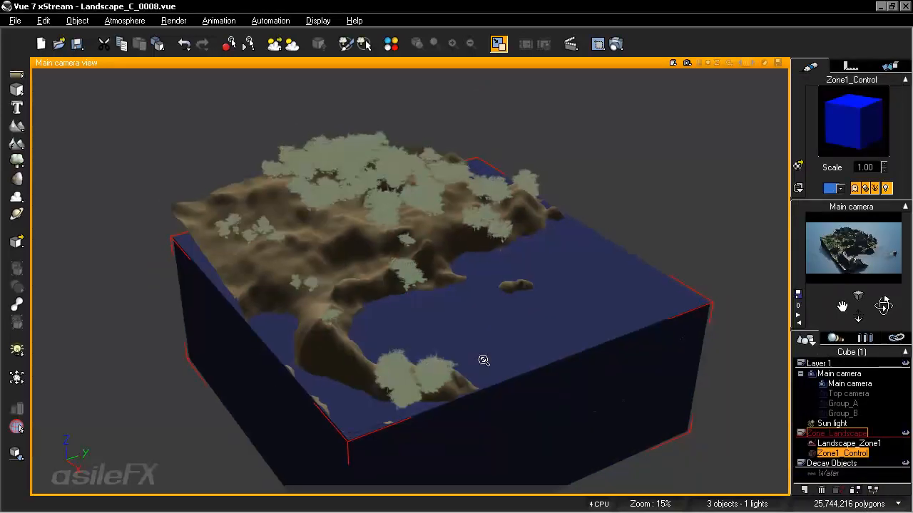
pyautogui.scroll(-3, 483, 361)
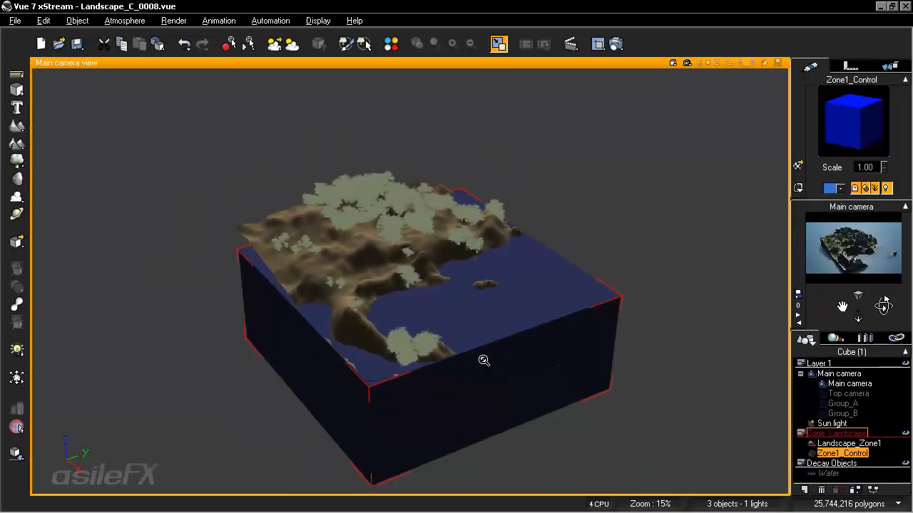
pyautogui.moveTo(662, 227)
pyautogui.mouseDown(button='middle')
pyautogui.moveTo(668, 235)
pyautogui.moveTo(666, 221)
pyautogui.mouseUp(button='middle')
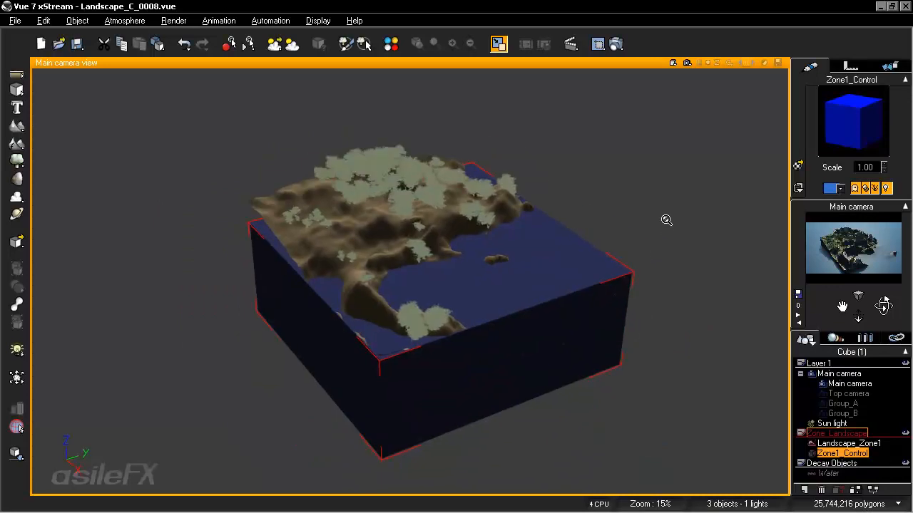
pyautogui.scroll(-1, 666, 220)
pyautogui.click(568, 379)
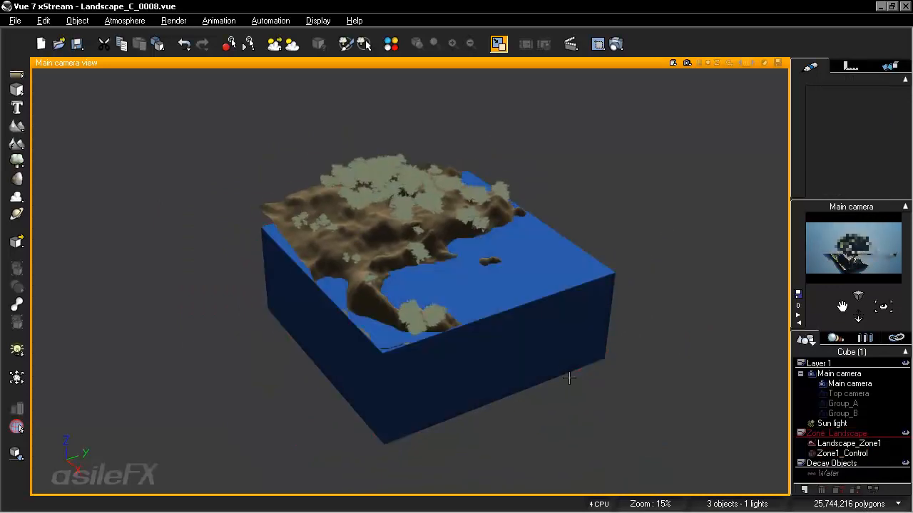
pyautogui.click(566, 365)
pyautogui.moveTo(482, 280); pyautogui.dragTo(369, 315)
pyautogui.moveTo(364, 350); pyautogui.dragTo(495, 413)
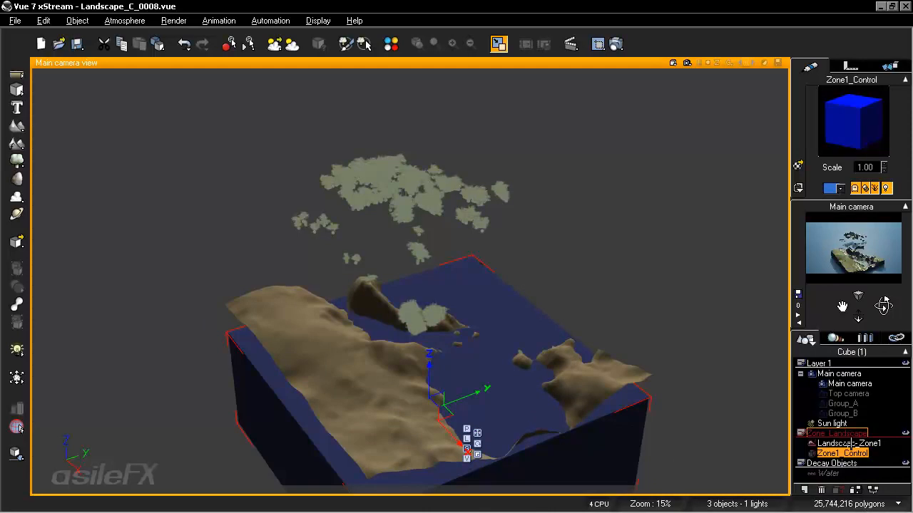
# Repopulate the EcoPop_0001 layer in the Landscape_Zone1 material and accept the material.
pyautogui.click(850, 443)
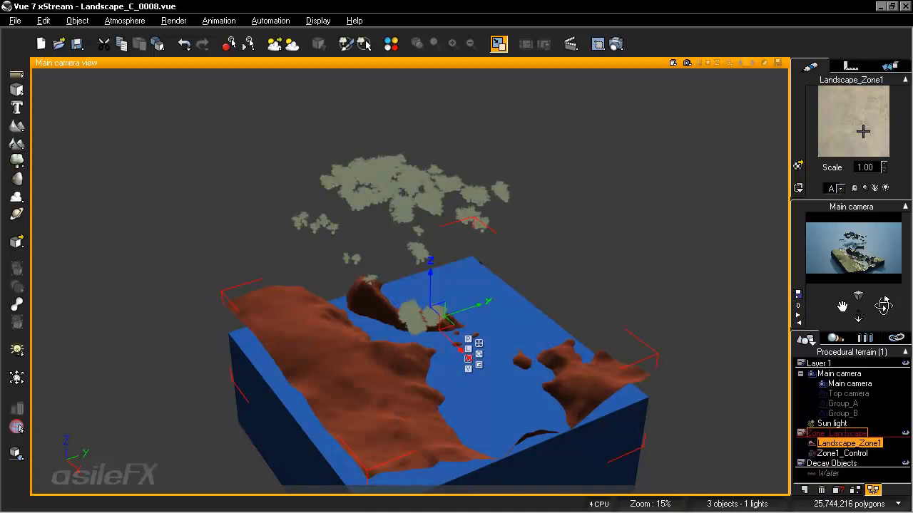
pyautogui.doubleClick(862, 124)
pyautogui.click(646, 207)
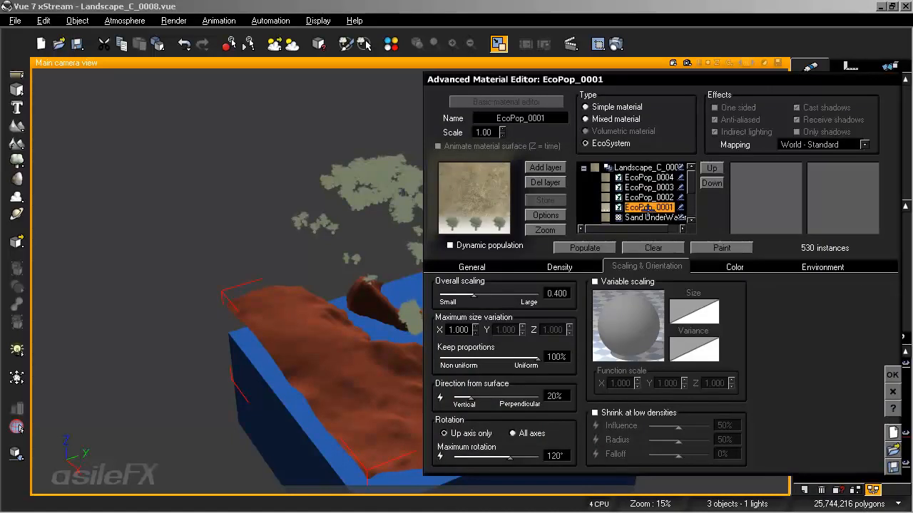
pyautogui.click(601, 248)
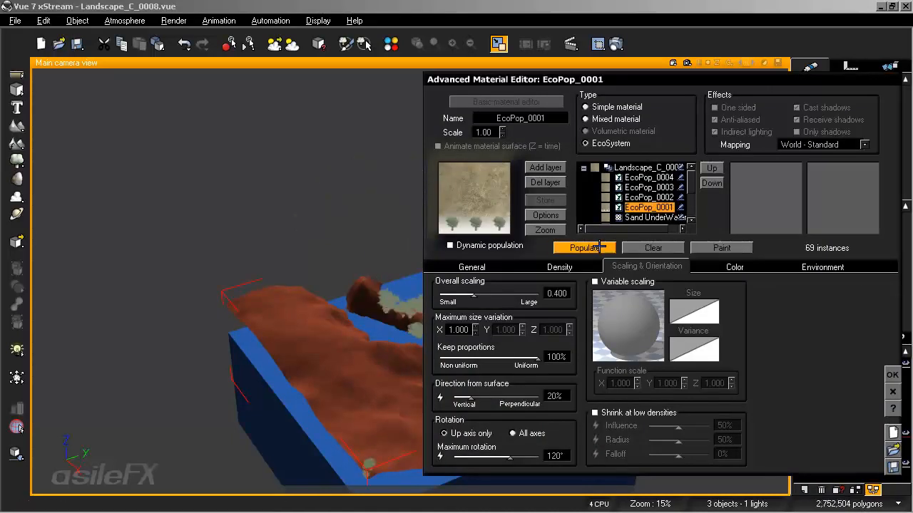
pyautogui.click(891, 373)
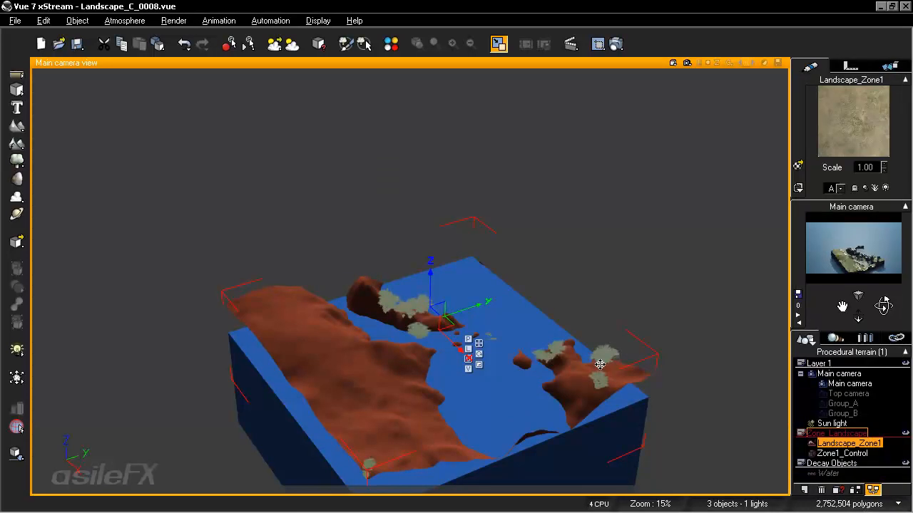
# Try resizing the Zone1_Control cube, undo the resize and clear the selection.
pyautogui.click(479, 365)
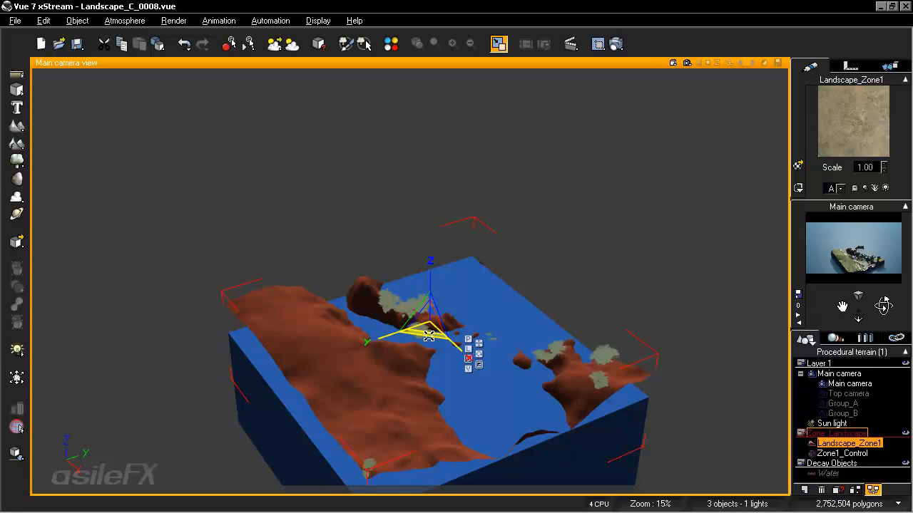
pyautogui.click(856, 454)
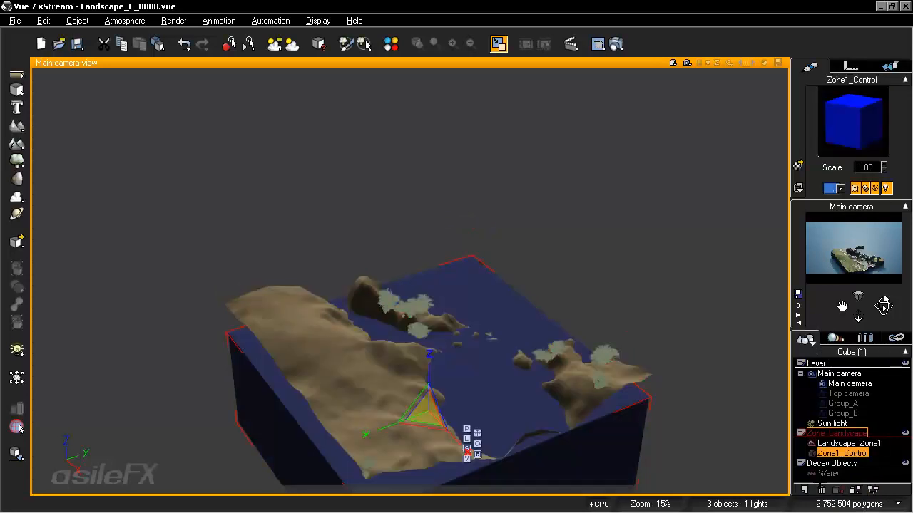
pyautogui.moveTo(425, 428); pyautogui.dragTo(312, 438)
pyautogui.click(43, 20)
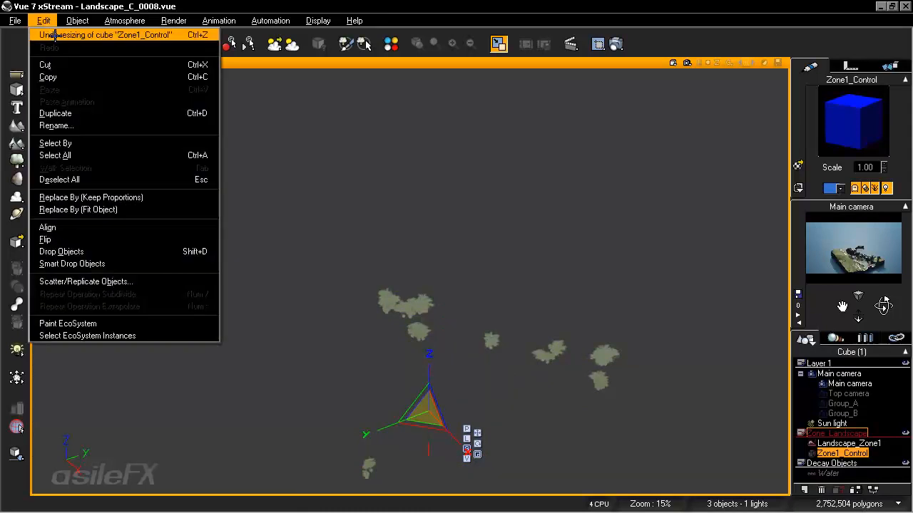
pyautogui.click(71, 34)
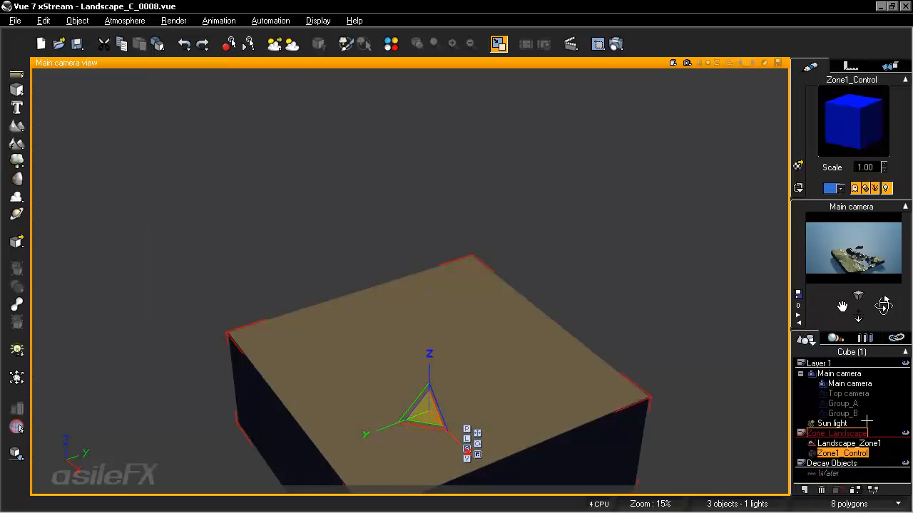
pyautogui.click(871, 443)
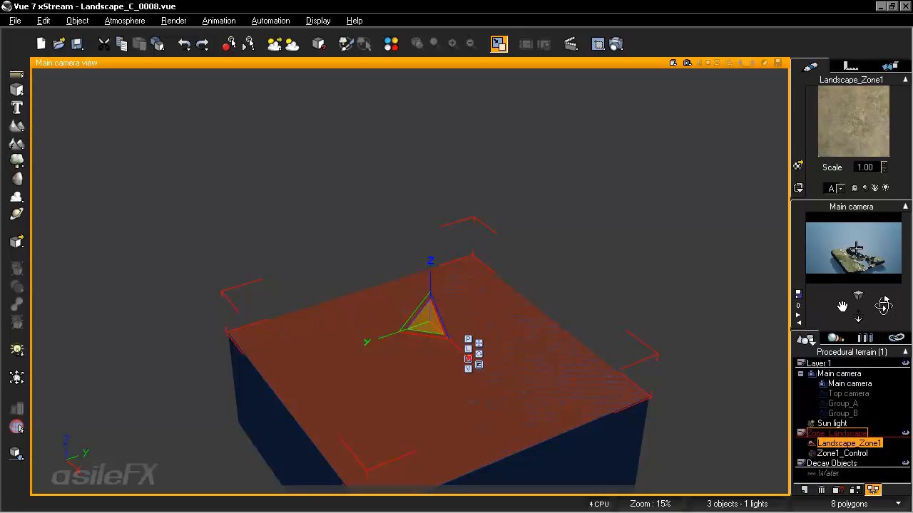
pyautogui.click(702, 221)
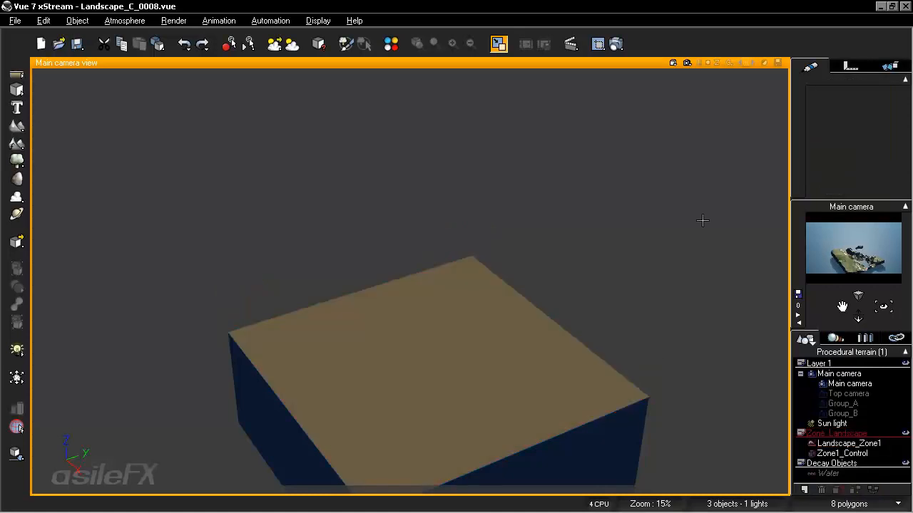
# Try moving the Zone1_Control cube farther from the camera across the landscape, and clear the selection.
pyautogui.click(845, 453)
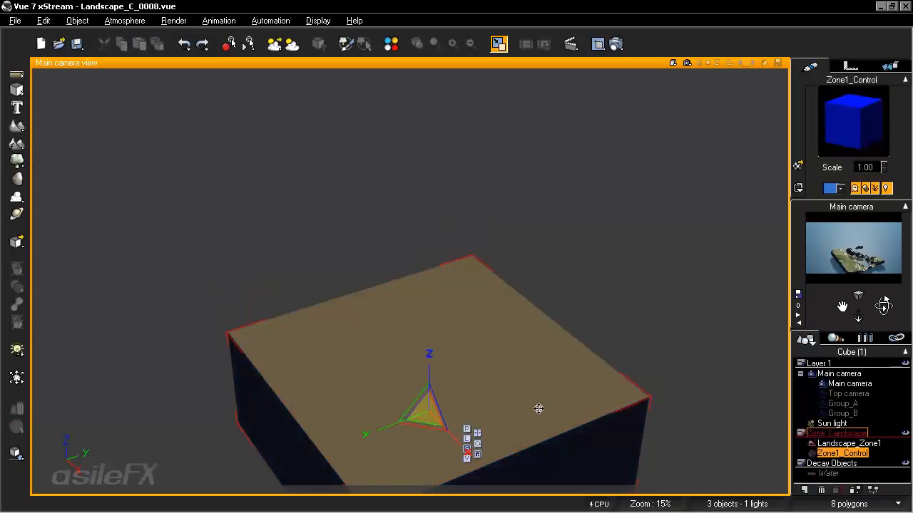
pyautogui.moveTo(456, 398); pyautogui.dragTo(560, 389)
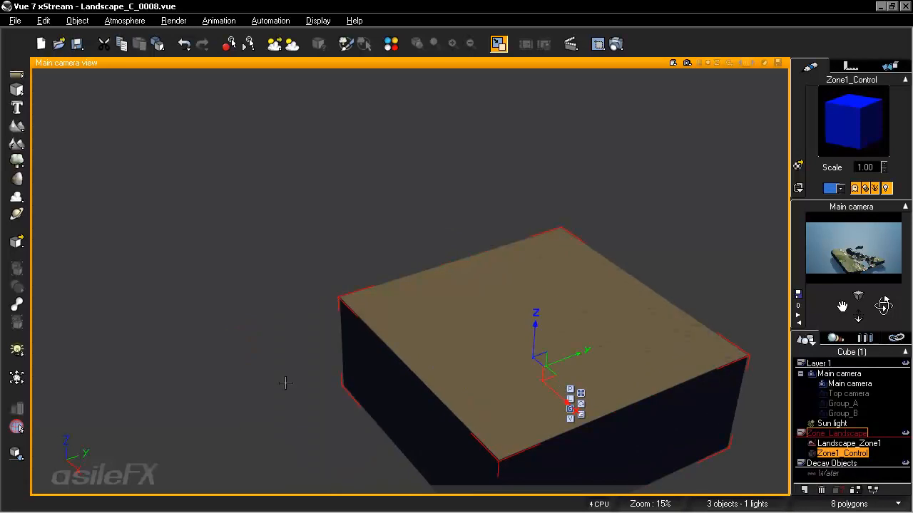
pyautogui.click(197, 368)
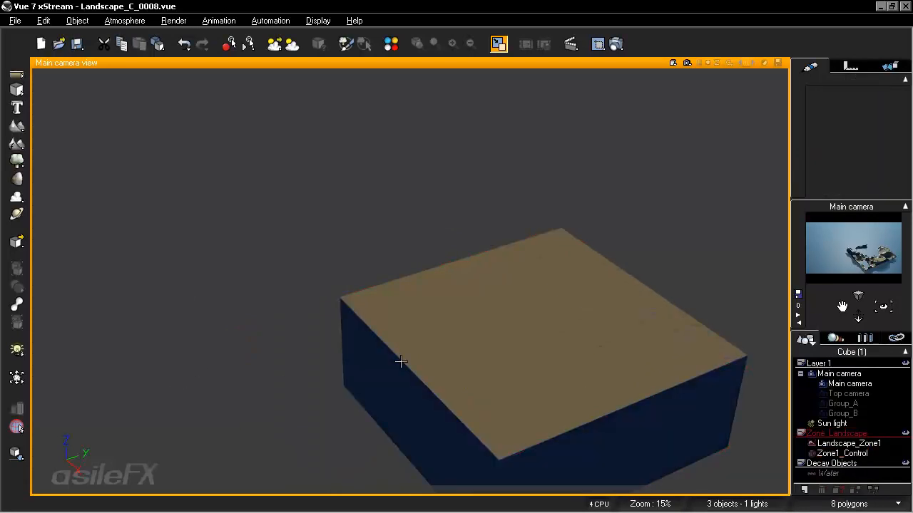
pyautogui.click(609, 300)
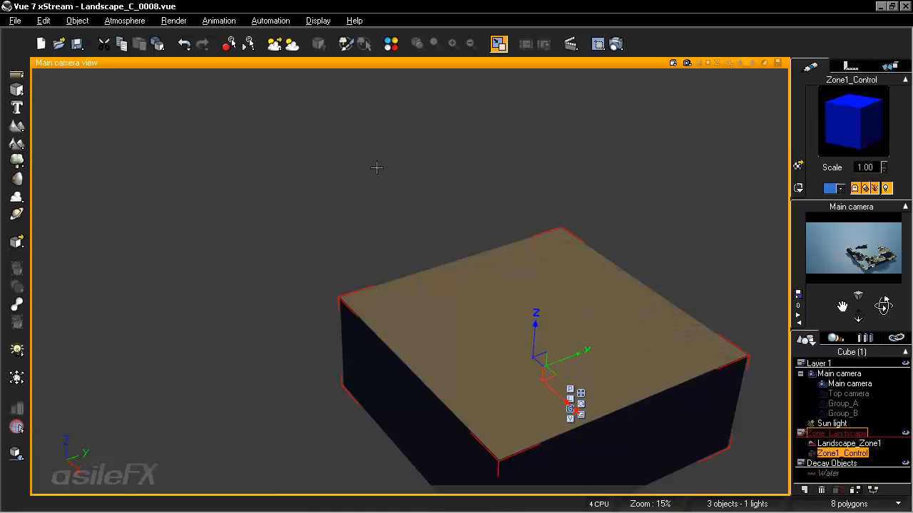
pyautogui.click(298, 147)
# Reopen the Landscape_C_0008 scene, discarding the changes made to the current one.
pyautogui.click(16, 21)
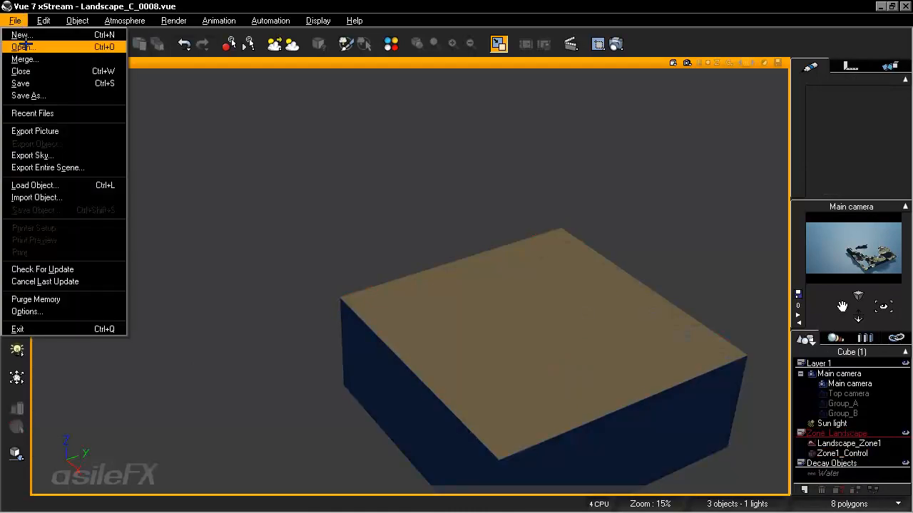
pyautogui.click(23, 47)
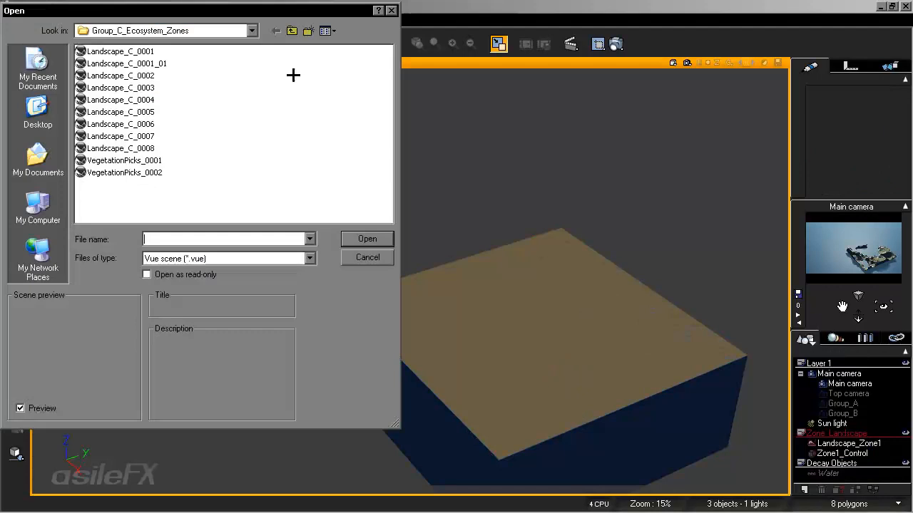
pyautogui.click(139, 148)
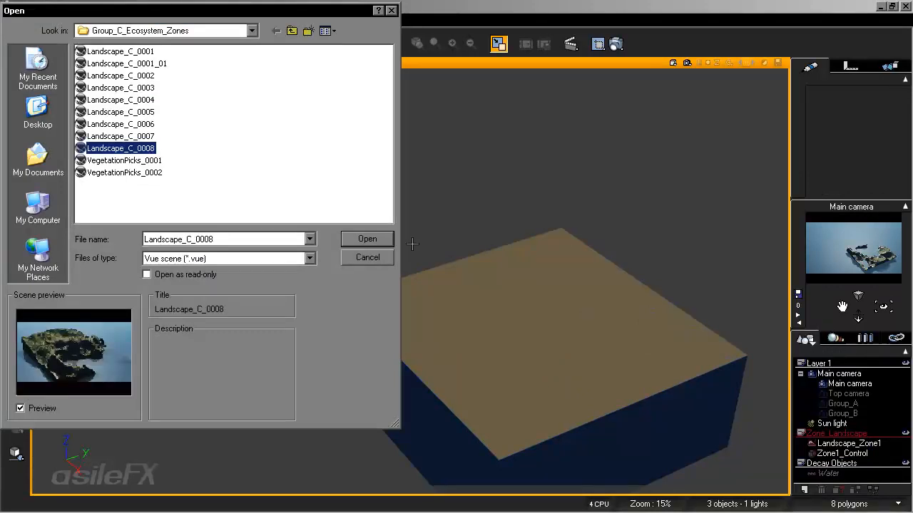
pyautogui.click(365, 240)
pyautogui.click(484, 280)
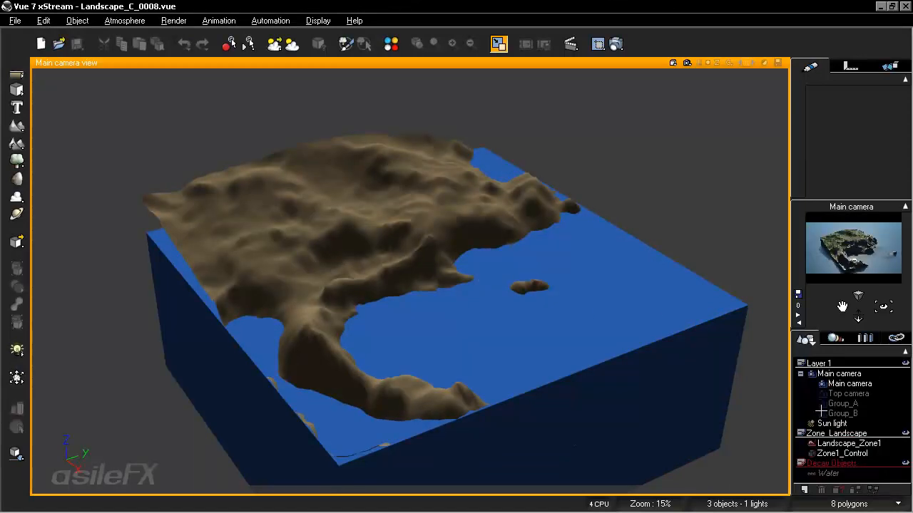
# Add the Rural Maple Tree plant species to the EcoPop_0001 layer of the Landscape_Zone1 material.
pyautogui.click(845, 444)
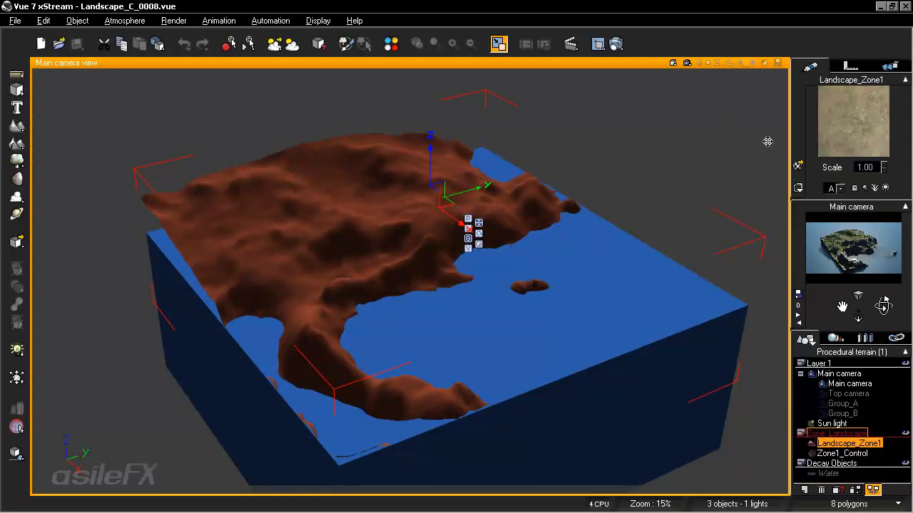
pyautogui.rightClick(841, 117)
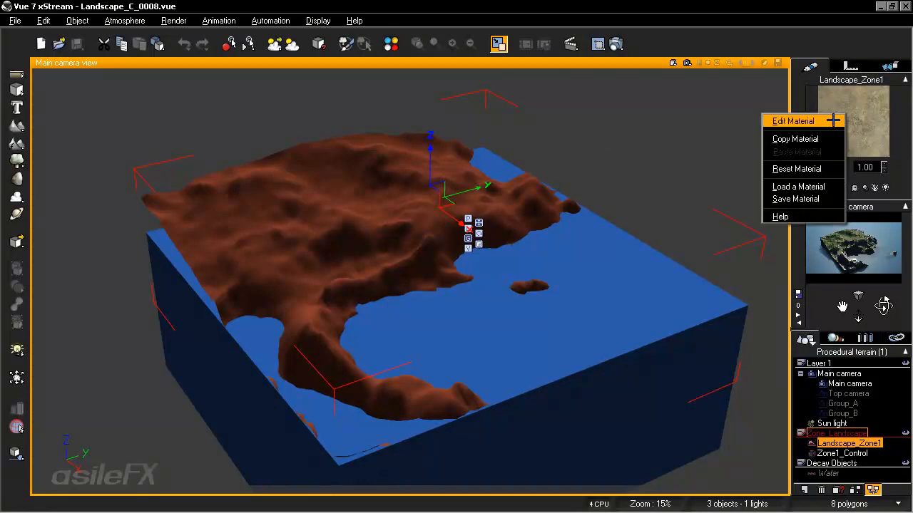
pyautogui.click(833, 123)
pyautogui.click(649, 207)
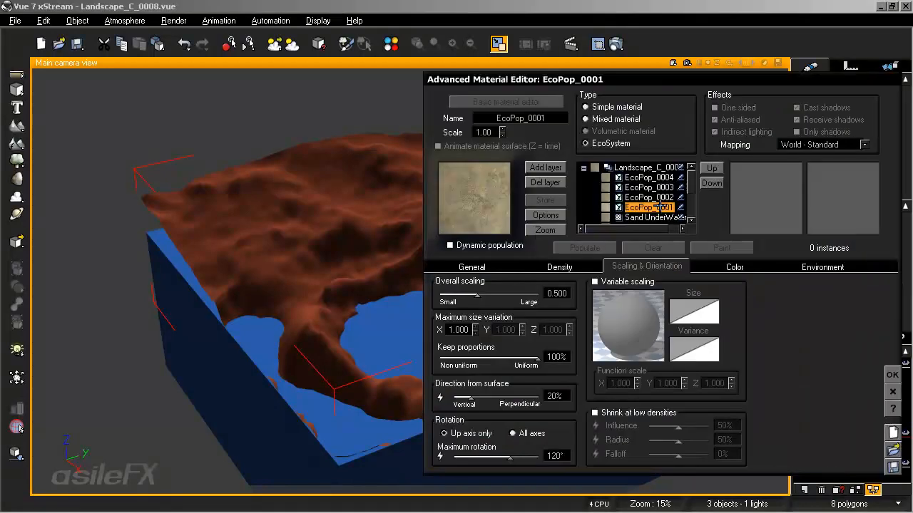
pyautogui.click(471, 266)
pyautogui.click(579, 455)
pyautogui.click(601, 480)
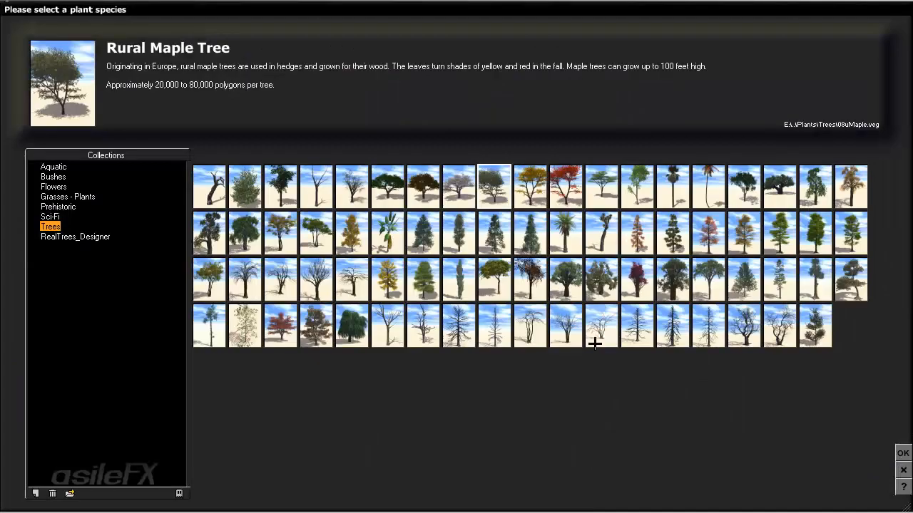
pyautogui.click(900, 453)
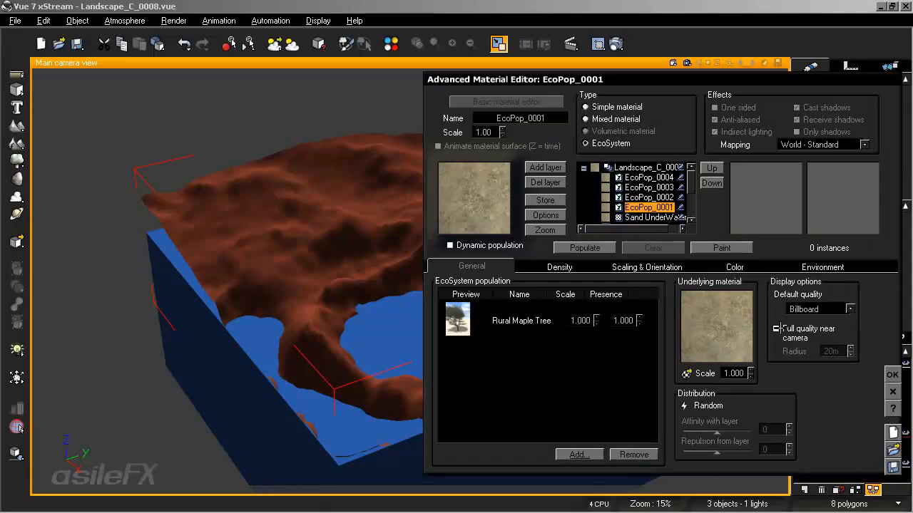
# Set the EcoPop_0001 overall scaling to 0.394 and overall density to 93%, populate the layer and accept the material.
pyautogui.moveTo(477, 293); pyautogui.dragTo(476, 294)
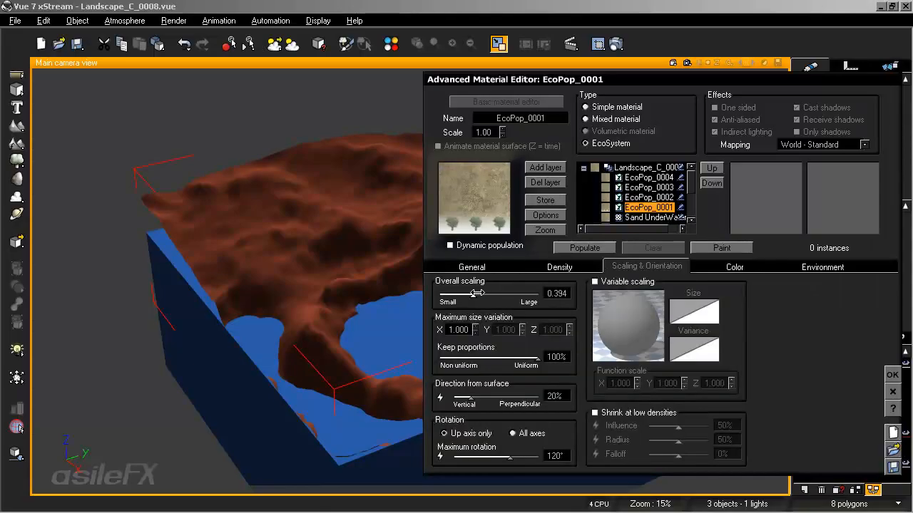
pyautogui.click(583, 248)
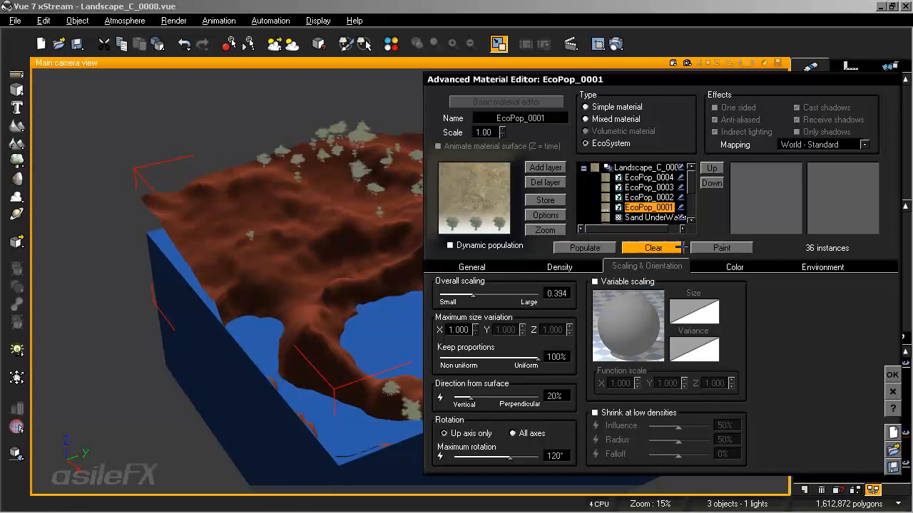
pyautogui.click(557, 266)
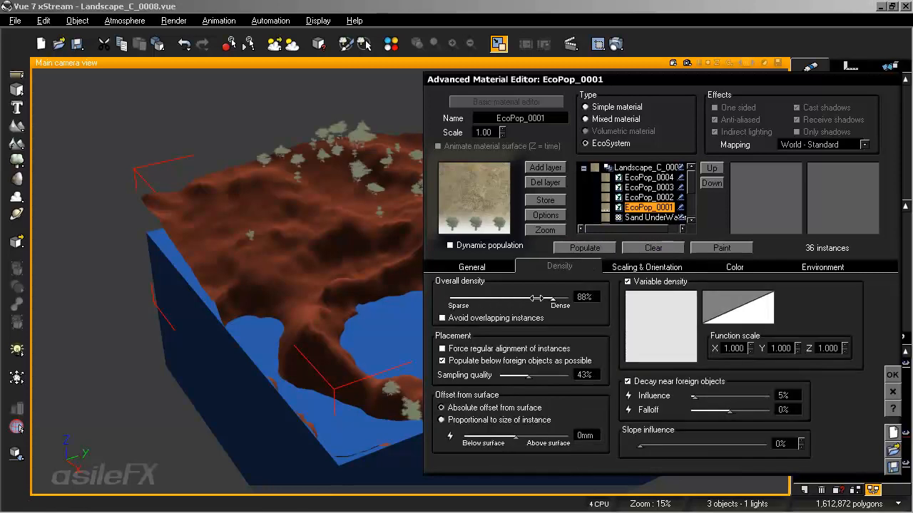
pyautogui.click(580, 248)
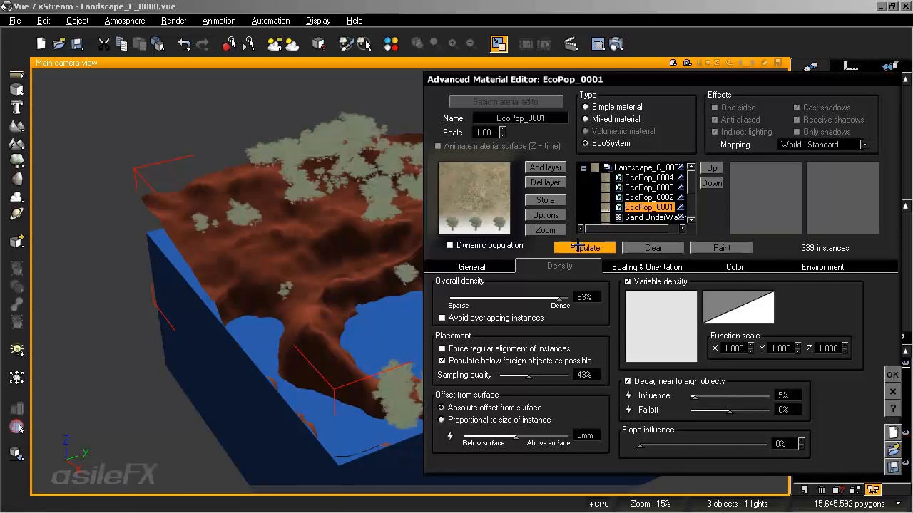
pyautogui.click(892, 374)
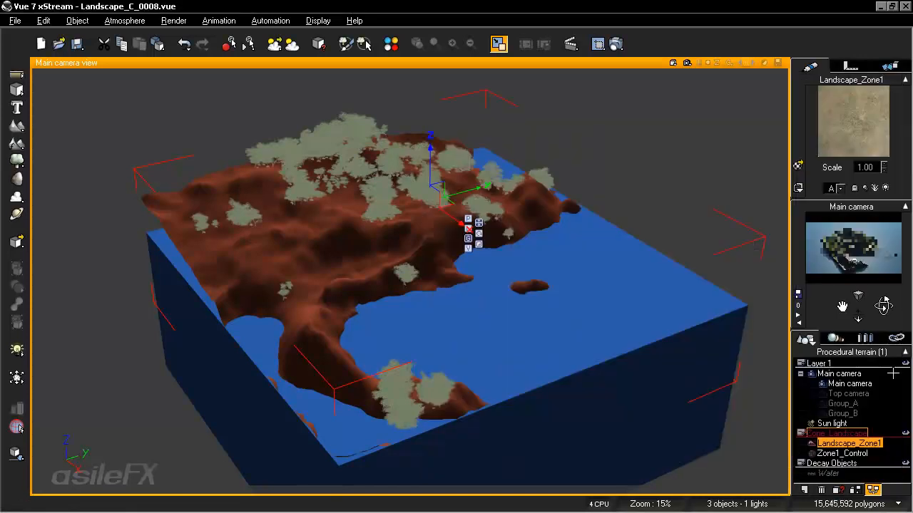
# Enlarge the Zone1_Control cube along its two horizontal axes so the terrain zone covers a larger area.
pyautogui.click(842, 453)
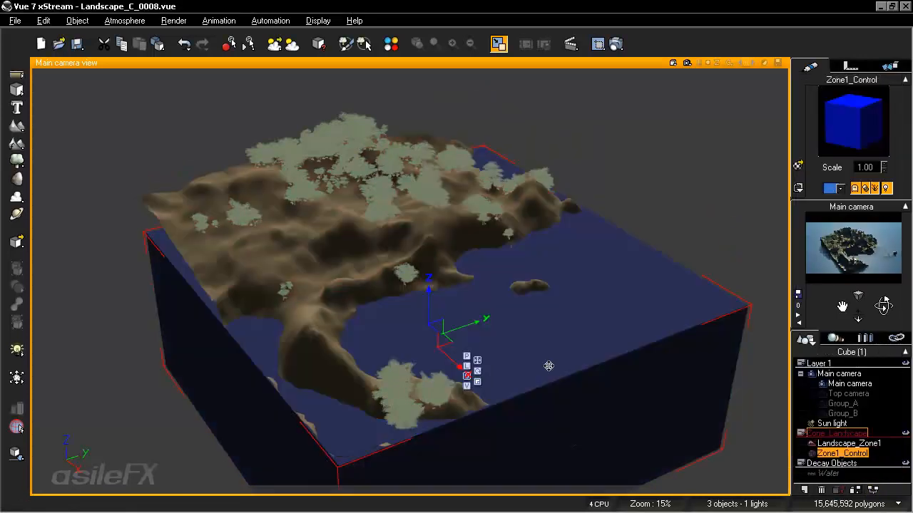
pyautogui.click(478, 382)
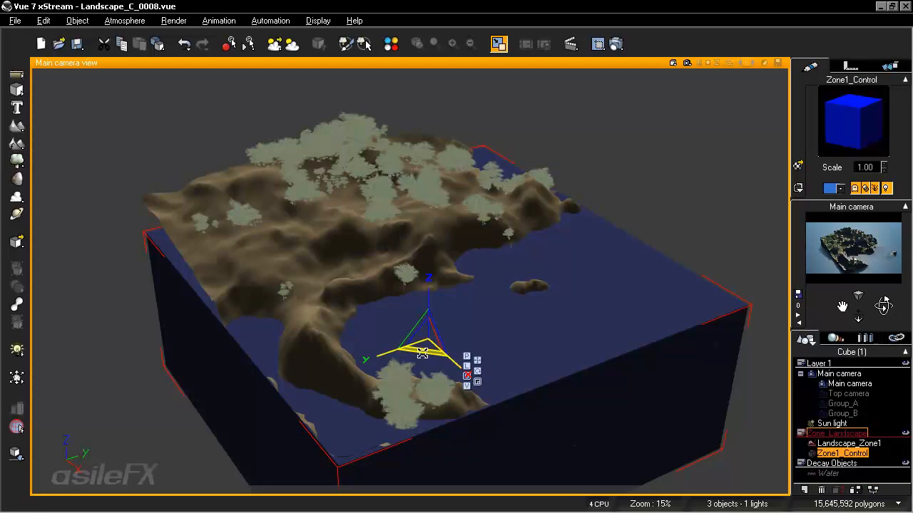
pyautogui.moveTo(422, 352); pyautogui.dragTo(329, 375)
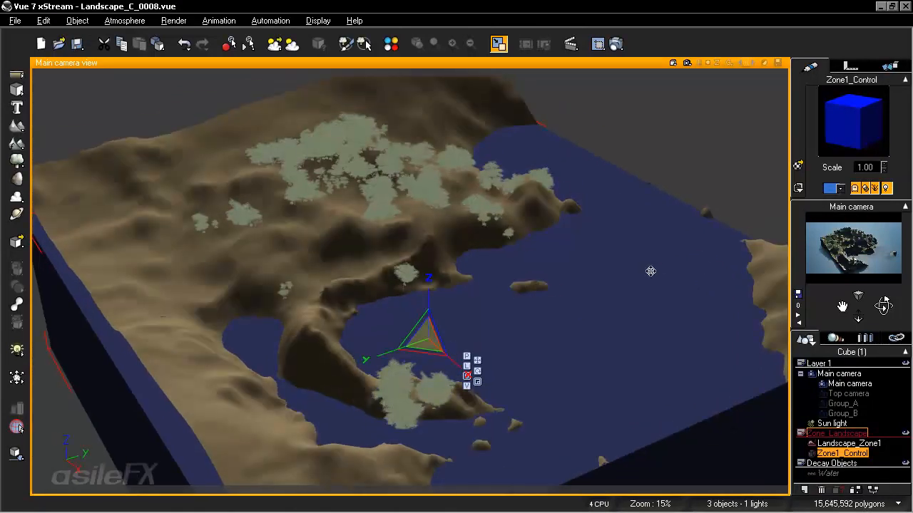
pyautogui.scroll(-6, 703, 314)
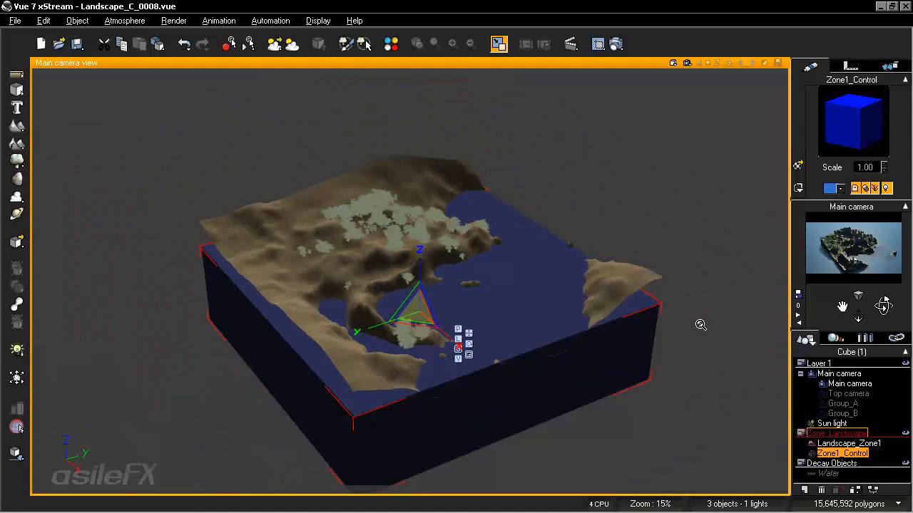
# Repopulate the EcoPop_0001 layer of the Landscape_Zone1 material across the enlarged zone and accept the material.
pyautogui.click(849, 444)
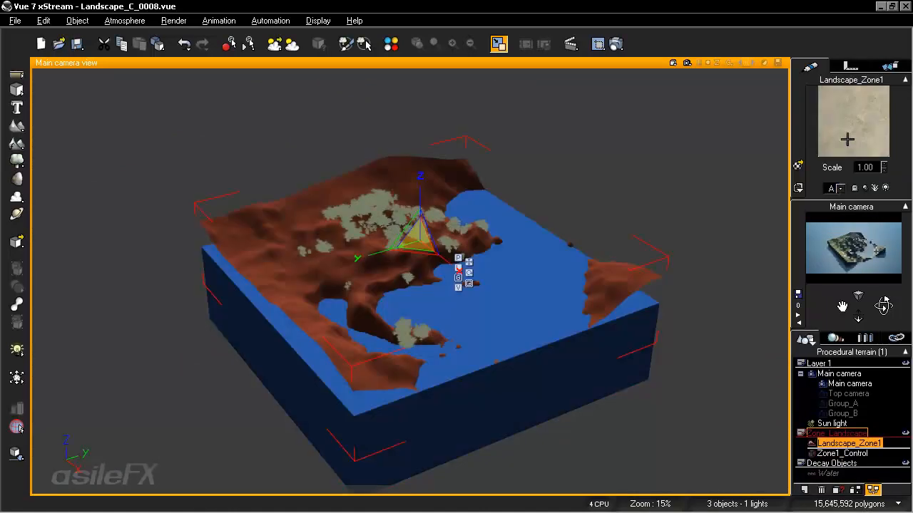
pyautogui.doubleClick(851, 117)
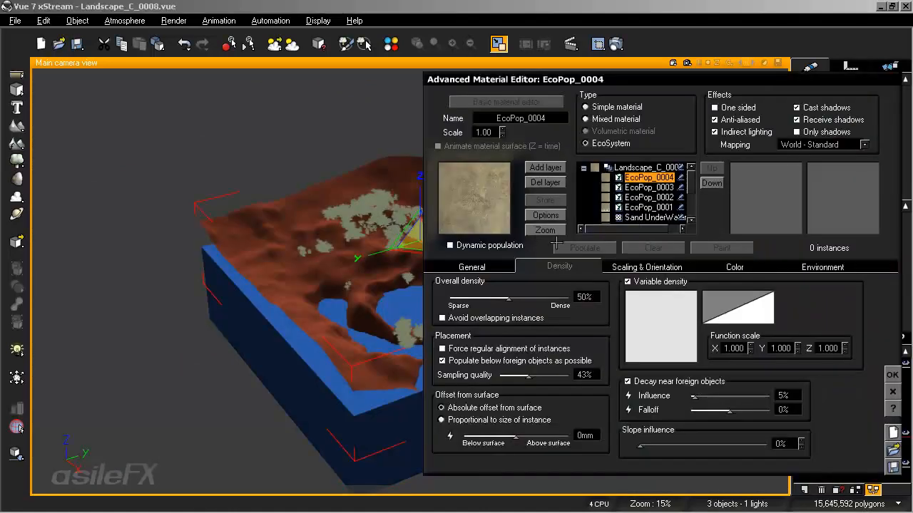
pyautogui.click(648, 207)
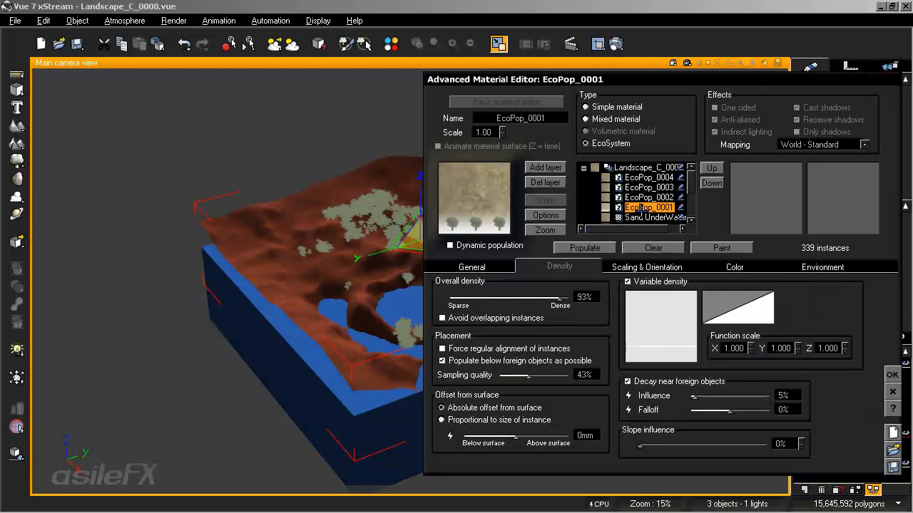
pyautogui.click(558, 249)
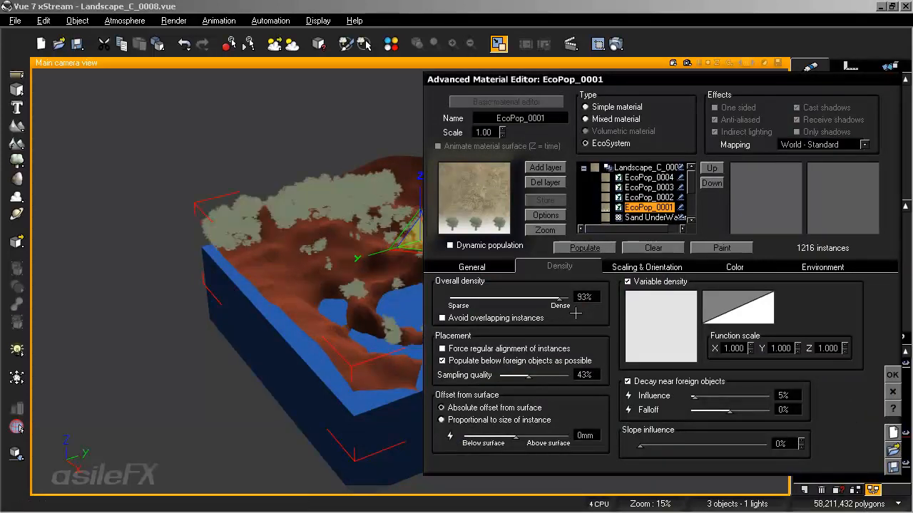
pyautogui.click(892, 375)
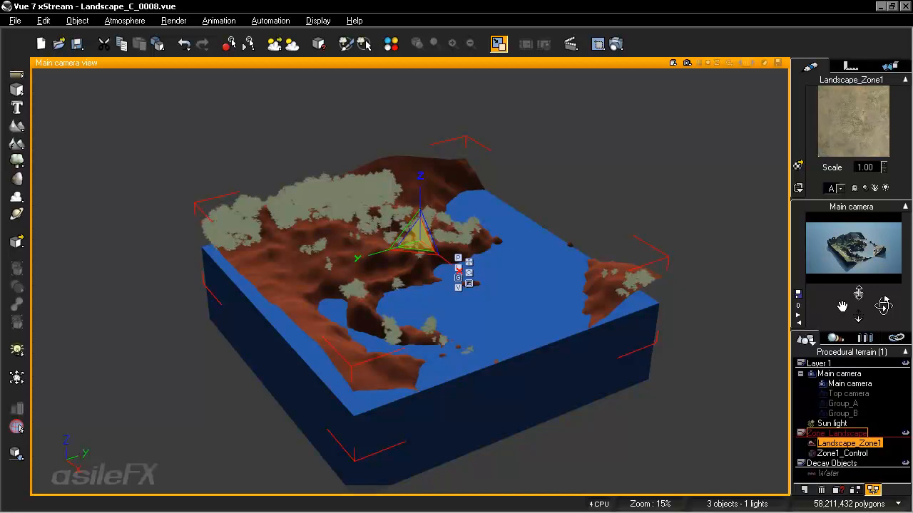
# Move the enlarged Zone1_Control cube horizontally along the landscape, away from the area already populated with trees.
pyautogui.moveTo(888, 305); pyautogui.dragTo(749, 310)
pyautogui.scroll(3, 632, 294)
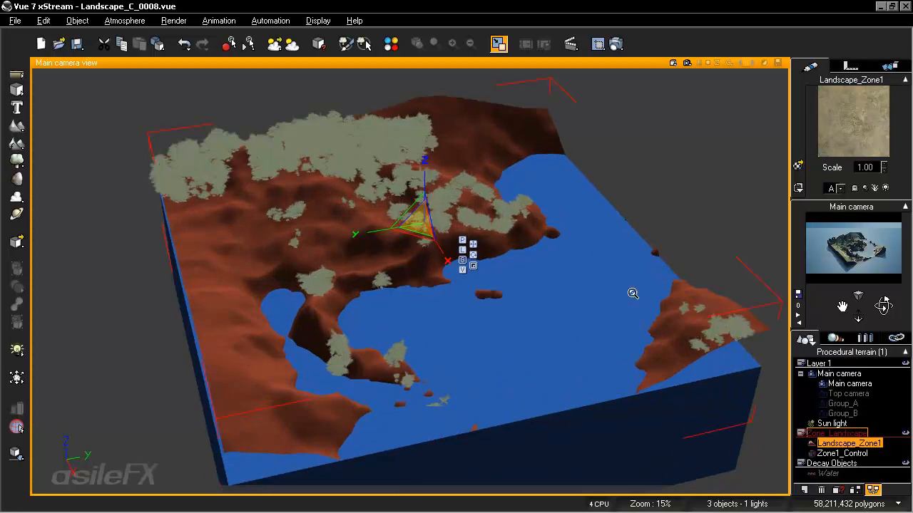
pyautogui.scroll(1, 633, 293)
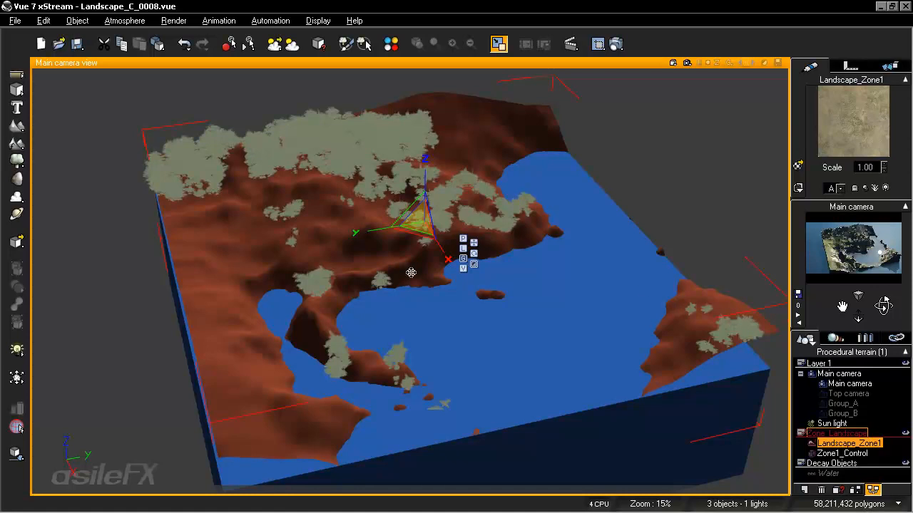
pyautogui.click(474, 243)
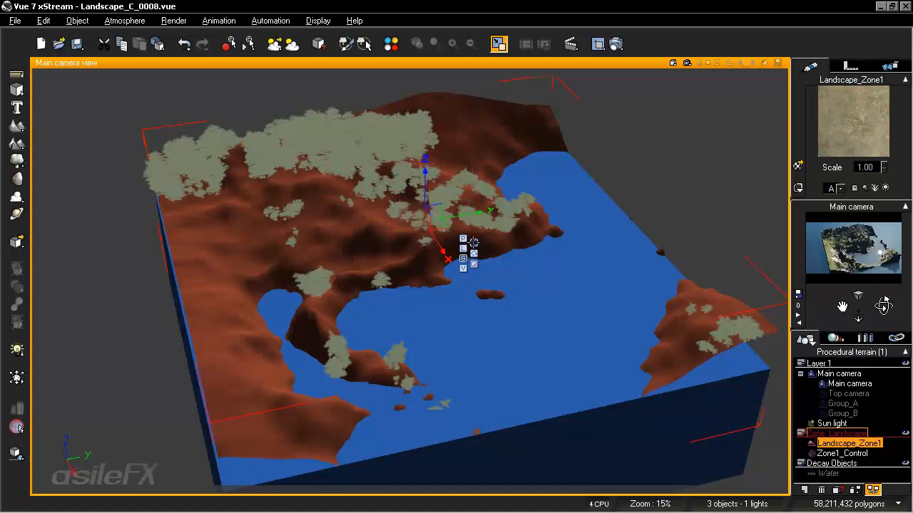
pyautogui.click(843, 453)
pyautogui.moveTo(455, 315); pyautogui.dragTo(572, 307)
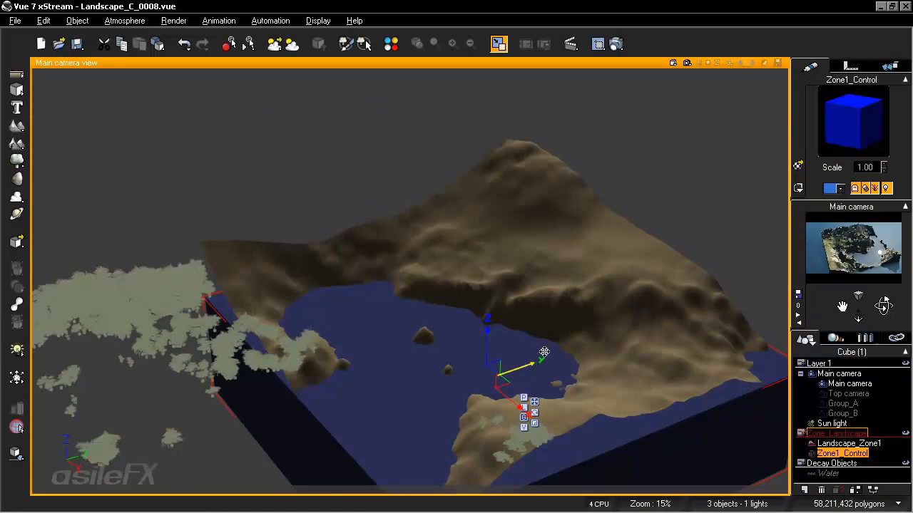
pyautogui.moveTo(545, 355); pyautogui.dragTo(629, 308)
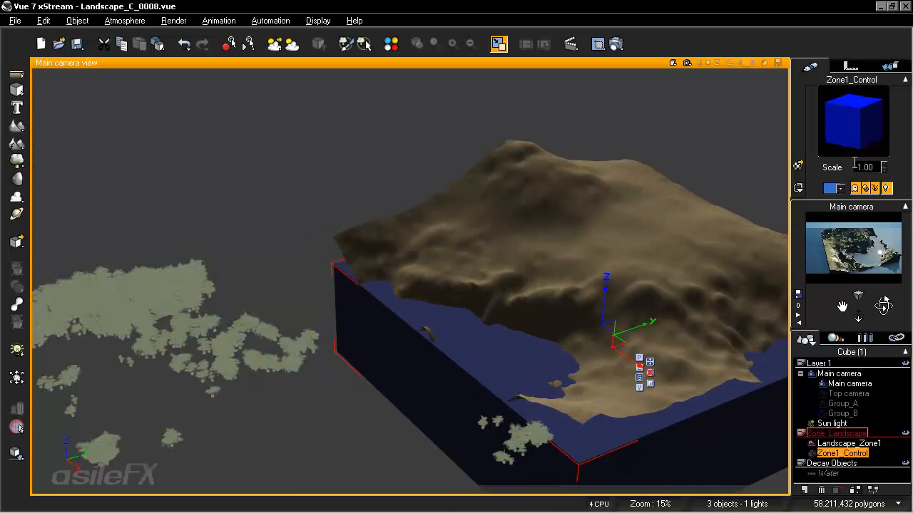
# Repopulate the EcoPop_0001 layer of the Landscape_Zone1 material for the zone's new position.
pyautogui.click(848, 444)
pyautogui.doubleClick(810, 156)
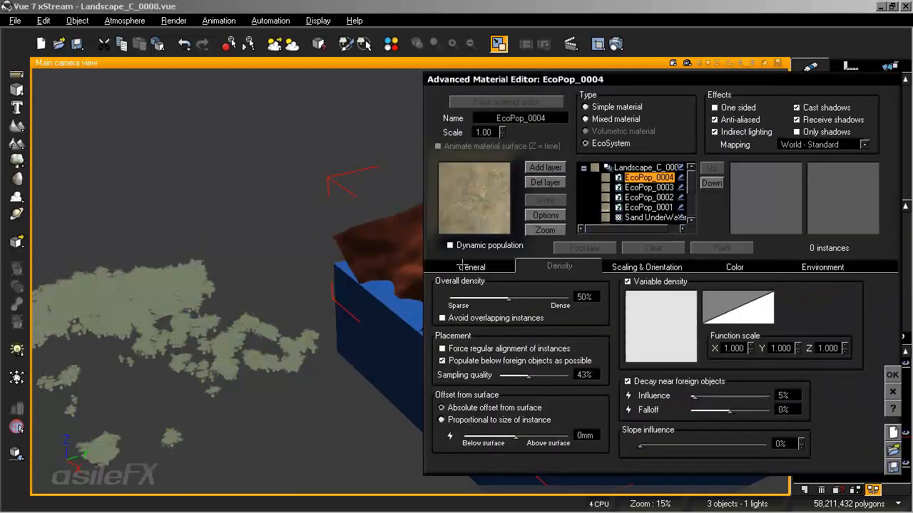
pyautogui.click(634, 207)
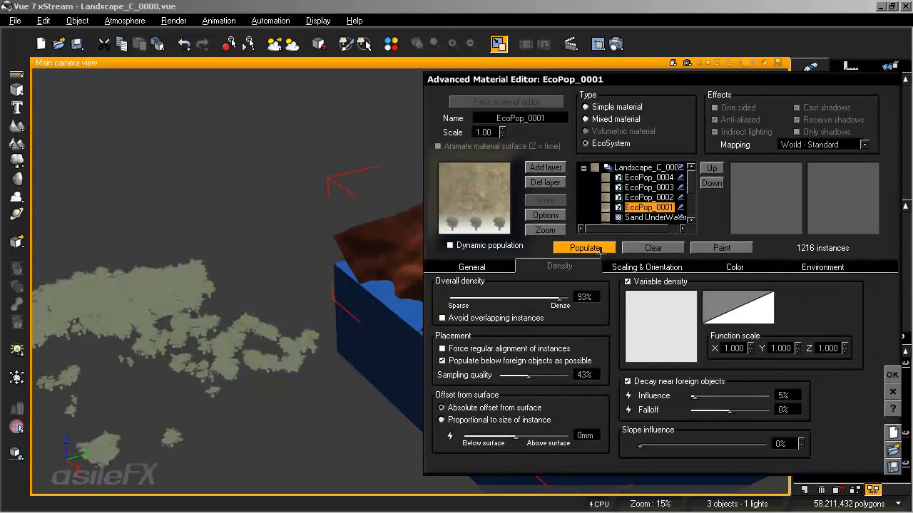
pyautogui.click(590, 248)
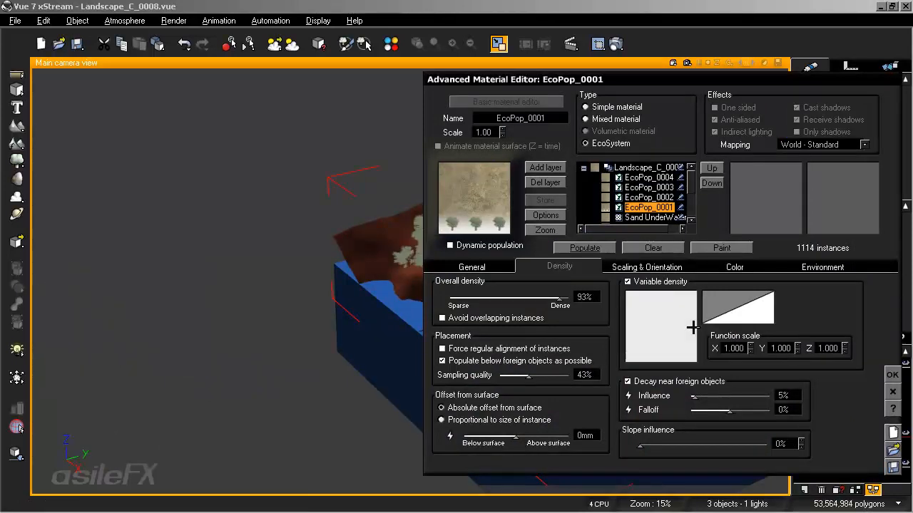
# Accept the repopulated Landscape_Zone1 material and quick-render the populated terrain in the main camera view.
pyautogui.click(893, 374)
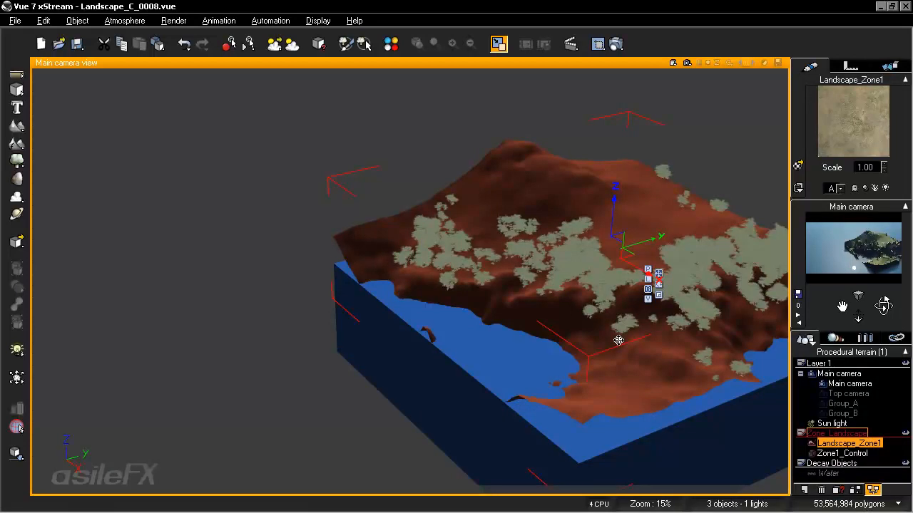
pyautogui.moveTo(642, 311); pyautogui.dragTo(607, 308, button='right')
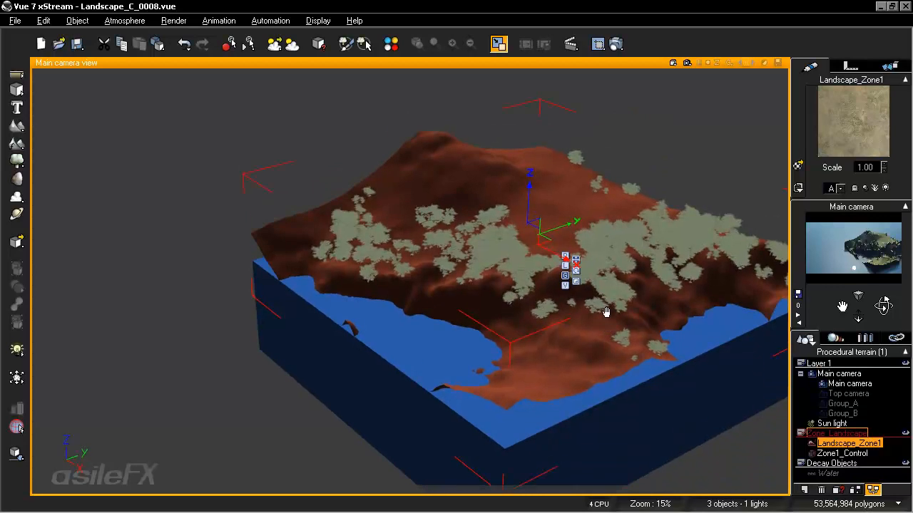
pyautogui.click(687, 62)
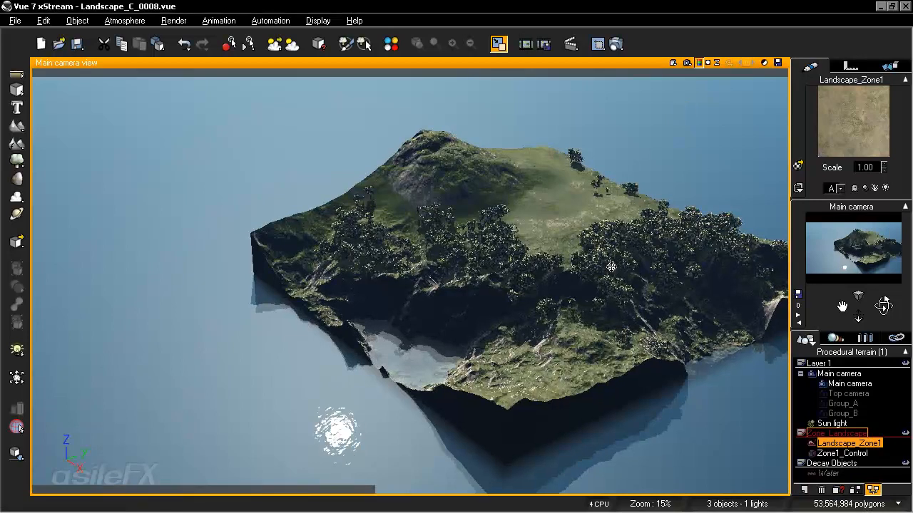
# Enlarge the Zone1_Control cube further so the terrain zone spans a much larger part of the landscape.
pyautogui.click(855, 454)
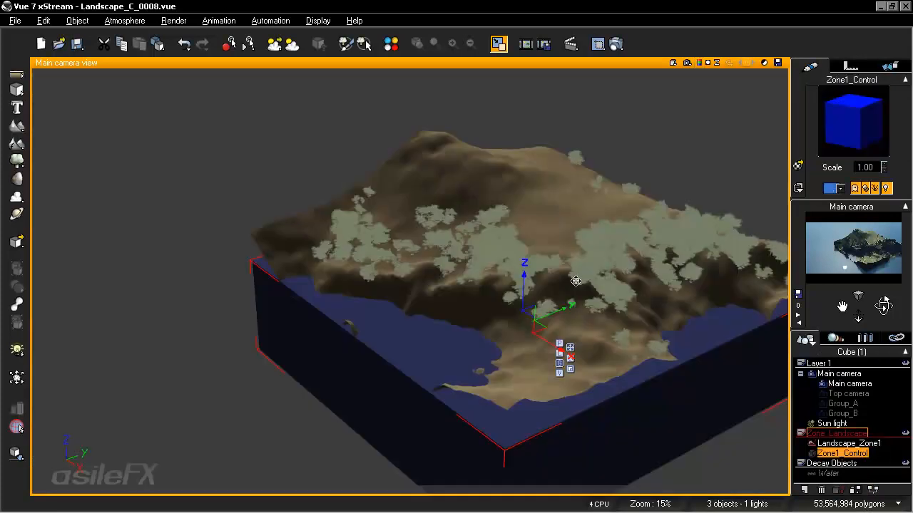
pyautogui.click(570, 368)
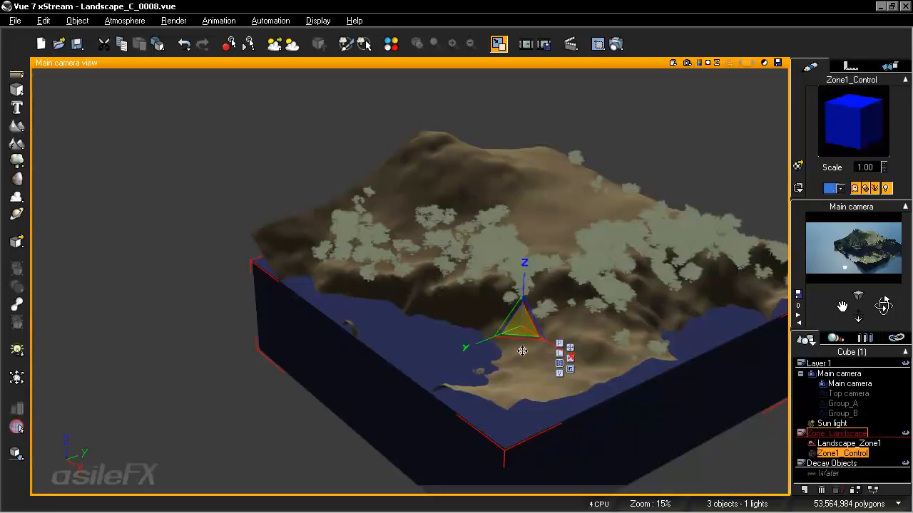
pyautogui.moveTo(523, 344); pyautogui.dragTo(440, 368)
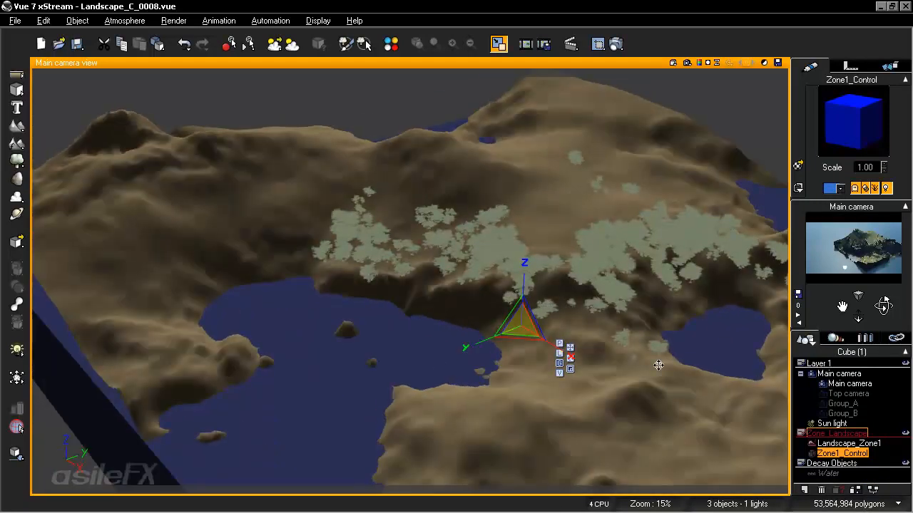
pyautogui.scroll(-2, 659, 365)
pyautogui.scroll(-3, 659, 365)
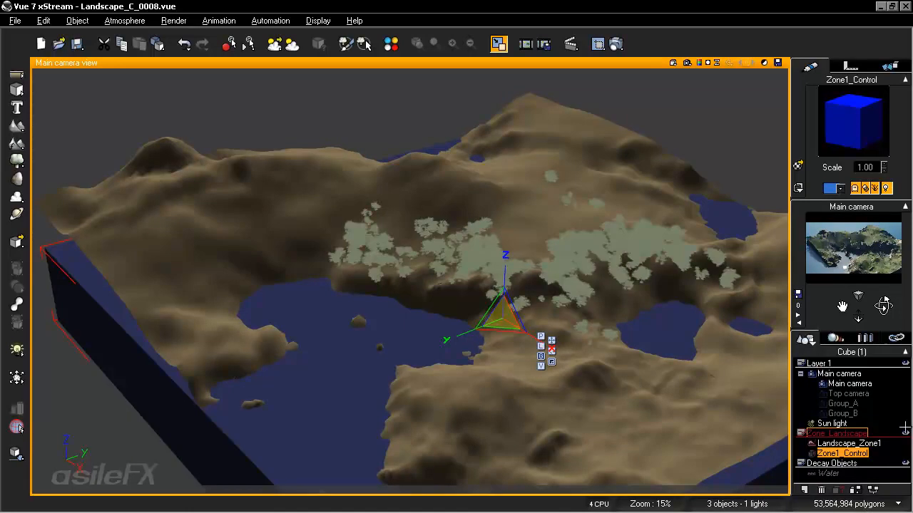
# Repopulate the EcoPop_0001 layer of the Landscape_Zone1 material across the larger zone, accept it and quick-render the main camera view.
pyautogui.click(856, 443)
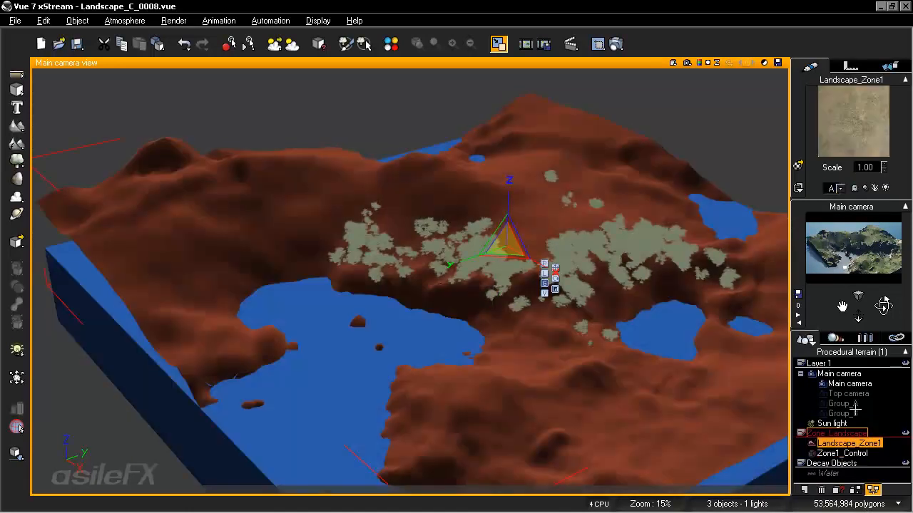
pyautogui.doubleClick(833, 115)
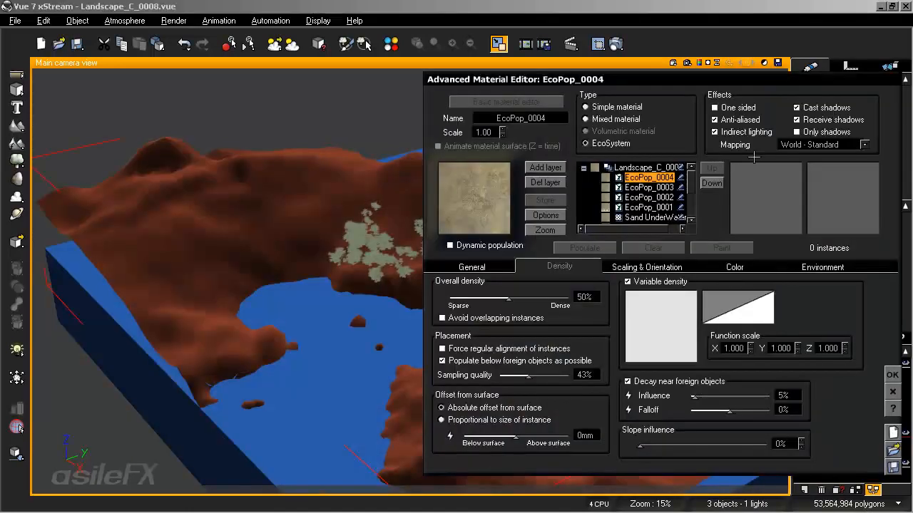
pyautogui.click(606, 207)
pyautogui.click(589, 247)
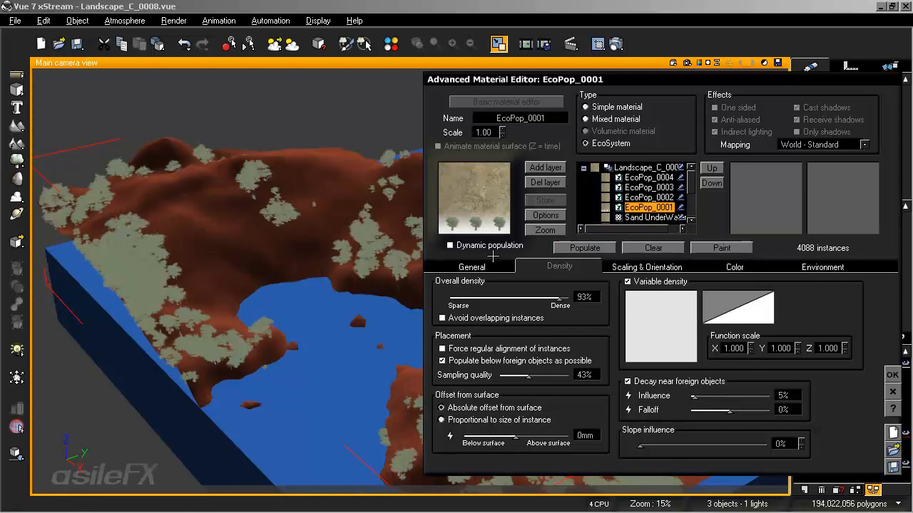
pyautogui.click(892, 375)
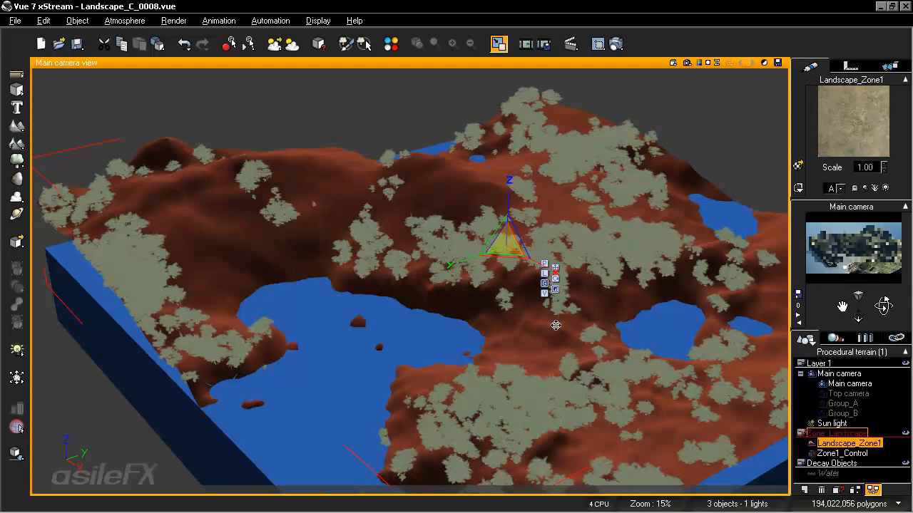
pyautogui.click(689, 63)
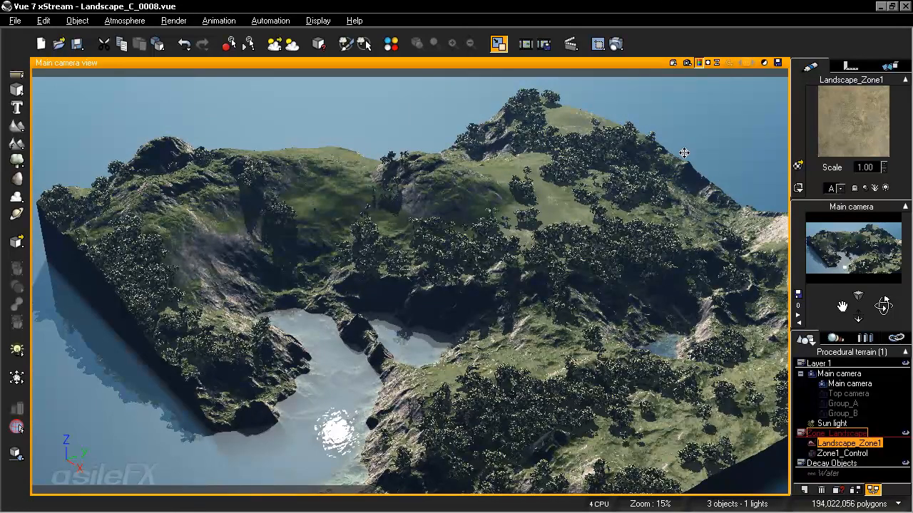
# Set the overall scaling of the EcoPop_0001 layer to 0.2, repopulate the layer and accept the material.
pyautogui.doubleClick(853, 129)
pyautogui.click(639, 268)
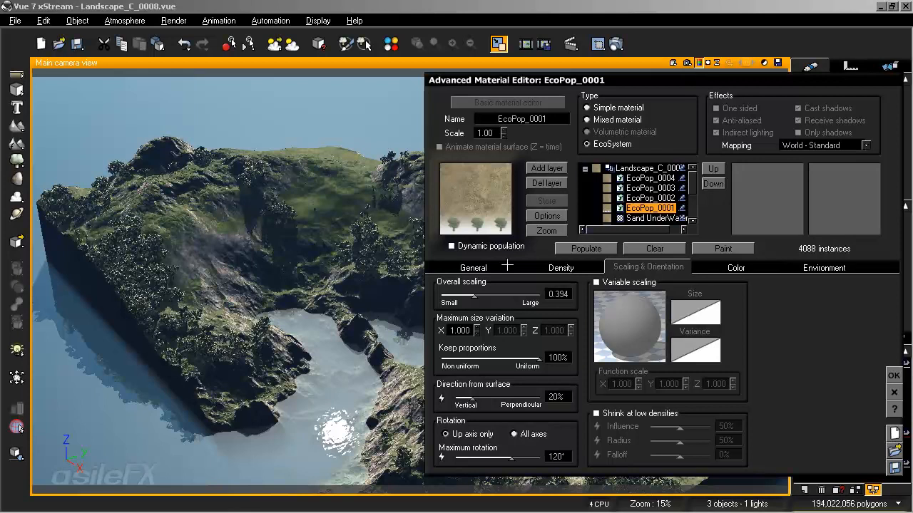
pyautogui.moveTo(485, 295); pyautogui.dragTo(482, 294)
pyautogui.doubleClick(551, 293)
pyautogui.write('.2')
pyautogui.click(586, 249)
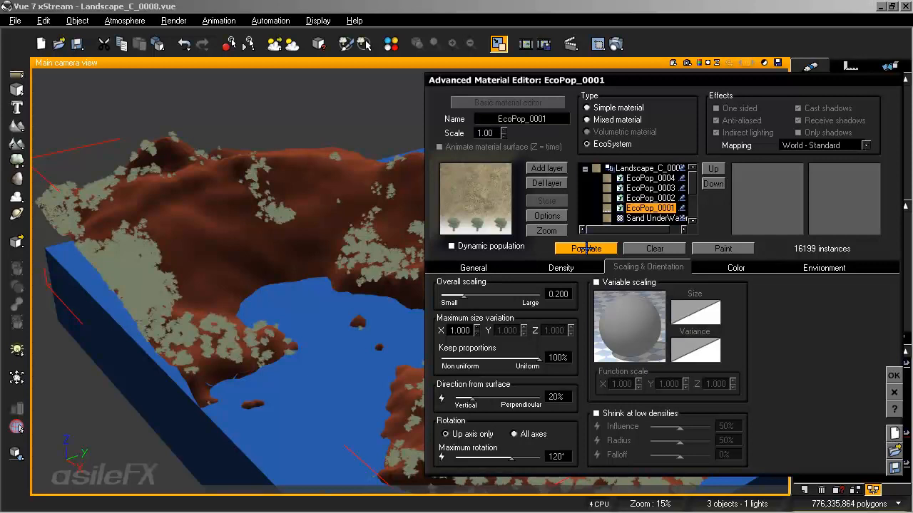
pyautogui.click(893, 376)
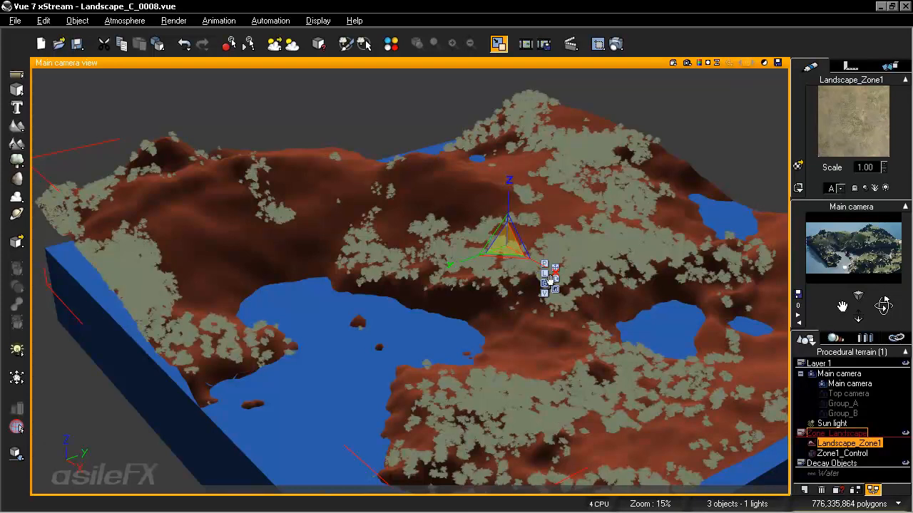
# Raise the EcoPop_0001 layer's sampling quality to 63%, repopulate the layer and accept the material.
pyautogui.moveTo(550, 280); pyautogui.dragTo(572, 266, button='right')
pyautogui.scroll(2, 499, 321)
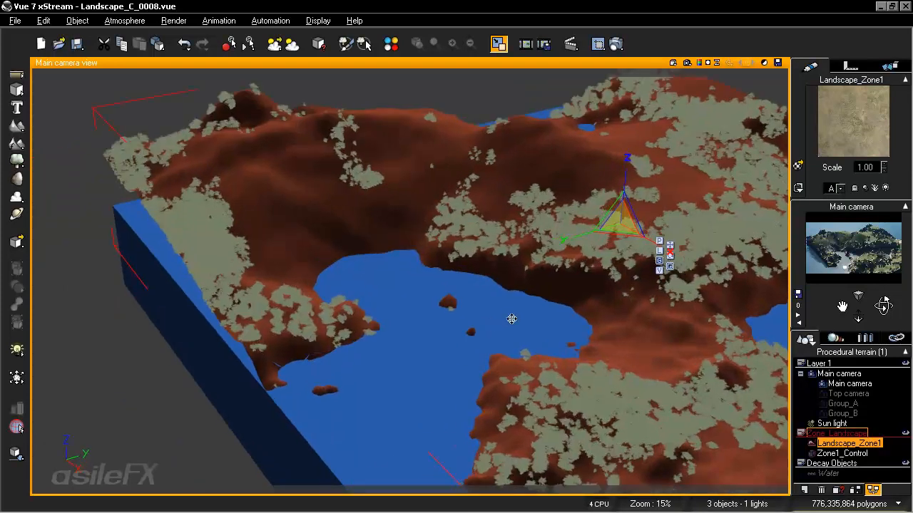
pyautogui.scroll(3, 512, 319)
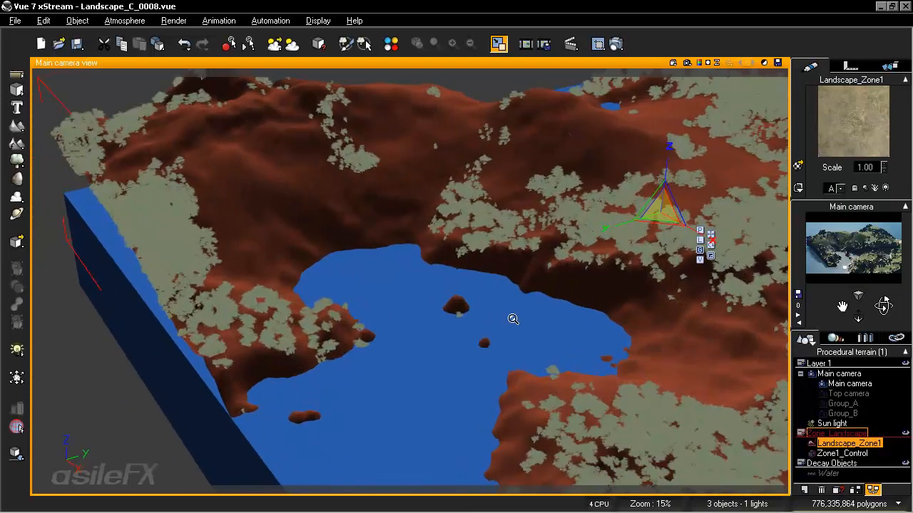
pyautogui.scroll(1, 513, 318)
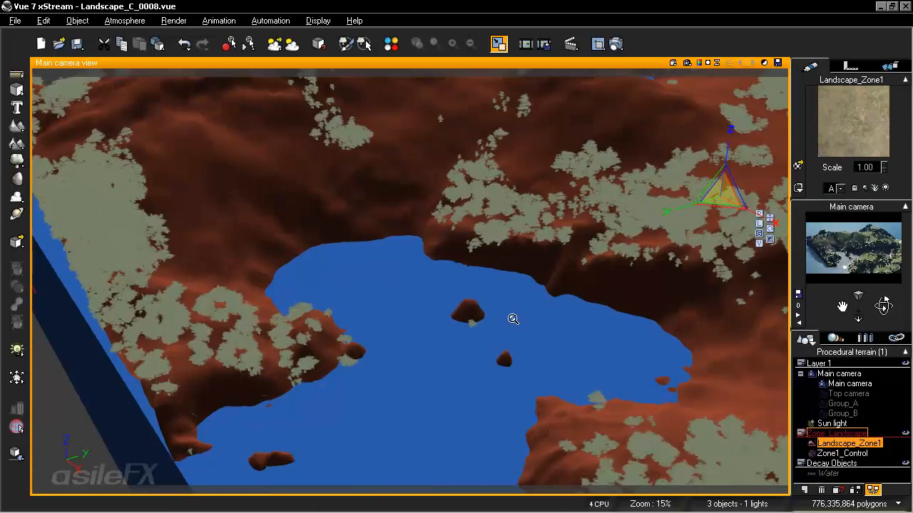
pyautogui.scroll(1, 499, 312)
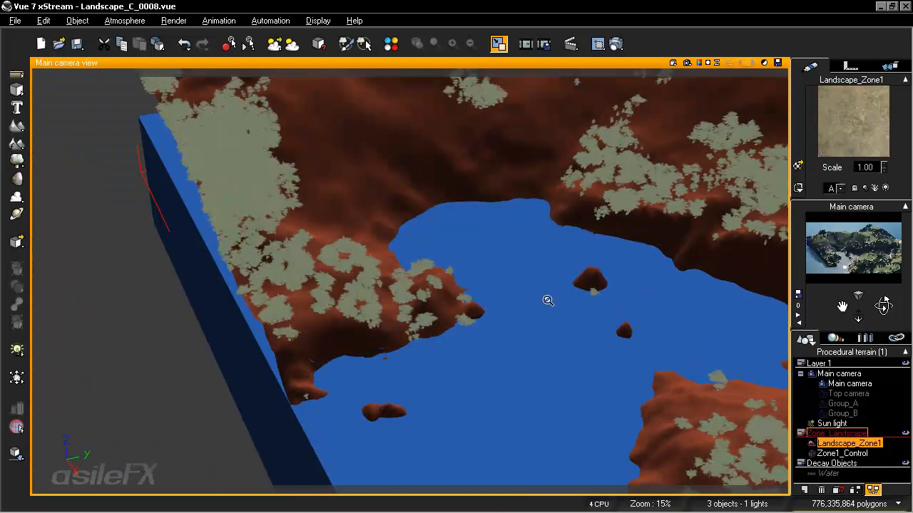
pyautogui.scroll(2, 547, 301)
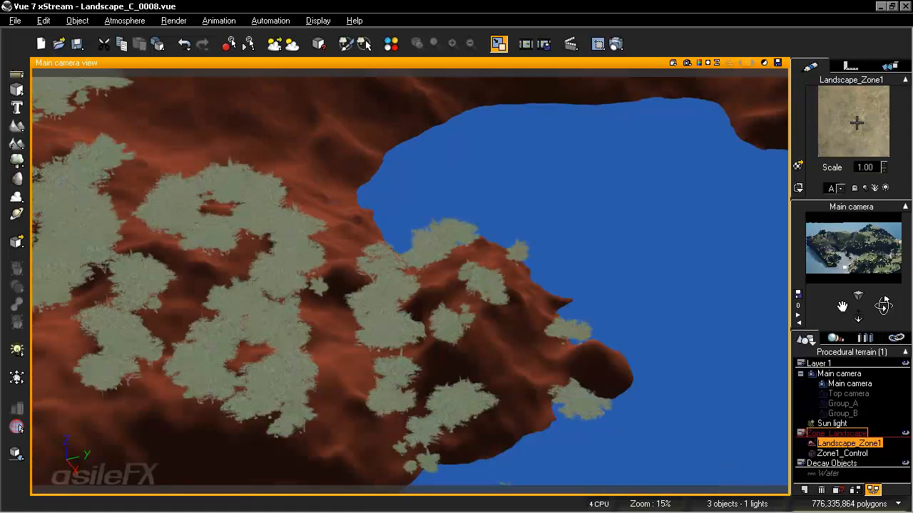
pyautogui.doubleClick(857, 123)
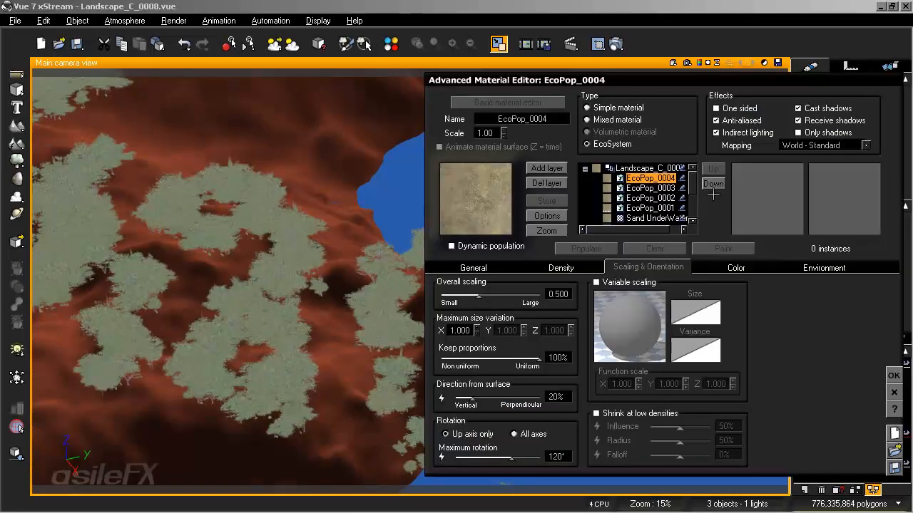
pyautogui.click(648, 207)
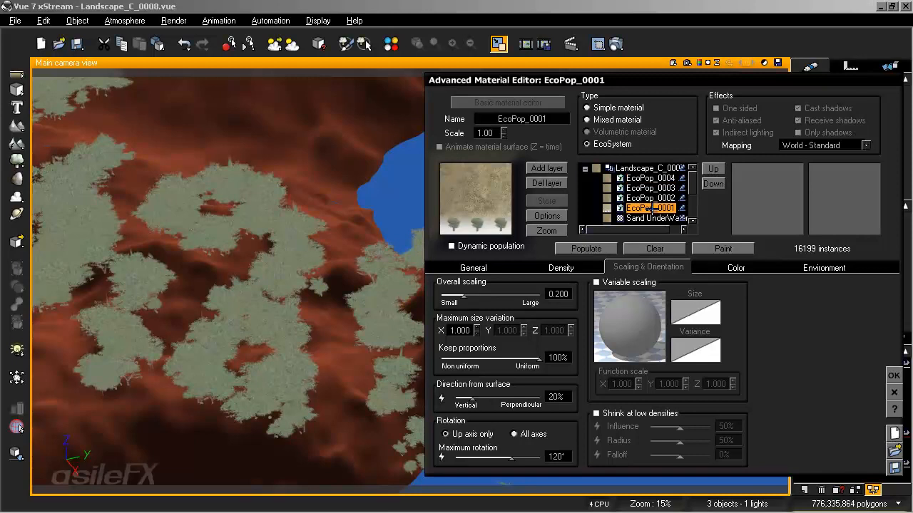
pyautogui.click(561, 268)
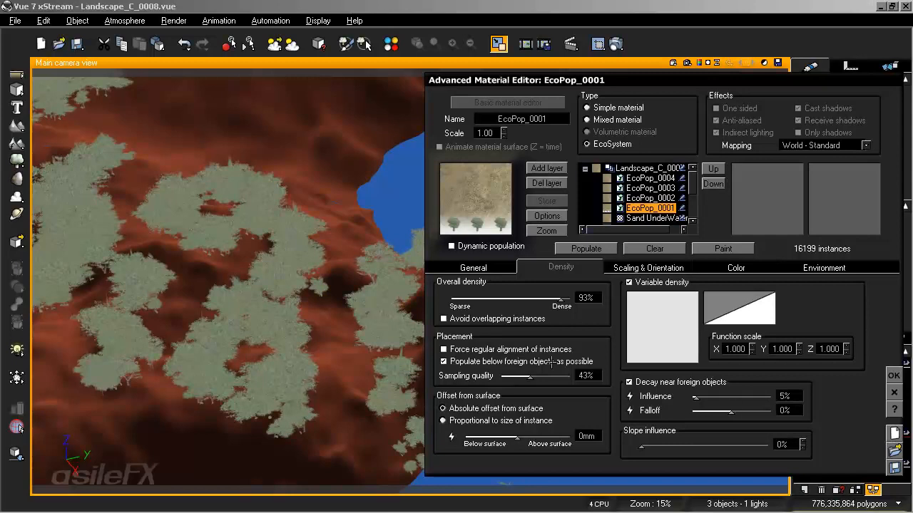
pyautogui.moveTo(531, 376); pyautogui.dragTo(540, 376)
pyautogui.click(604, 249)
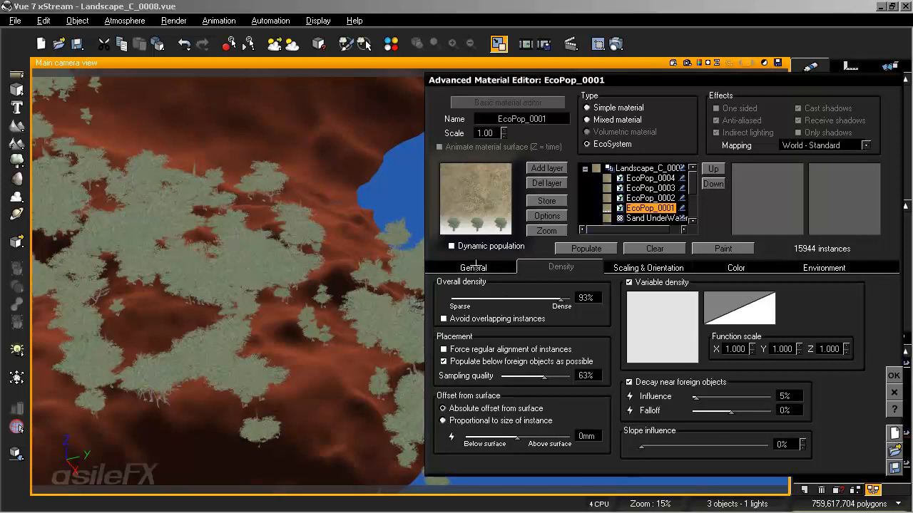
pyautogui.click(473, 267)
pyautogui.click(894, 376)
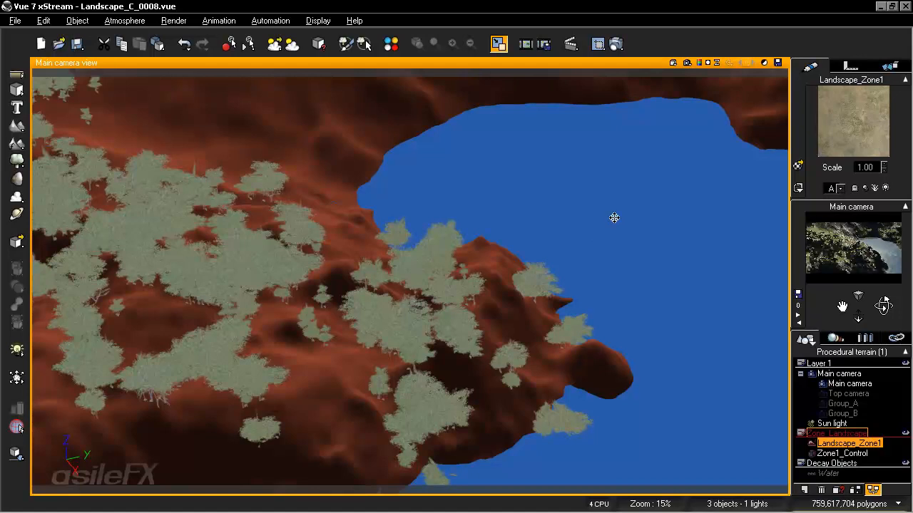
# Render the populated landscape to screen at a custom picture width of 1280 pixels, framing the lake and central hills, and close the finished render.
pyautogui.moveTo(671, 244); pyautogui.dragTo(605, 236, button='right')
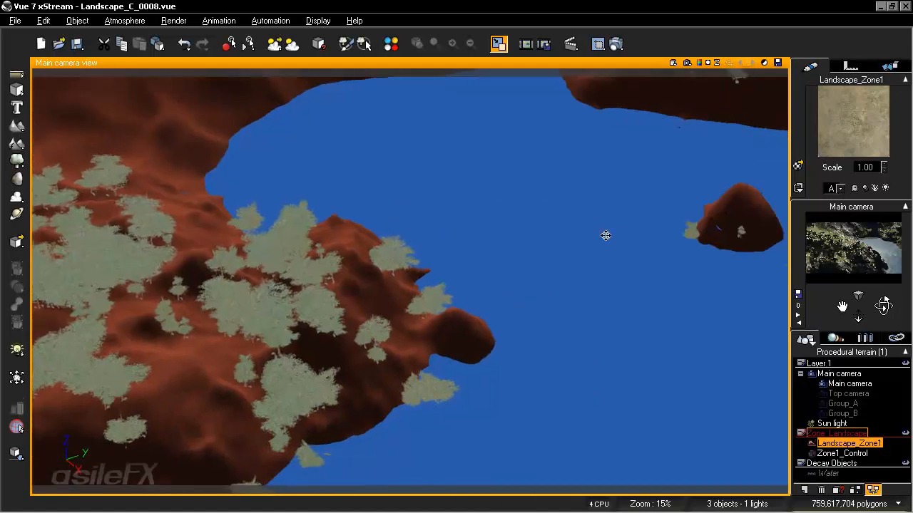
pyautogui.scroll(-5, 606, 236)
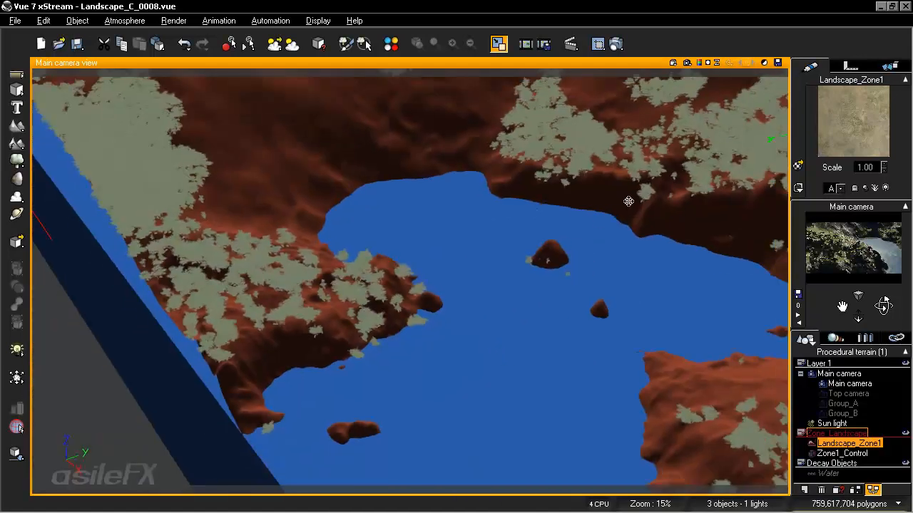
pyautogui.moveTo(592, 228); pyautogui.dragTo(583, 236, button='middle')
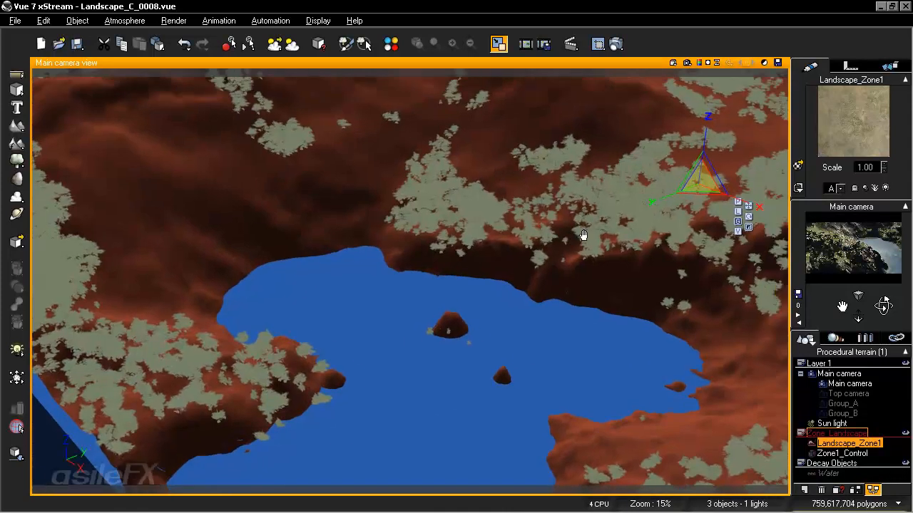
pyautogui.scroll(-2, 583, 234)
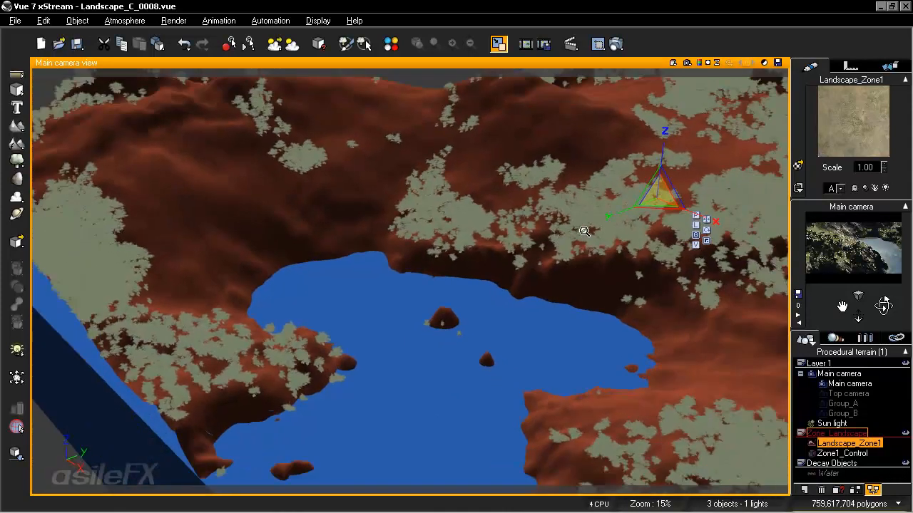
pyautogui.scroll(-2, 583, 231)
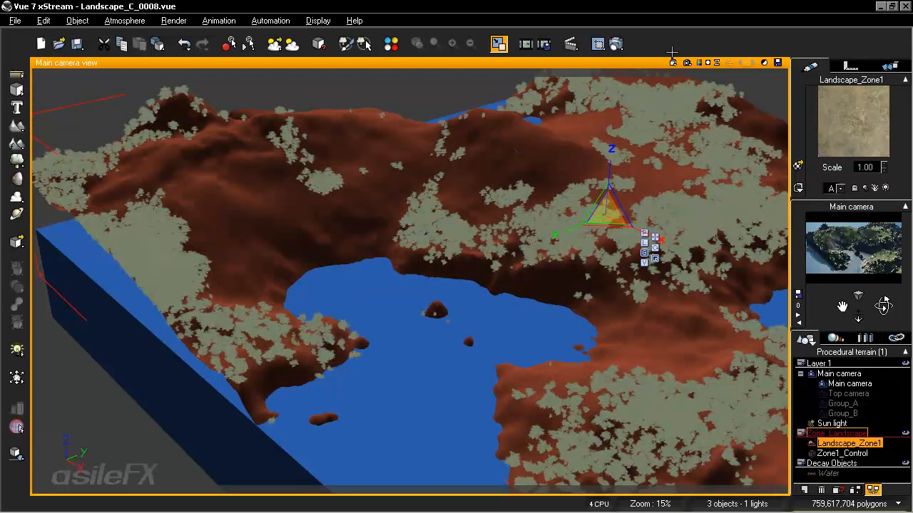
pyautogui.moveTo(636, 207); pyautogui.dragTo(566, 301, button='right')
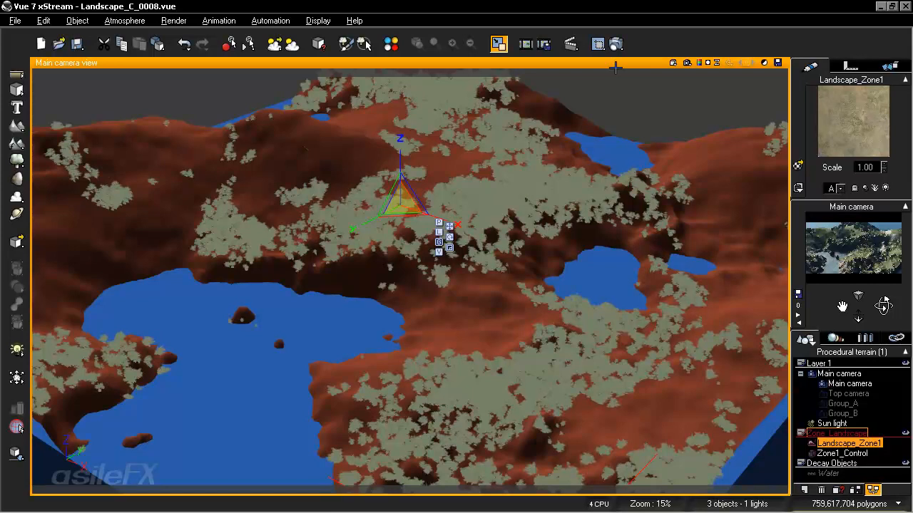
pyautogui.click(610, 44)
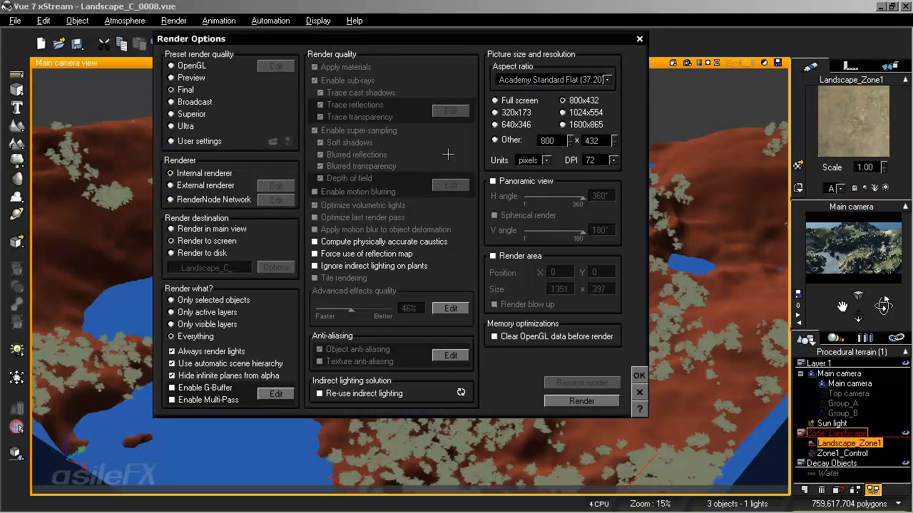
pyautogui.click(495, 140)
pyautogui.doubleClick(547, 140)
pyautogui.write('1280')
pyautogui.press('Return')
pyautogui.click(583, 401)
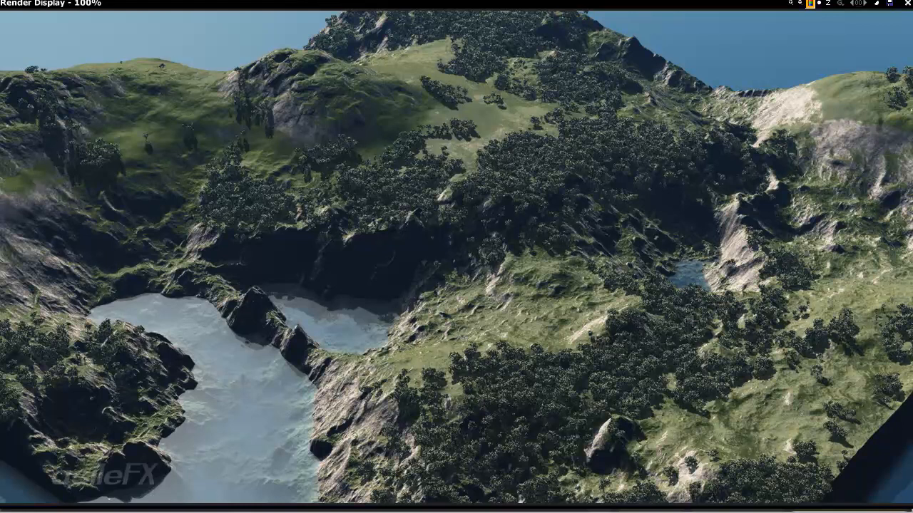
pyautogui.click(906, 4)
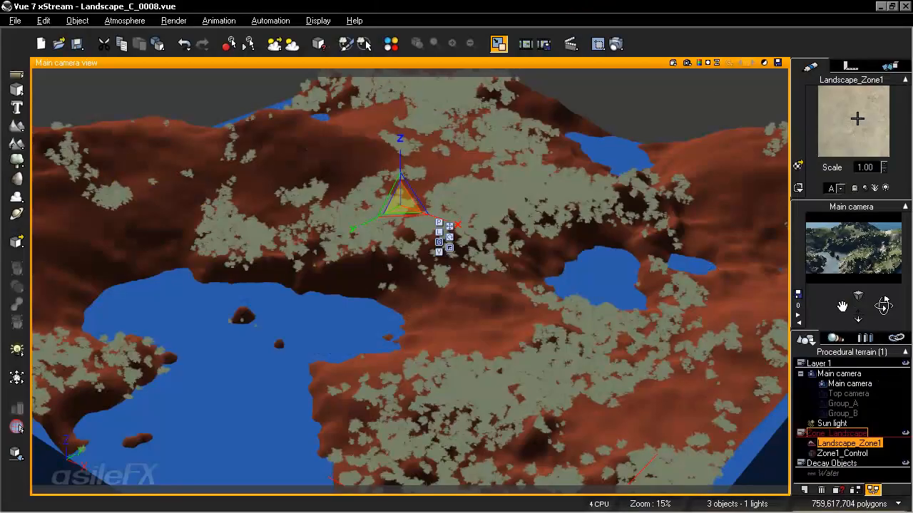
# Clear the existing tree population from the EcoPop_0001 layer of the Landscape_Zone1 material.
pyautogui.doubleClick(857, 119)
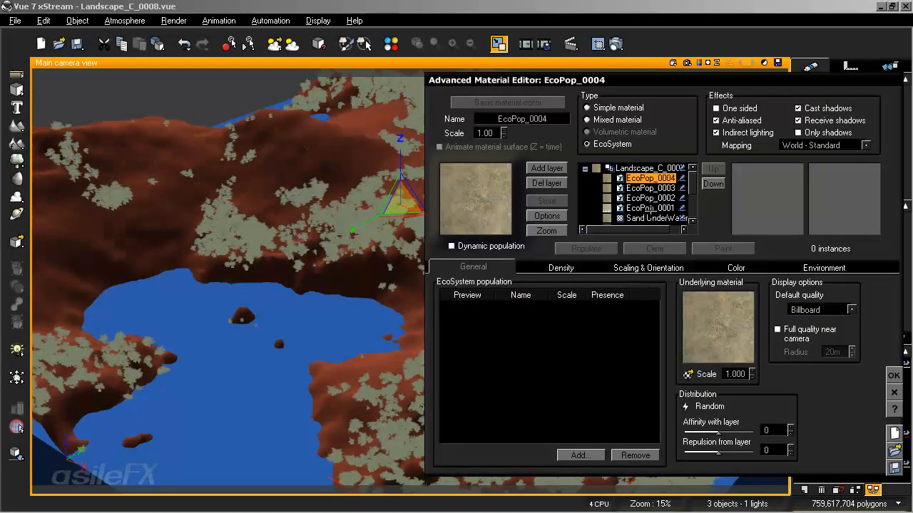
pyautogui.click(649, 208)
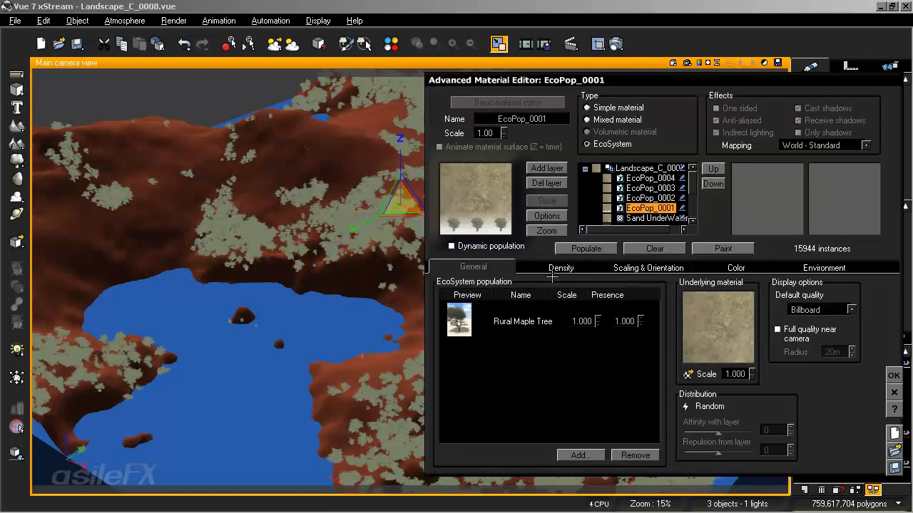
pyautogui.click(638, 249)
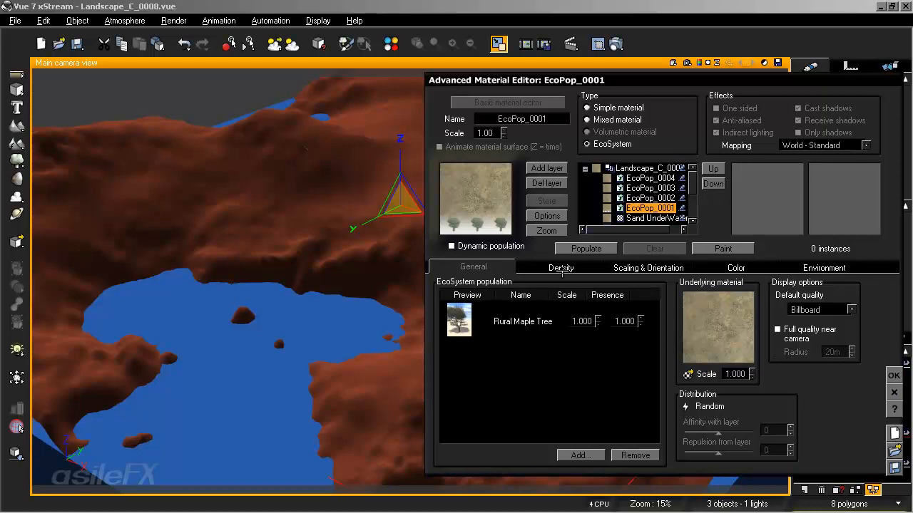
# Add the Rural Maple Tree plant to the population of the EcoPop_0002 layer.
pyautogui.click(645, 199)
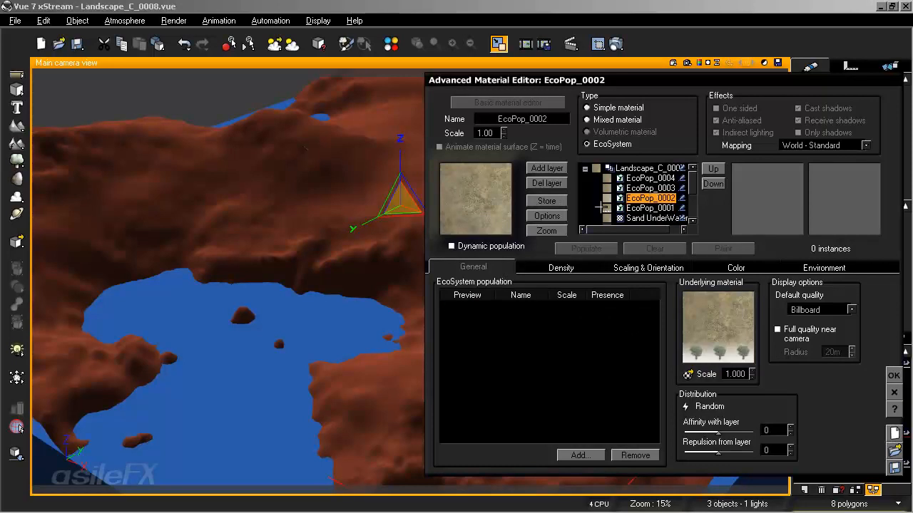
pyautogui.click(577, 456)
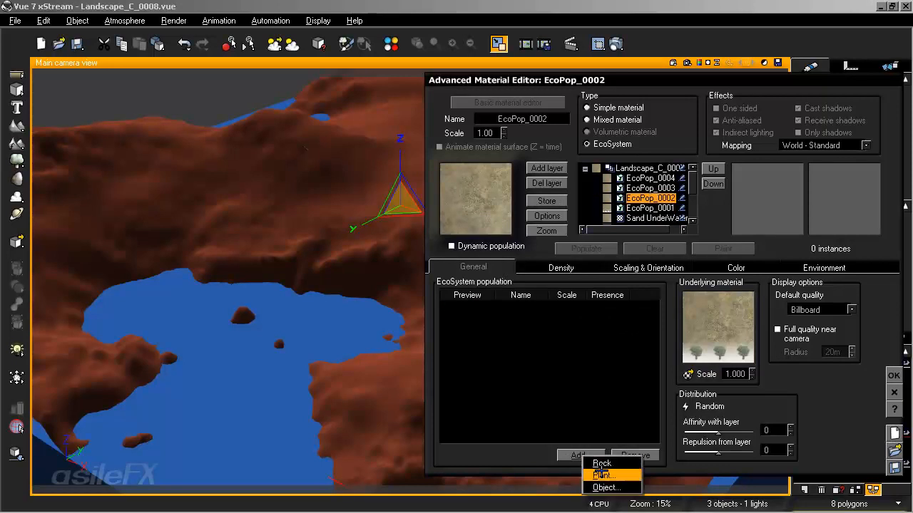
pyautogui.click(600, 474)
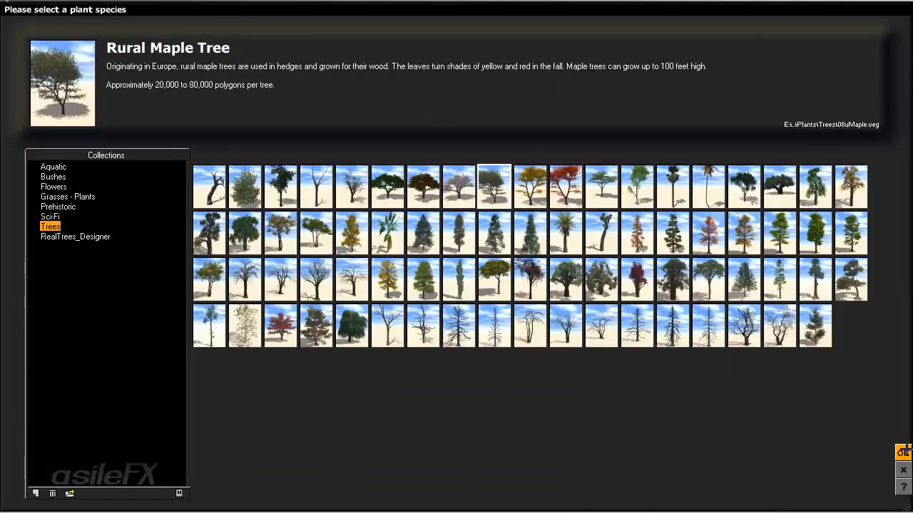
pyautogui.click(902, 452)
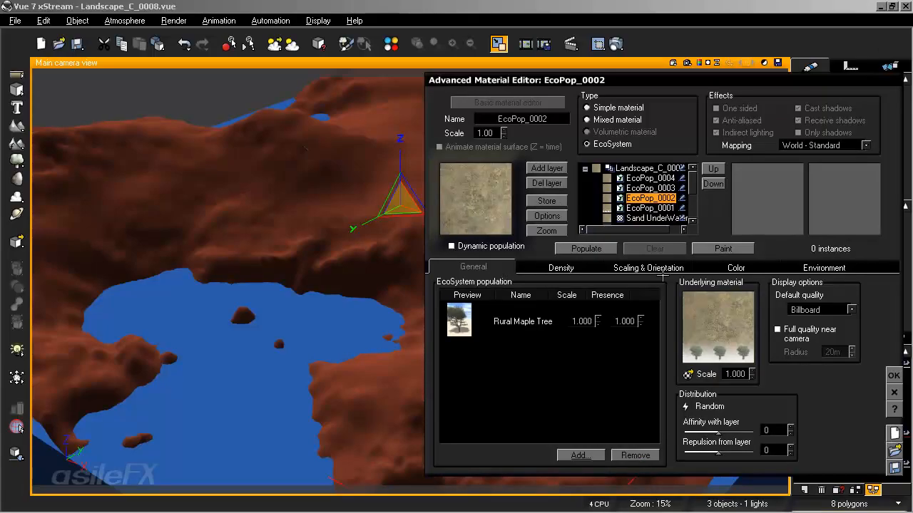
# Set the overall scaling of the EcoPop_0002 layer to 0.2, matching the EcoPop_0001 layer.
pyautogui.click(663, 269)
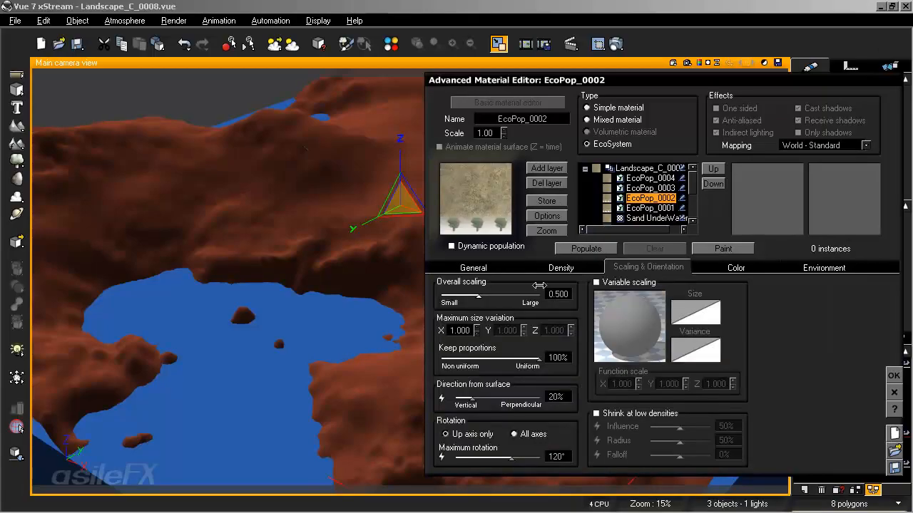
pyautogui.click(654, 208)
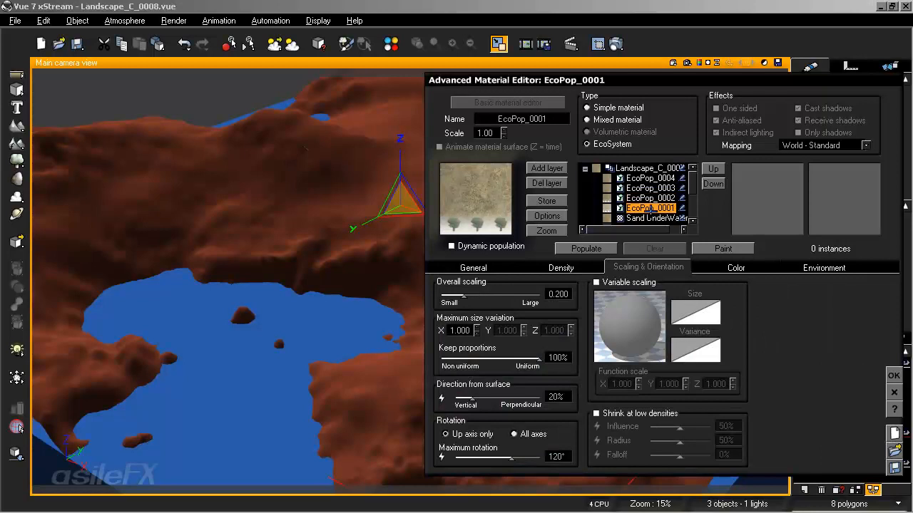
pyautogui.click(653, 197)
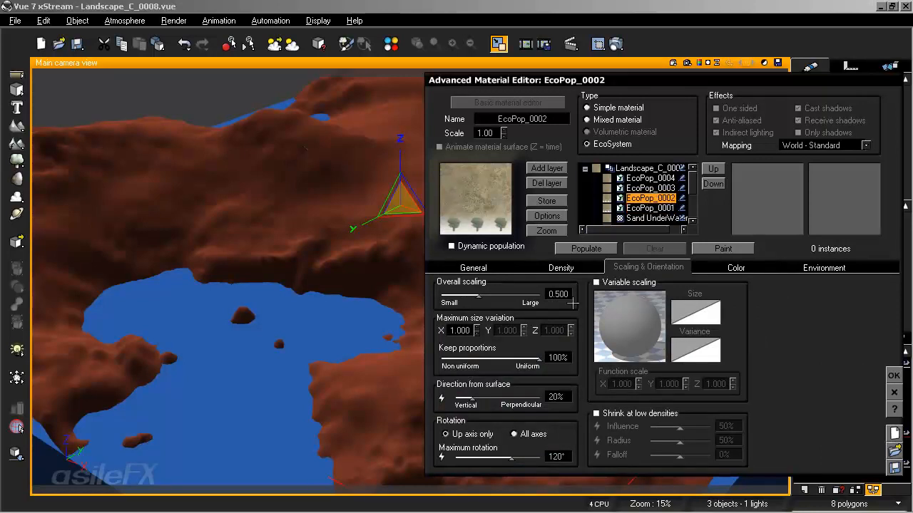
pyautogui.click(560, 294)
pyautogui.write('.2')
# Raise the EcoPop_0002 layer's overall density to 85%, populate the layer and accept the material.
pyautogui.click(577, 268)
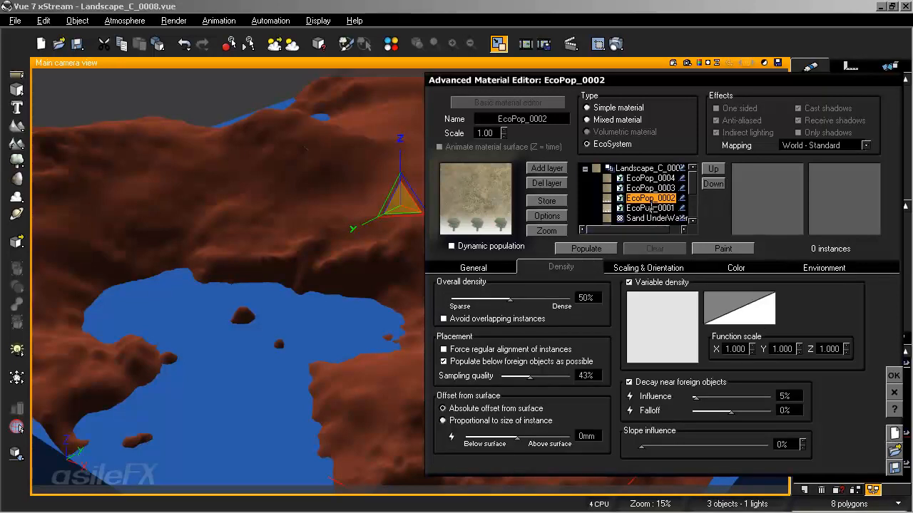
pyautogui.click(653, 208)
pyautogui.click(649, 199)
pyautogui.moveTo(509, 298); pyautogui.dragTo(551, 298)
pyautogui.click(586, 250)
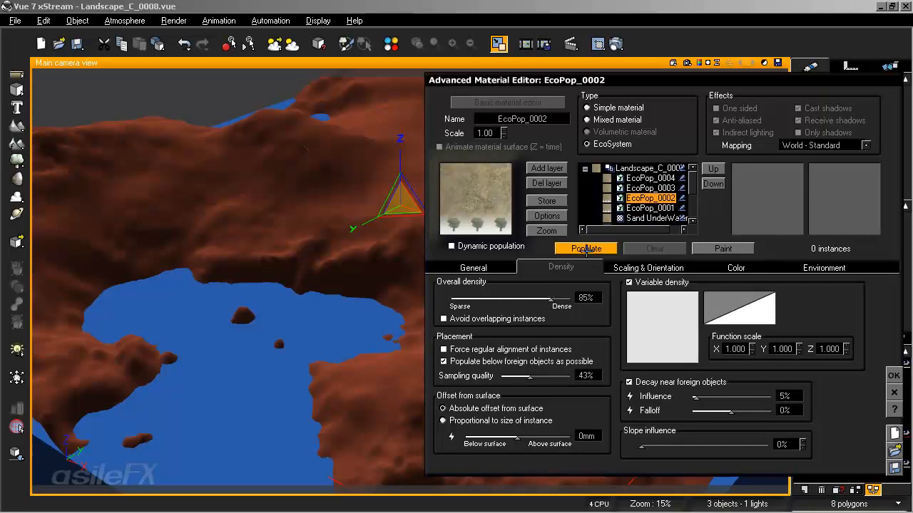
pyautogui.click(592, 253)
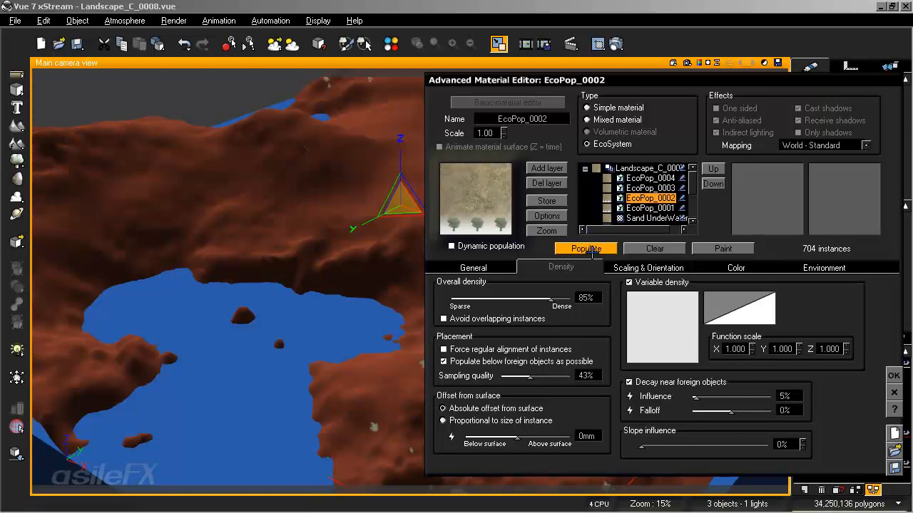
pyautogui.click(893, 374)
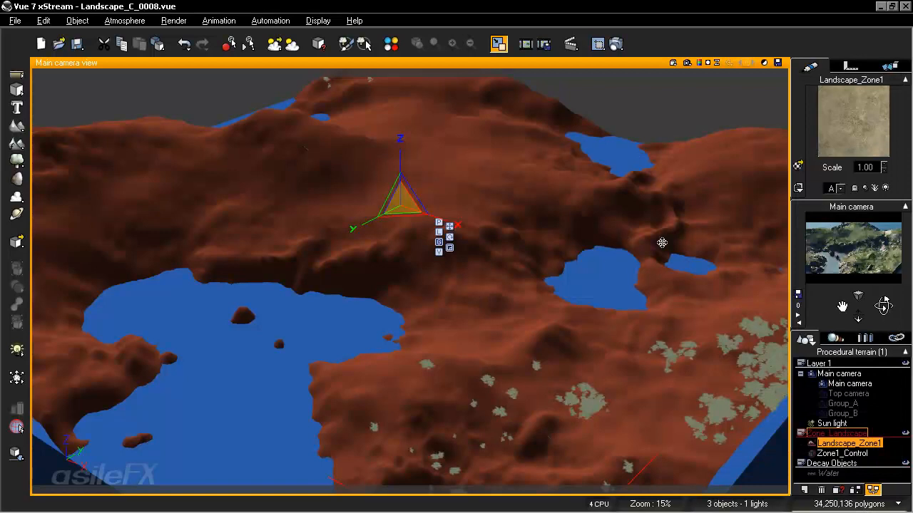
# Move the Zone1_Control cube far along positive X and a shorter distance along negative Y to shift the terrain zone.
pyautogui.moveTo(701, 238); pyautogui.dragTo(633, 220, button='right')
pyautogui.scroll(-2, 632, 222)
pyautogui.scroll(-4, 633, 220)
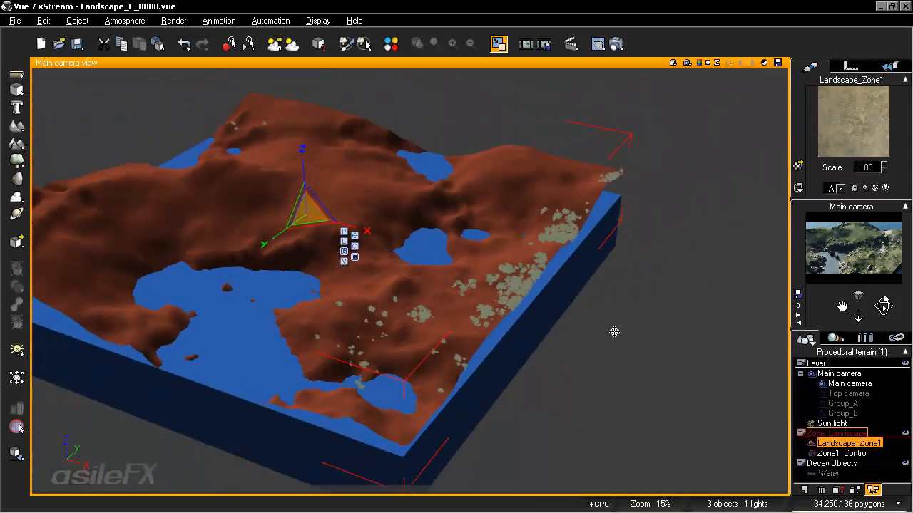
pyautogui.click(845, 454)
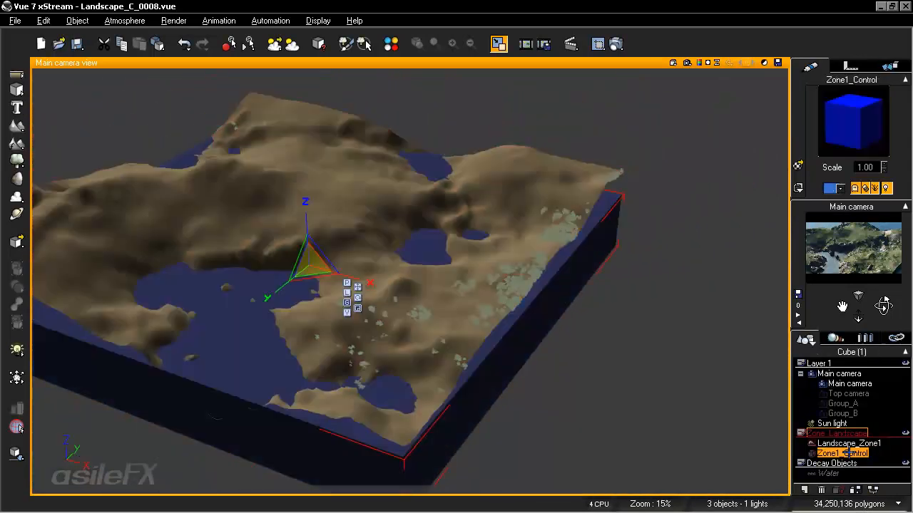
pyautogui.click(358, 288)
pyautogui.moveTo(344, 278); pyautogui.dragTo(586, 344)
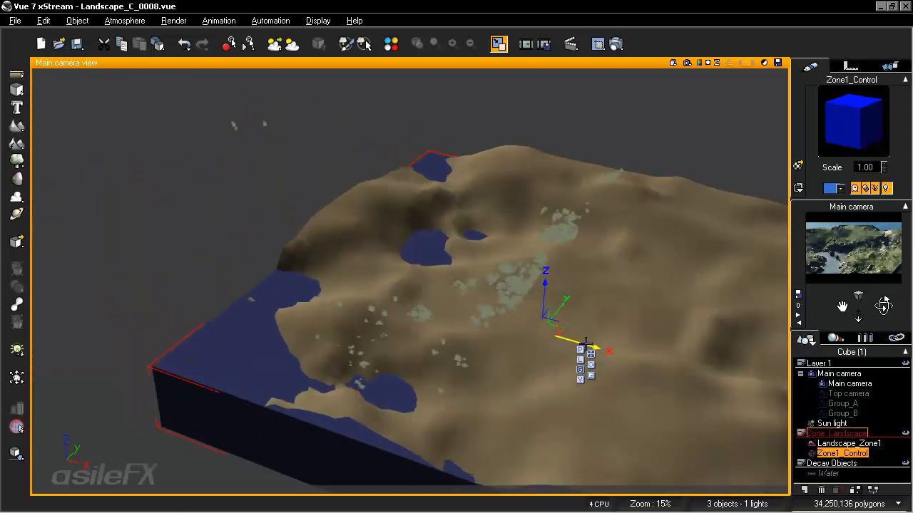
pyautogui.moveTo(565, 304); pyautogui.dragTo(542, 347)
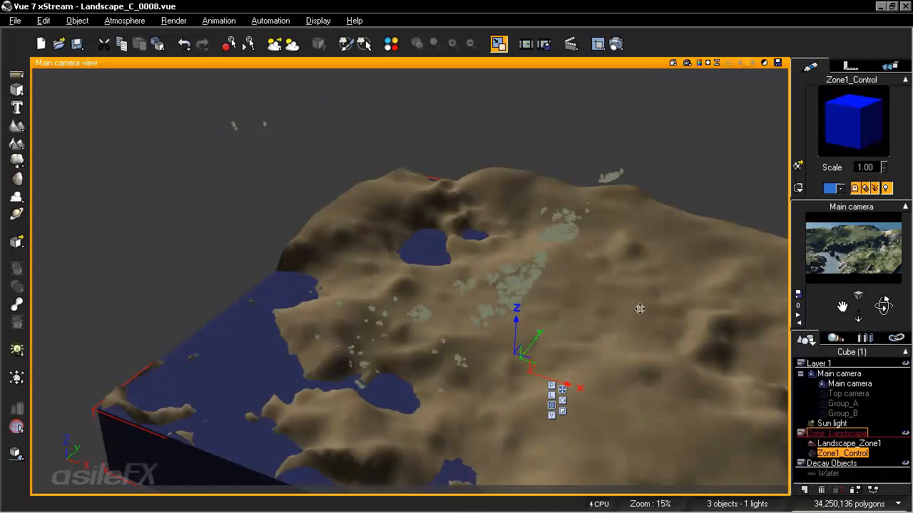
# Clear and repopulate the EcoPop_0002 layer of the Landscape_Zone1 material for the shifted zone, and accept the material.
pyautogui.click(845, 444)
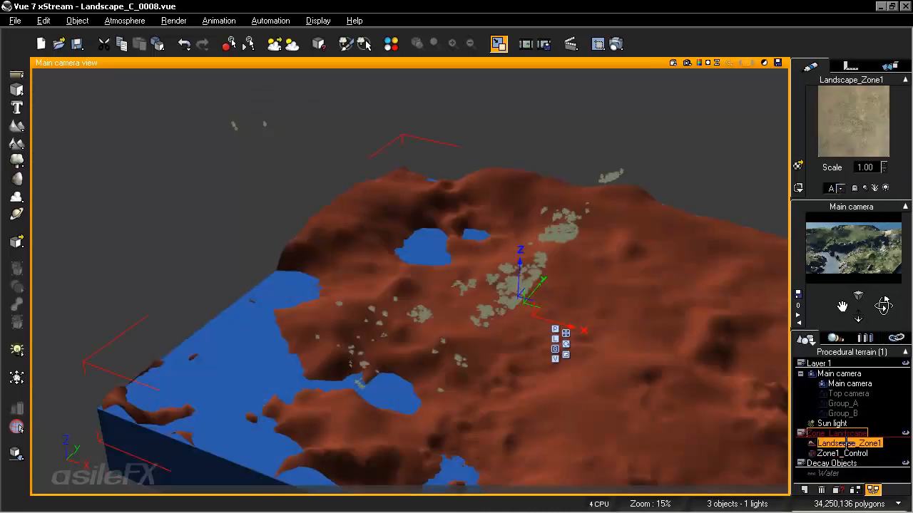
pyautogui.doubleClick(847, 112)
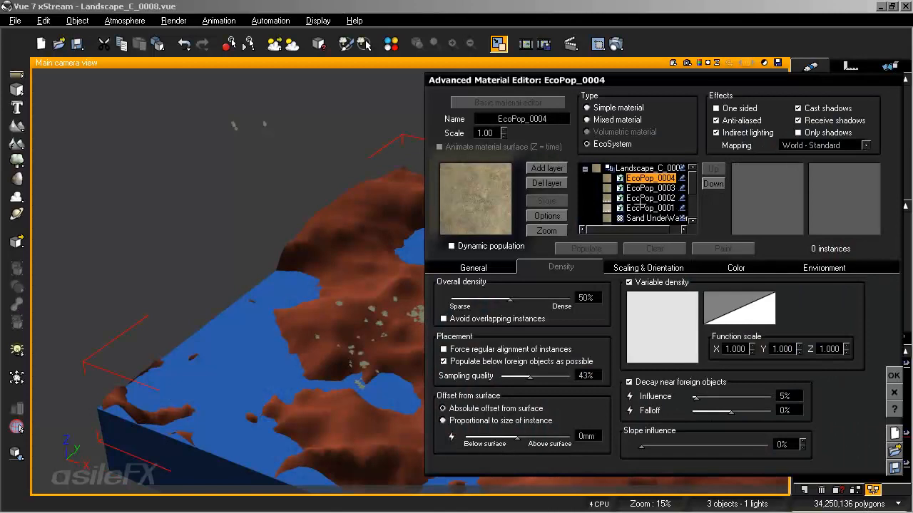
pyautogui.click(648, 198)
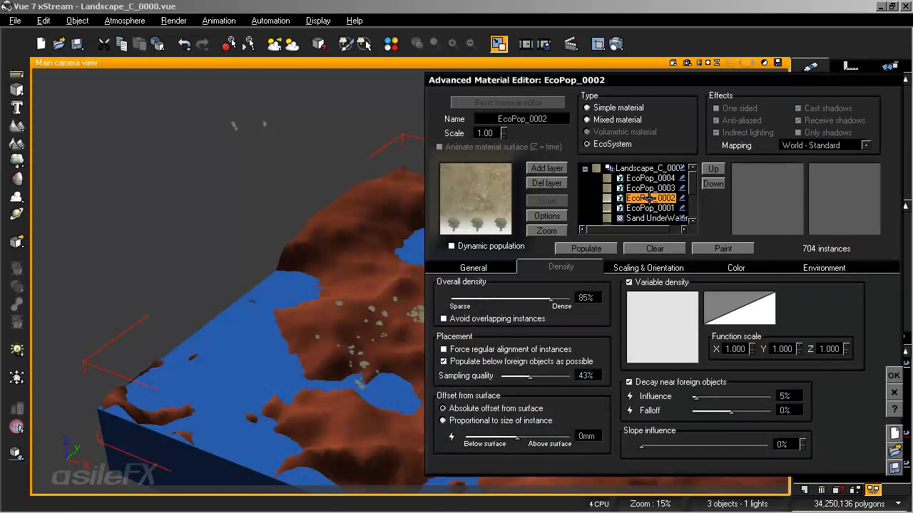
pyautogui.click(655, 249)
pyautogui.click(593, 246)
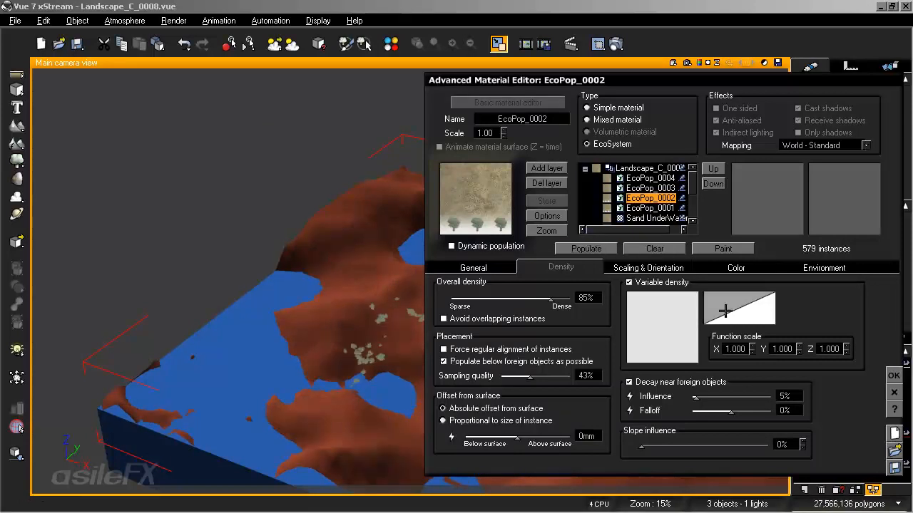
pyautogui.click(893, 376)
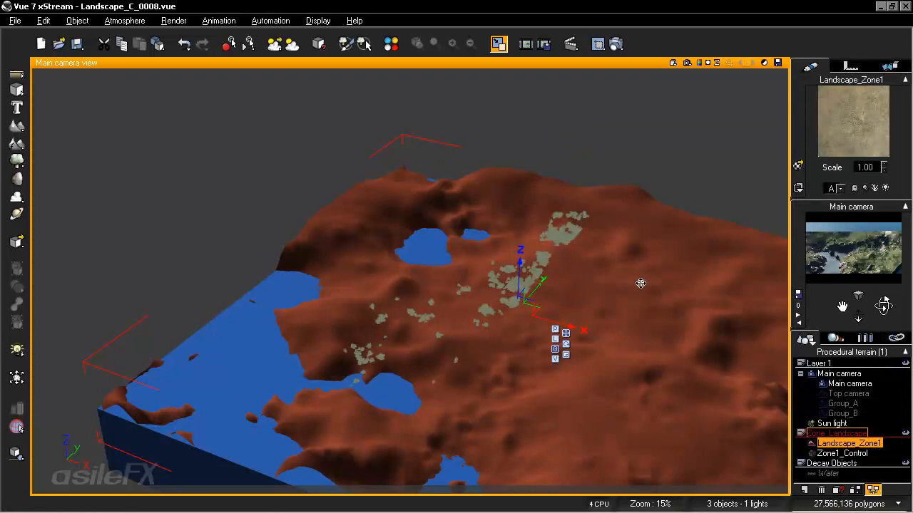
# Move the Zone1_Control cube slightly further along positive X and negative Y.
pyautogui.moveTo(637, 276); pyautogui.dragTo(621, 251, button='right')
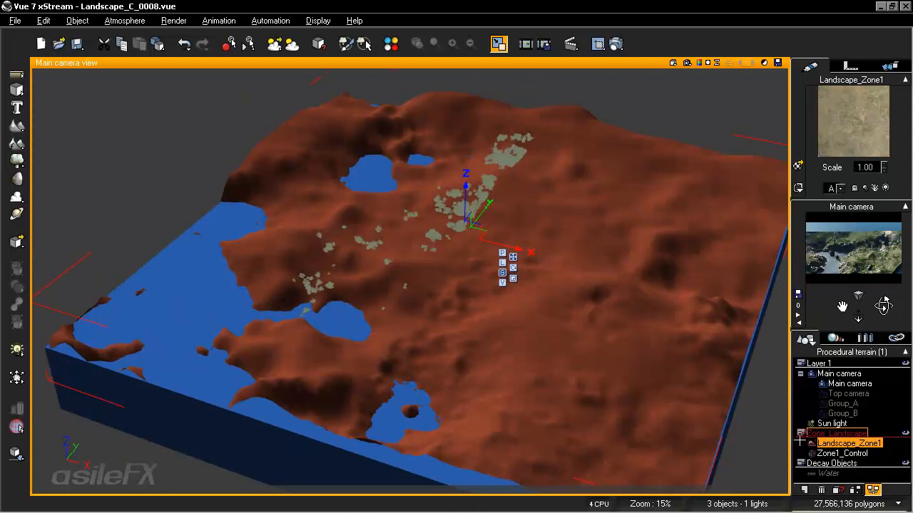
pyautogui.click(836, 454)
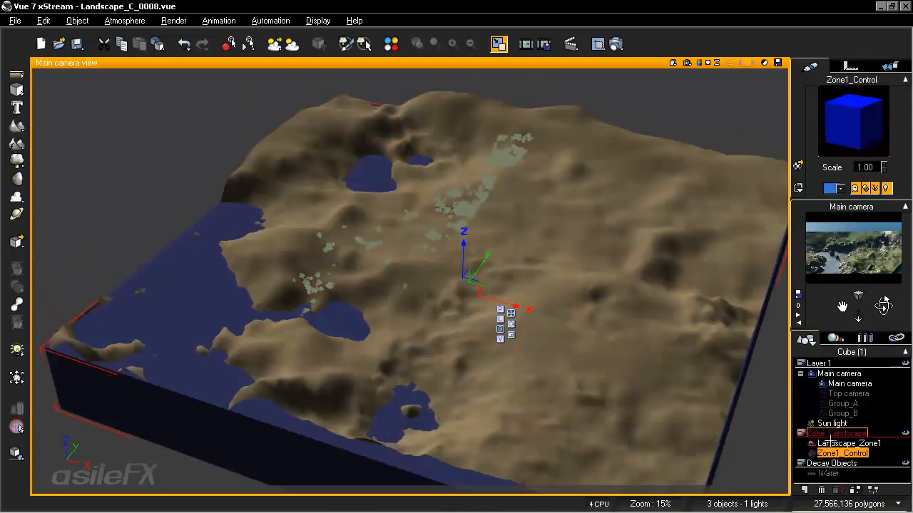
pyautogui.moveTo(494, 298); pyautogui.dragTo(552, 315)
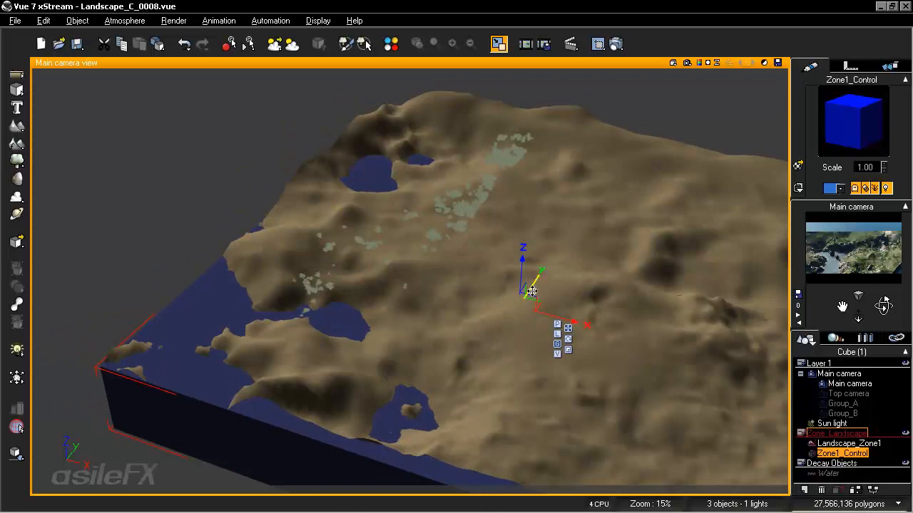
pyautogui.moveTo(536, 284); pyautogui.dragTo(521, 307)
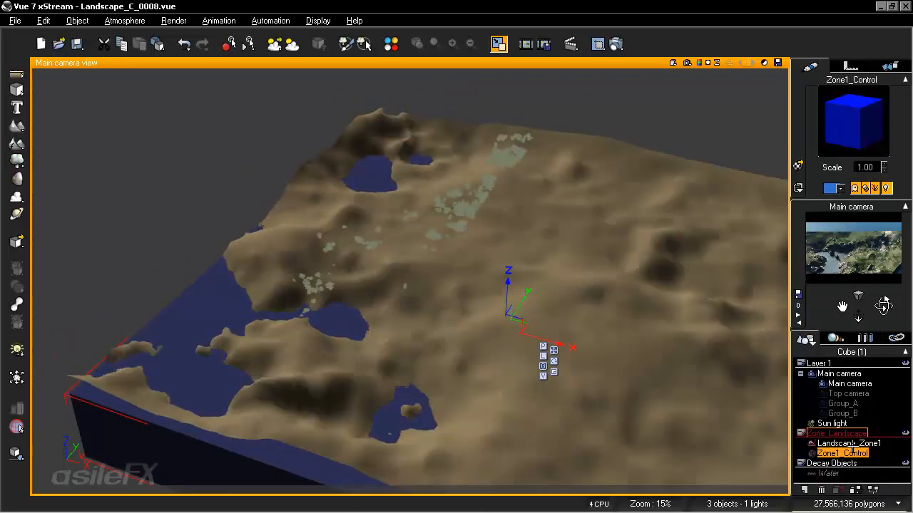
# Repopulate the EcoPop_0002 layer of the Landscape_Zone1 material at the zone's new position.
pyautogui.click(852, 445)
pyautogui.doubleClick(853, 118)
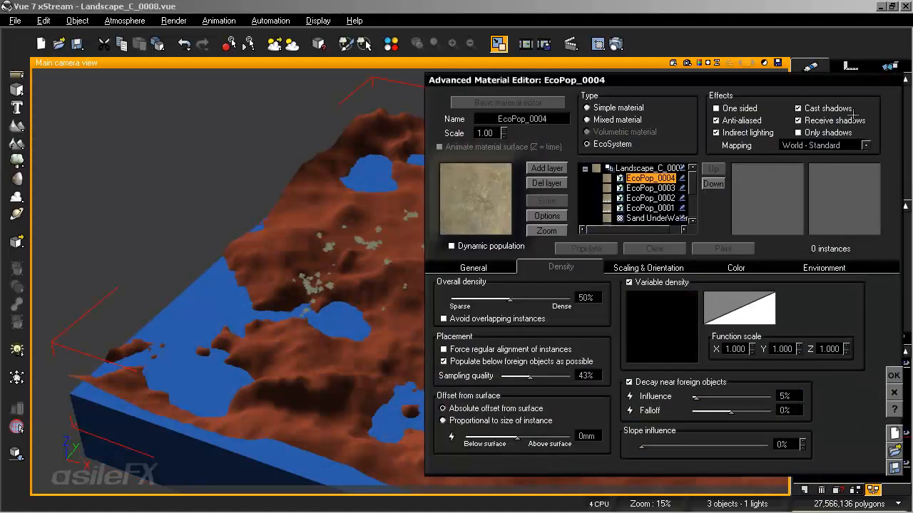
pyautogui.click(646, 198)
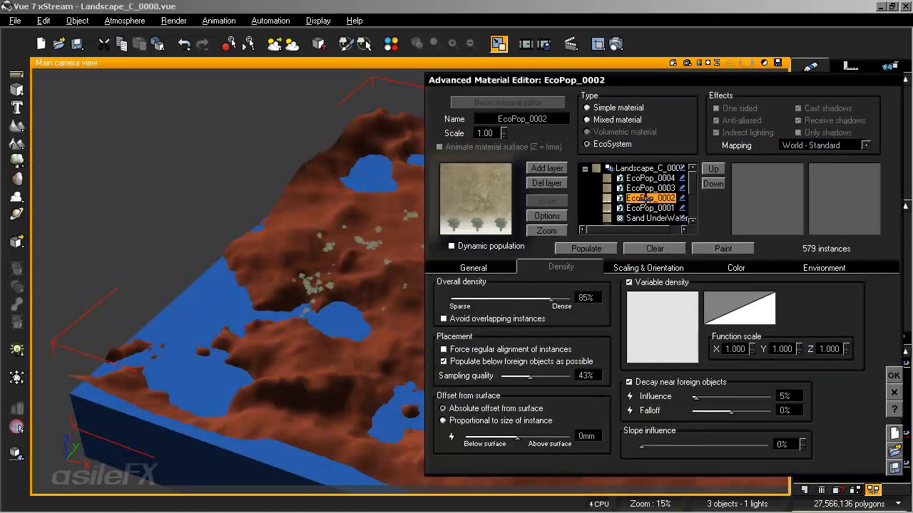
pyautogui.click(586, 249)
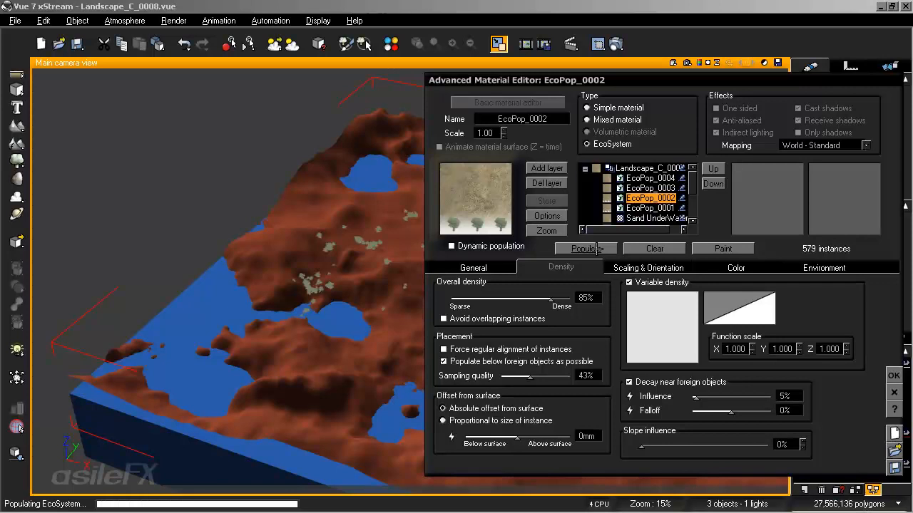
pyautogui.moveTo(702, 87); pyautogui.dragTo(571, 82)
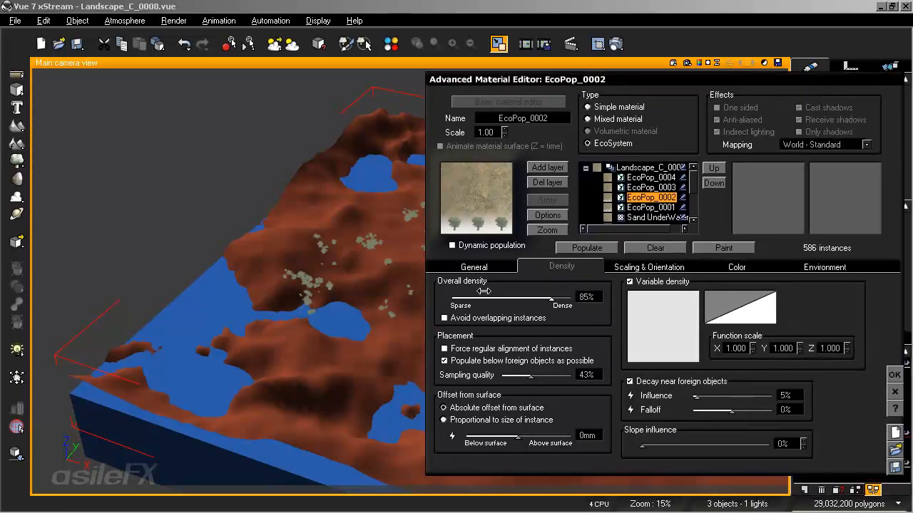
# Set the EcoPop_0002 layer's sampling quality to 69% and overall density to 90%, and accept the material.
pyautogui.moveTo(531, 376); pyautogui.dragTo(559, 376)
pyautogui.moveTo(564, 300); pyautogui.dragTo(559, 300)
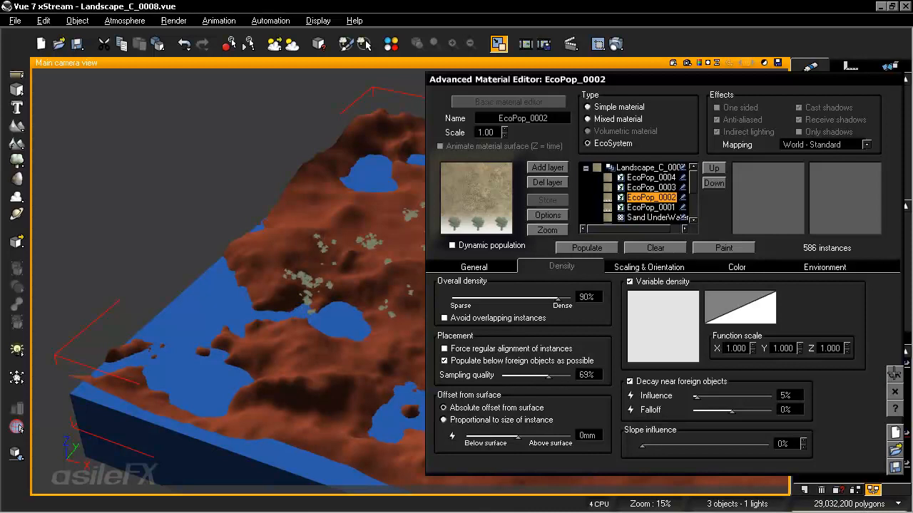
pyautogui.click(893, 373)
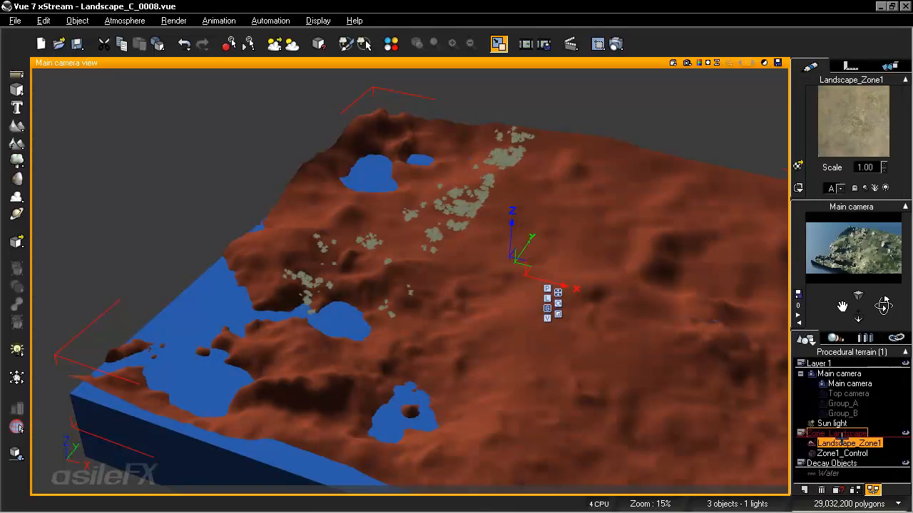
# Repopulate the EcoPop_0002 layer of the Landscape_Zone1 material with its 90% density and 69% sampling quality, and accept the material.
pyautogui.rightClick(583, 260)
pyautogui.click(615, 410)
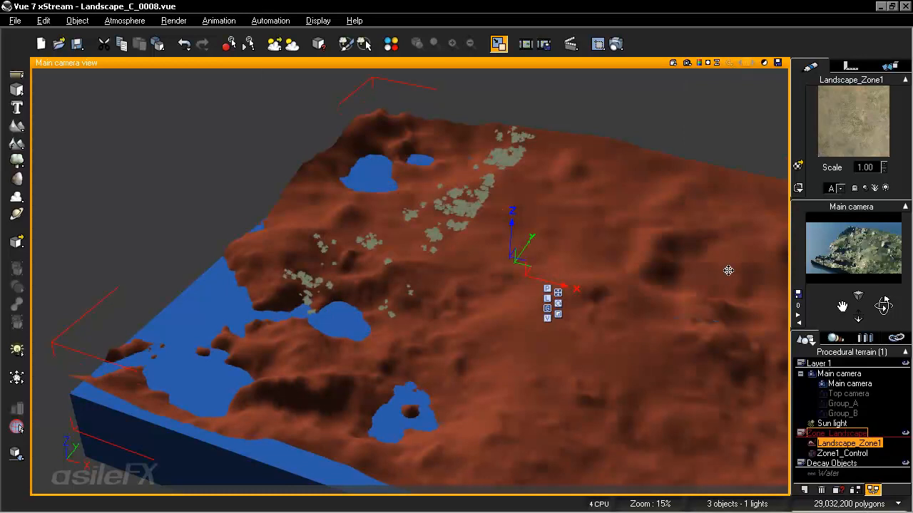
pyautogui.doubleClick(875, 120)
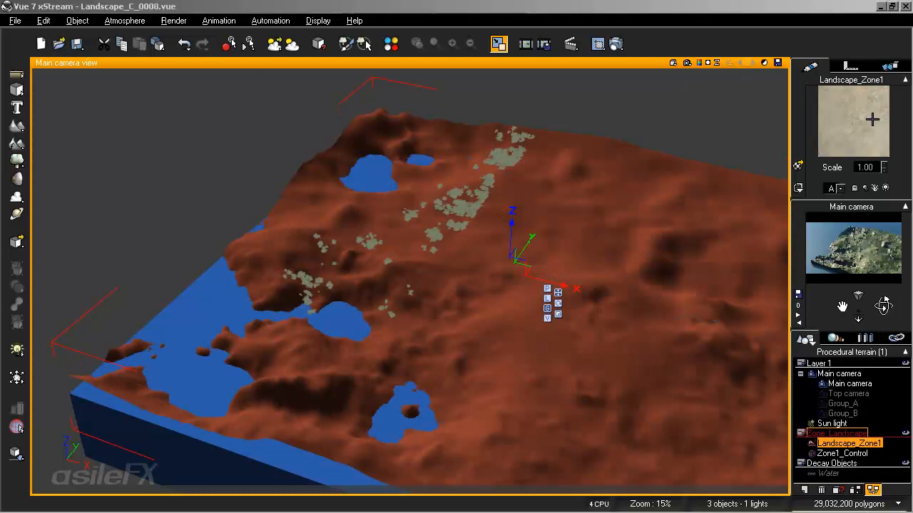
pyautogui.click(637, 198)
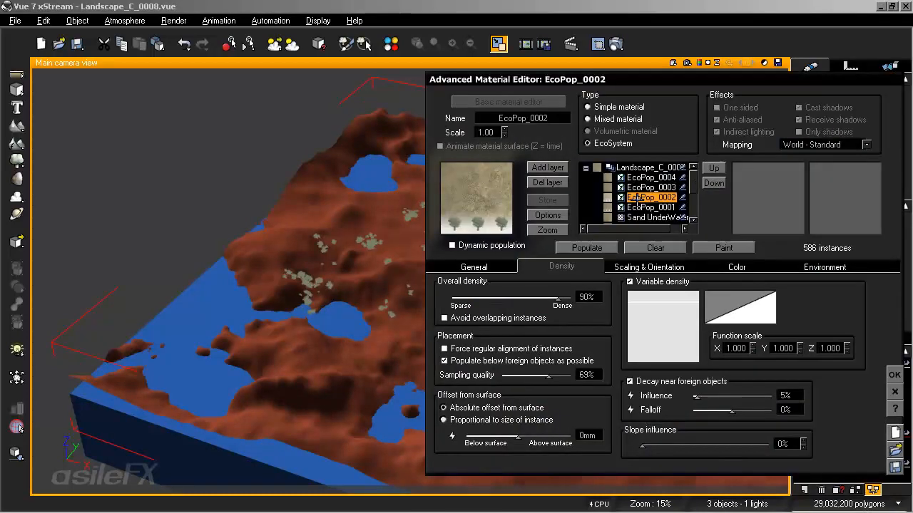
pyautogui.click(592, 248)
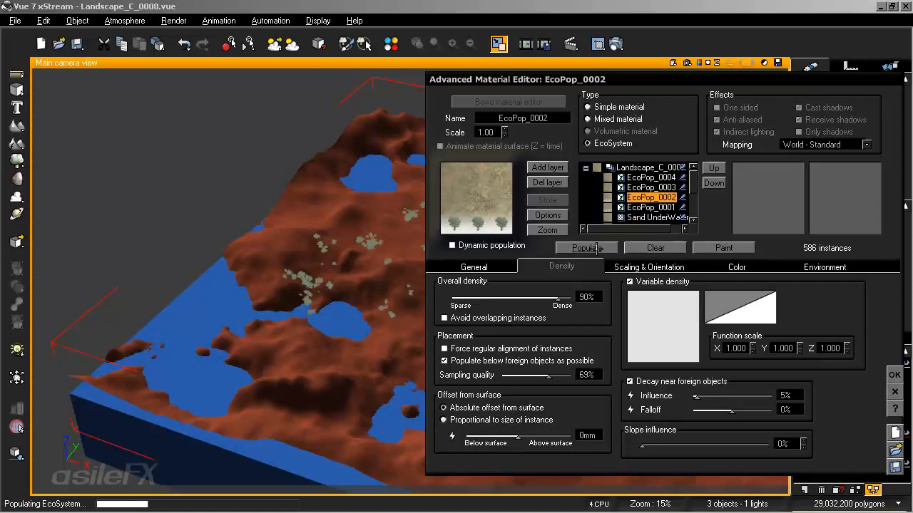
pyautogui.click(894, 374)
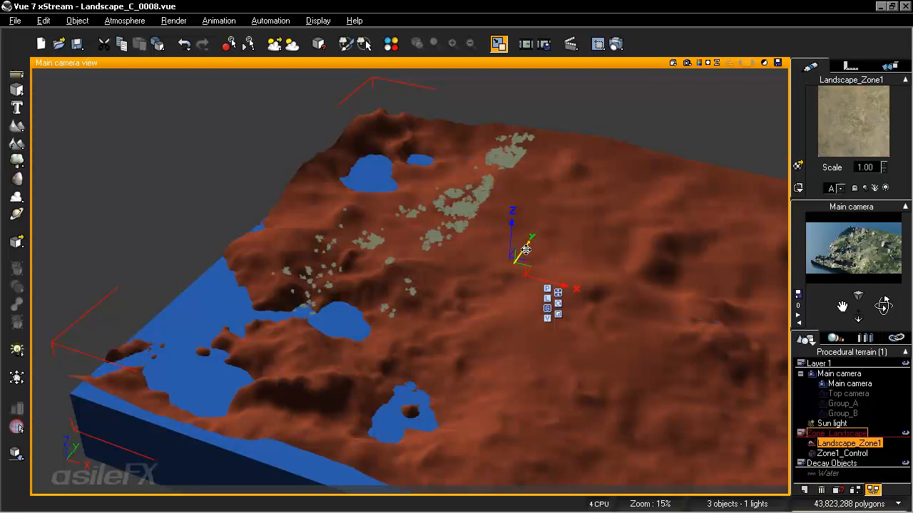
# Try to move the Landscape_Zone1 terrain along positive Y, and undo that move.
pyautogui.moveTo(526, 249); pyautogui.dragTo(538, 227)
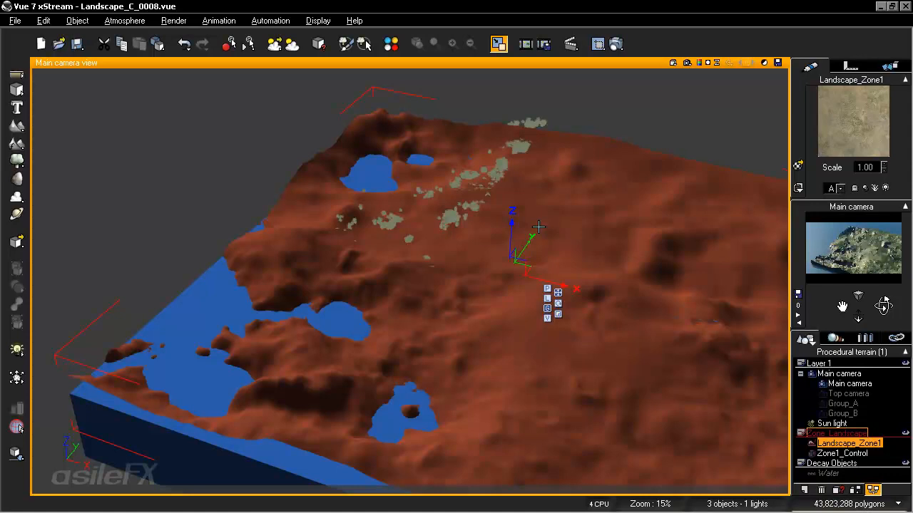
pyautogui.hotkey('ctrl', 'z')
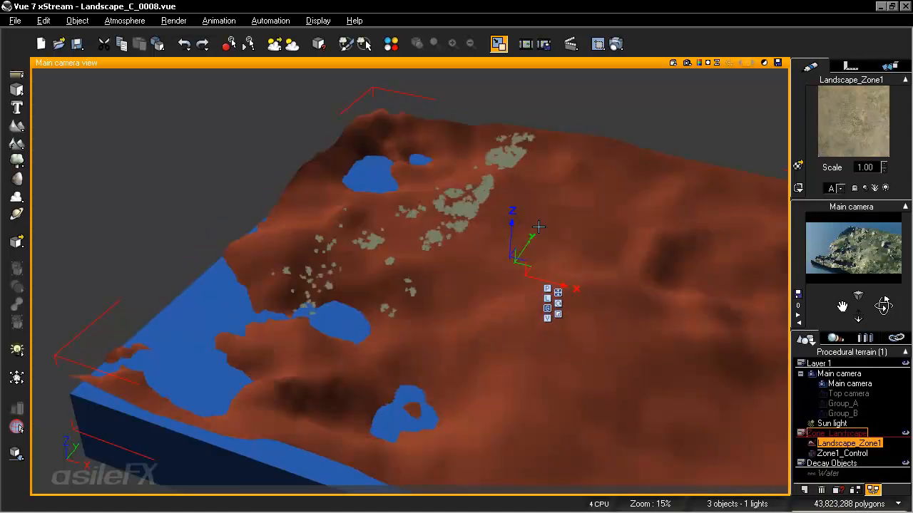
# Move the Zone1_Control cube along negative X and positive Y to shift the zone across the landscape.
pyautogui.click(862, 455)
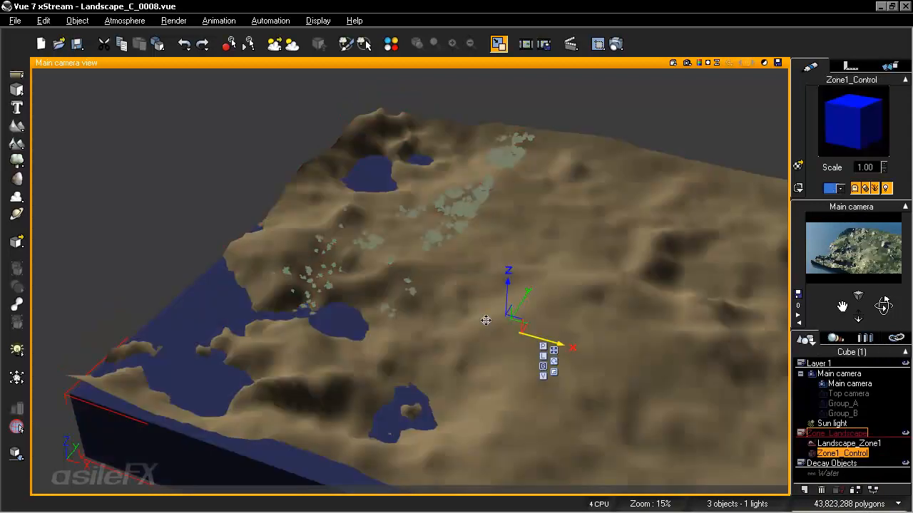
pyautogui.hotkey('ctrl', 'y')
pyautogui.moveTo(450, 289); pyautogui.dragTo(414, 210)
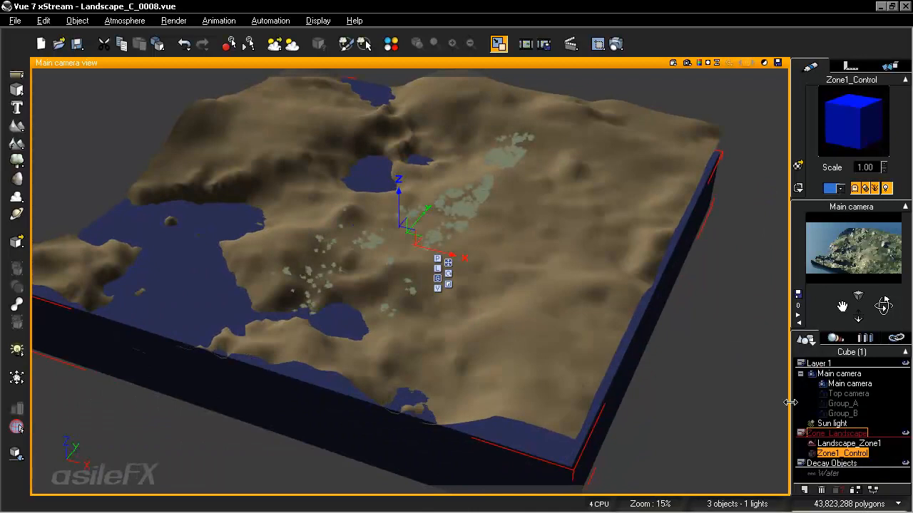
# Compare the position values of the Landscape_Zone1 terrain and the Zone1_Control cube.
pyautogui.click(844, 443)
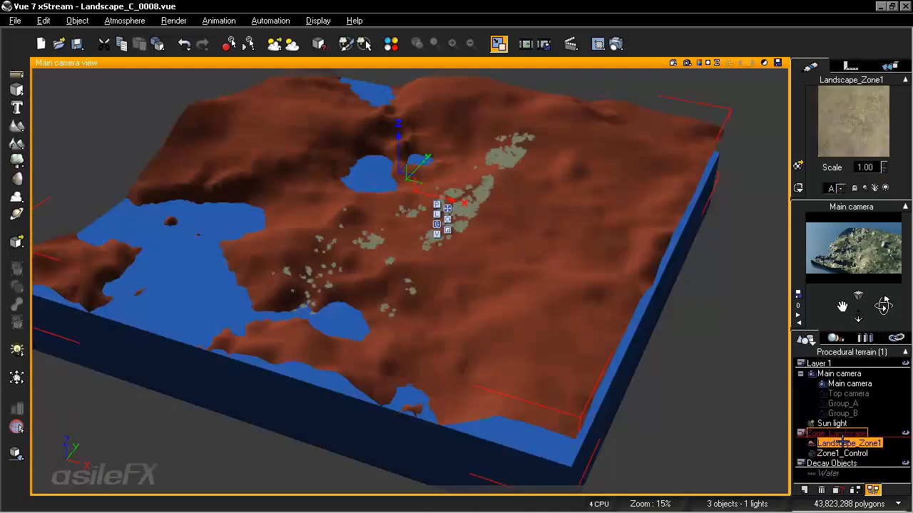
pyautogui.click(846, 65)
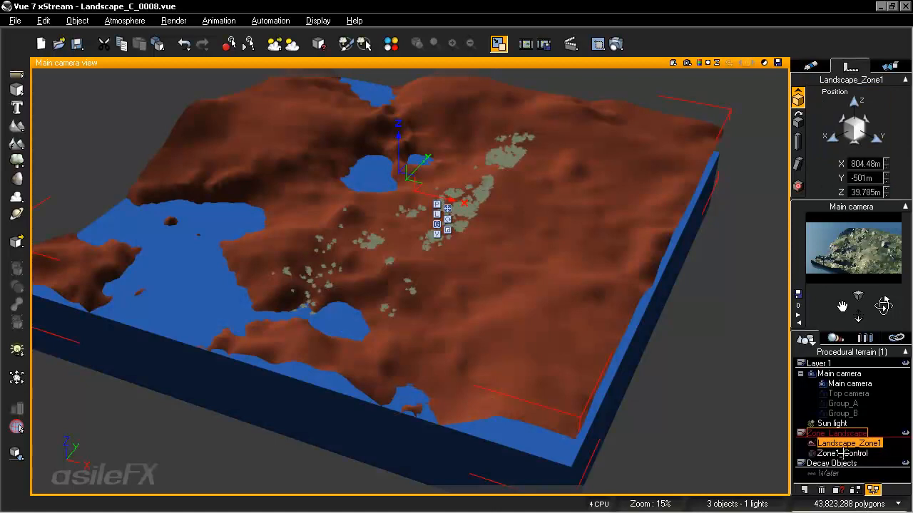
pyautogui.click(840, 453)
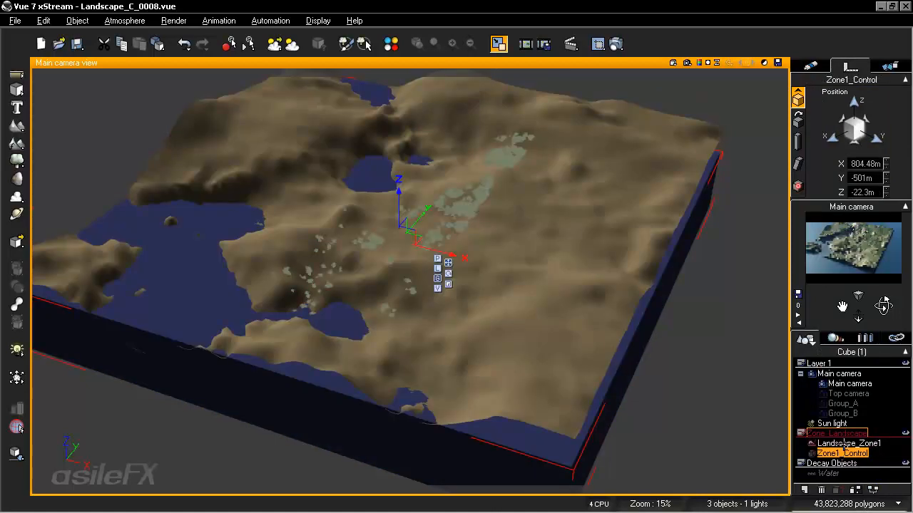
pyautogui.click(843, 444)
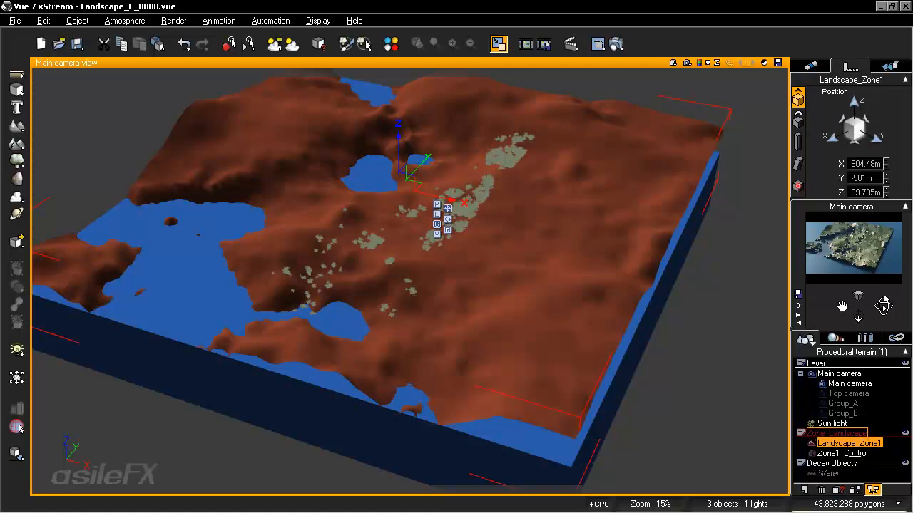
pyautogui.click(854, 456)
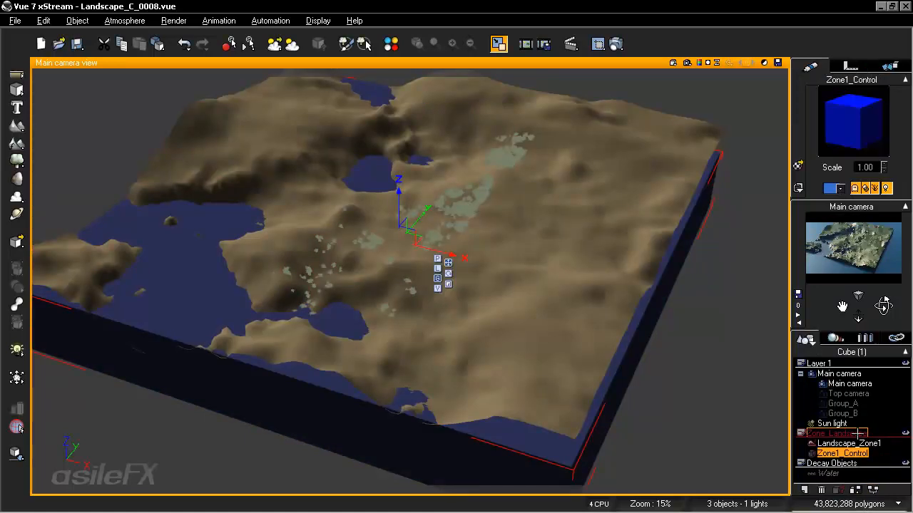
# Repopulate the EcoPop_0002 layer of the Landscape_Zone1 material for the relocated zone, and accept the material.
pyautogui.click(855, 443)
pyautogui.doubleClick(849, 107)
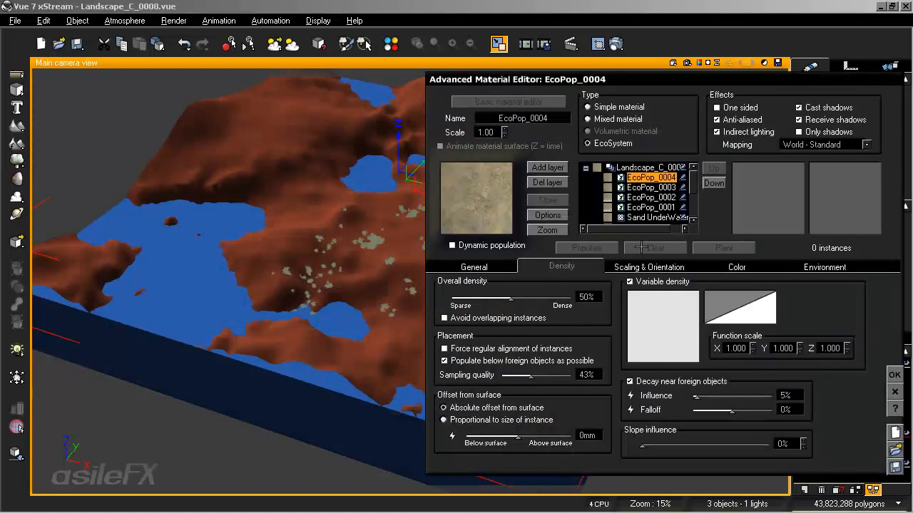
pyautogui.click(608, 198)
pyautogui.click(604, 248)
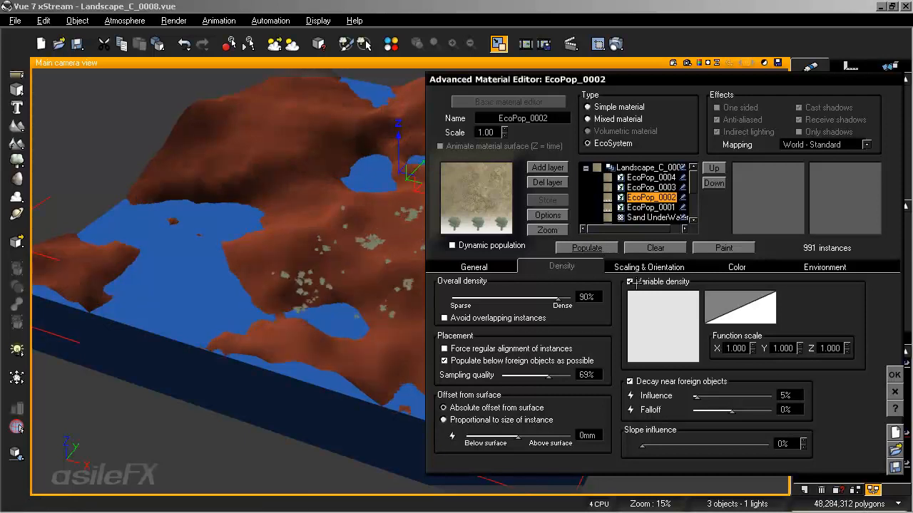
pyautogui.click(893, 374)
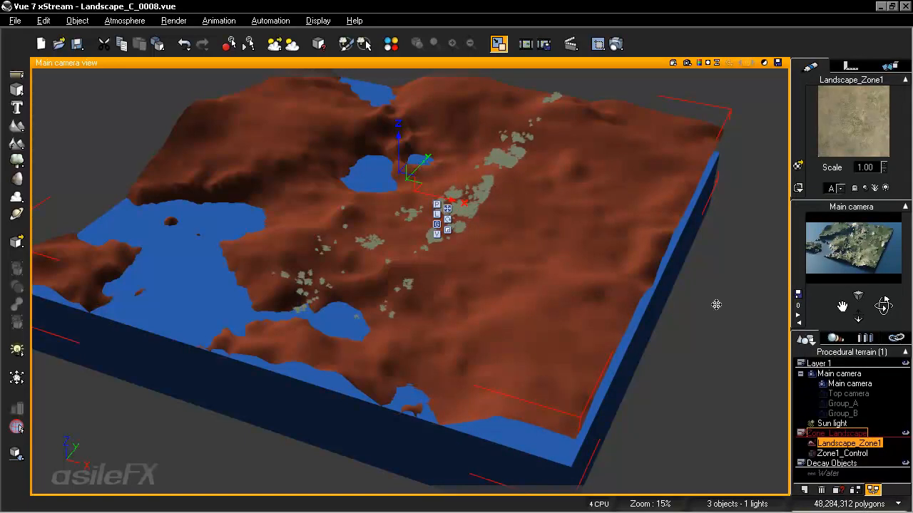
# Clear all instances from the EcoPop_0002 layer of the Landscape_Zone1 material.
pyautogui.moveTo(884, 305); pyautogui.dragTo(884, 305)
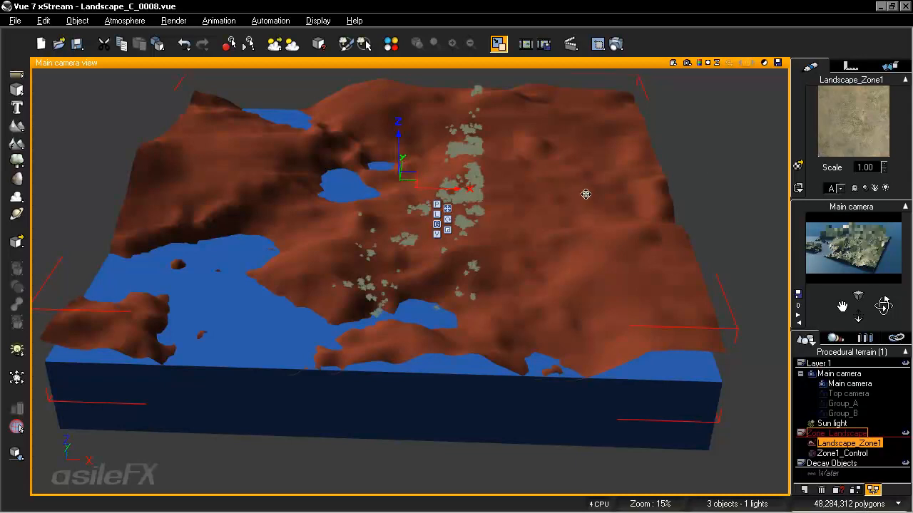
pyautogui.doubleClick(856, 121)
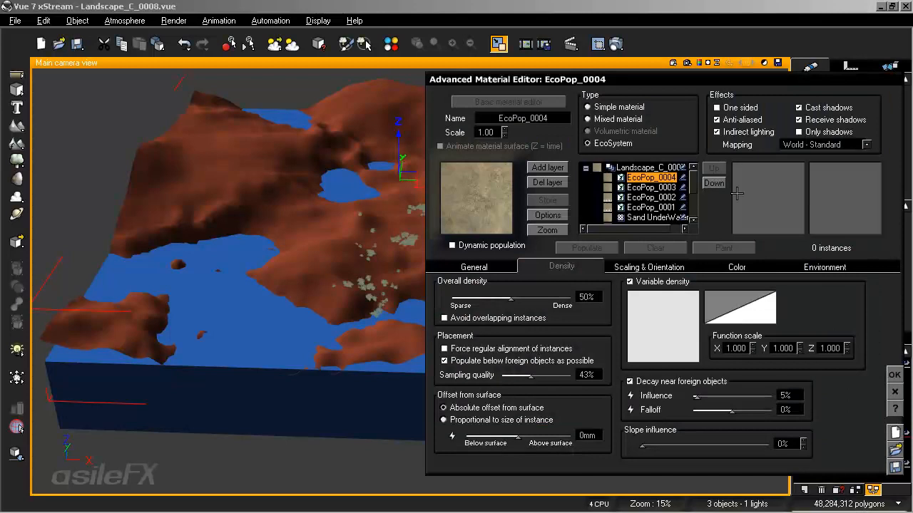
pyautogui.click(663, 198)
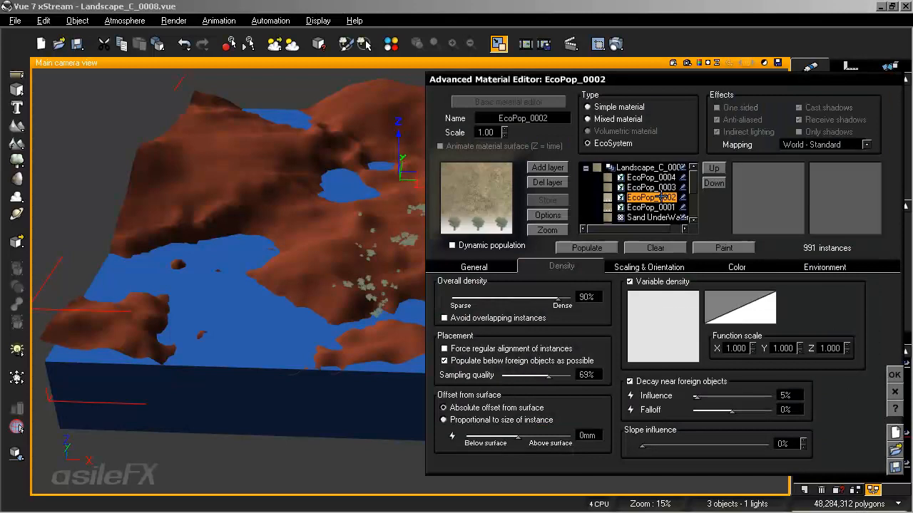
pyautogui.click(658, 248)
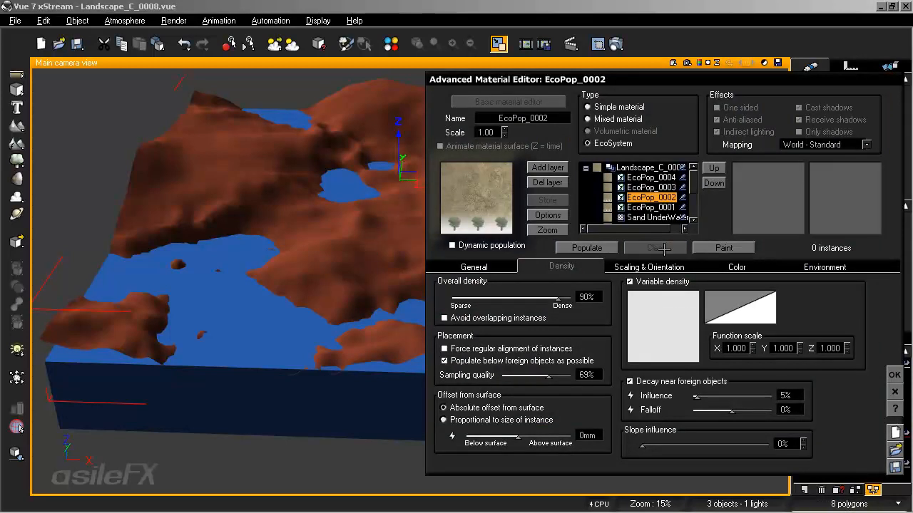
# Add the Rural Maple Tree species to the EcoPop_0003 layer's EcoSystem population.
pyautogui.click(651, 188)
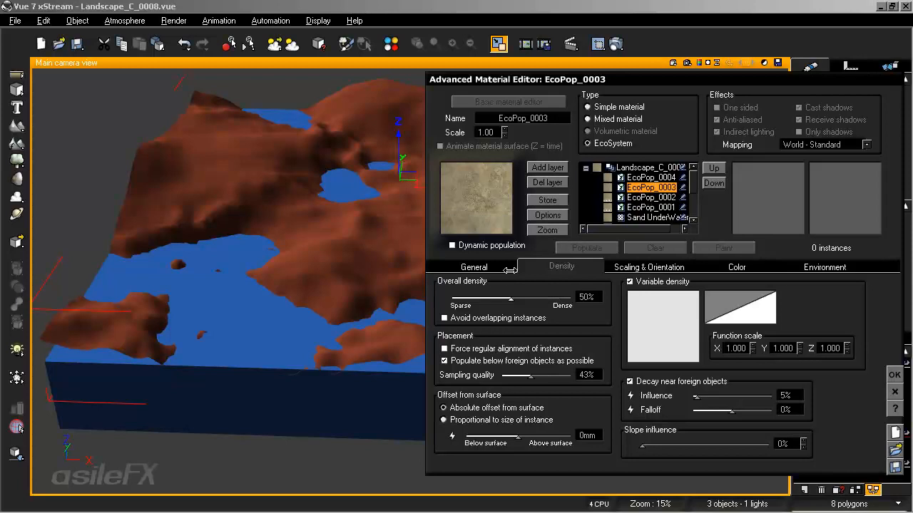
pyautogui.click(464, 265)
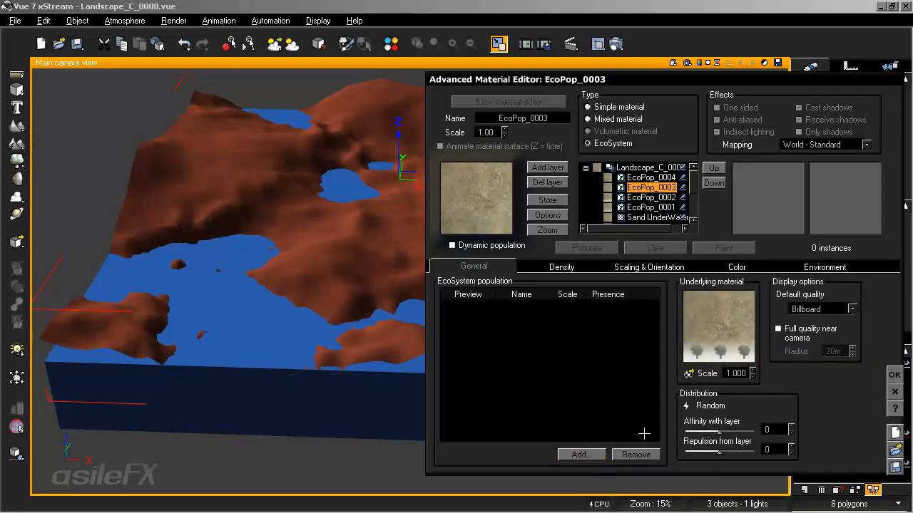
pyautogui.click(580, 454)
pyautogui.click(599, 463)
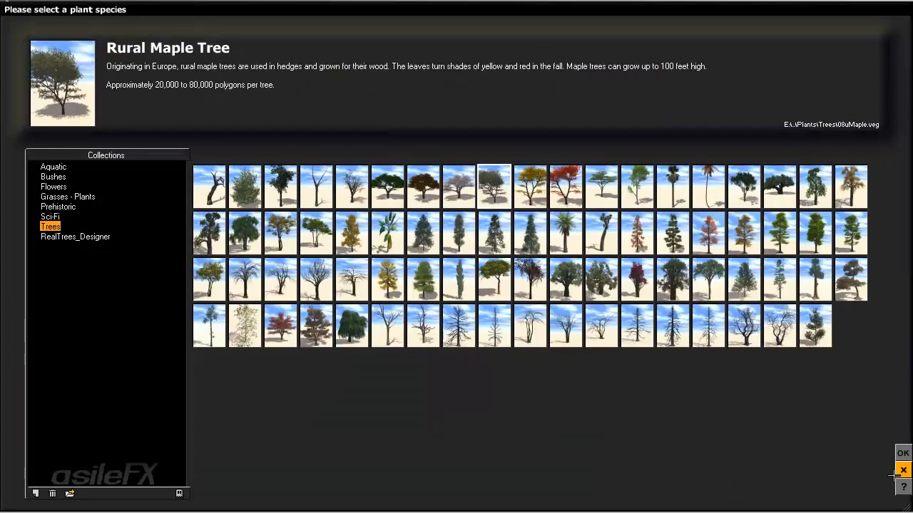
pyautogui.click(903, 453)
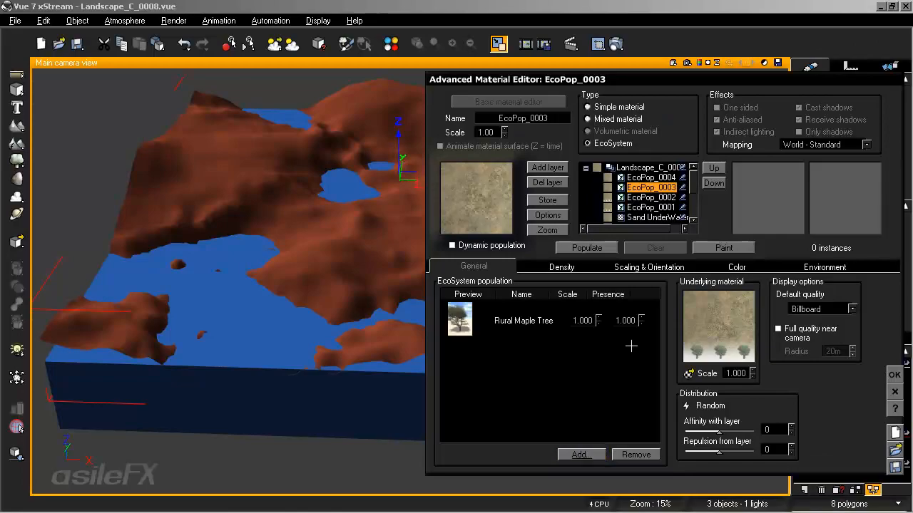
# Set the EcoPop_0003 layer's overall density to 82% and its overall scaling to 0.2.
pyautogui.click(582, 267)
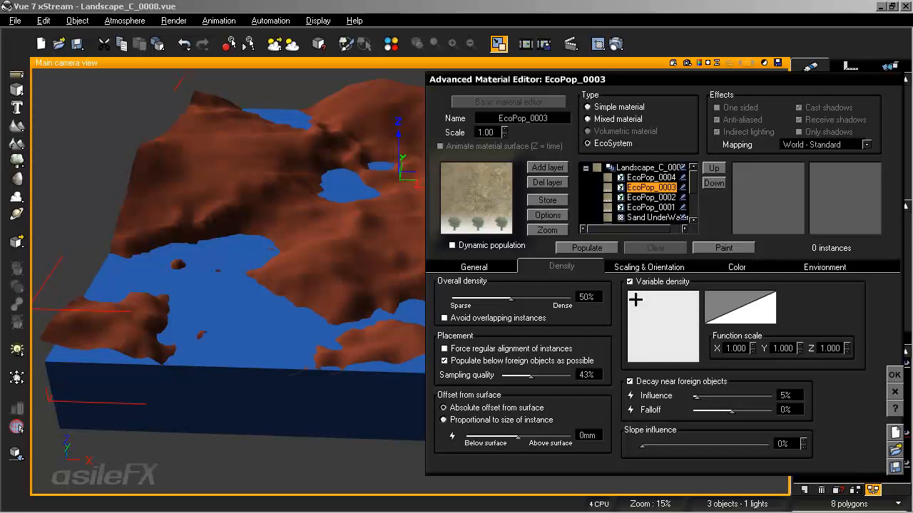
pyautogui.moveTo(540, 293); pyautogui.dragTo(558, 298)
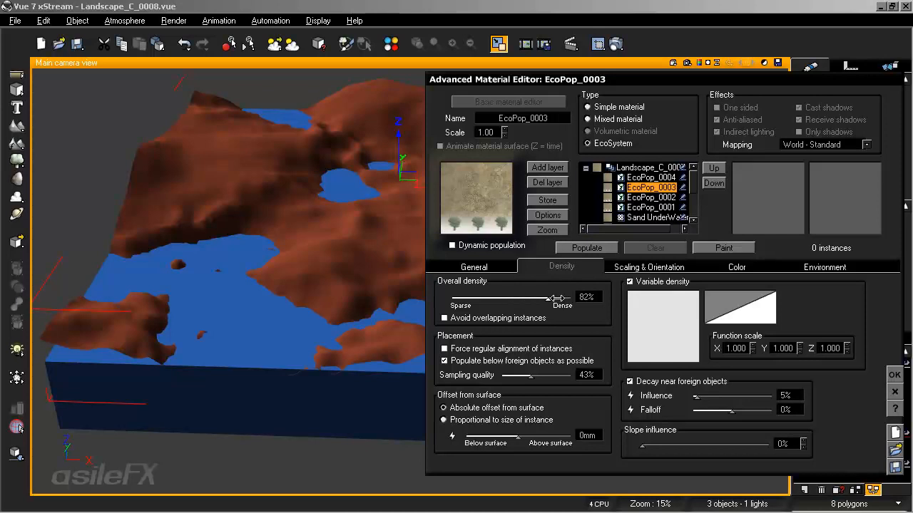
pyautogui.click(637, 266)
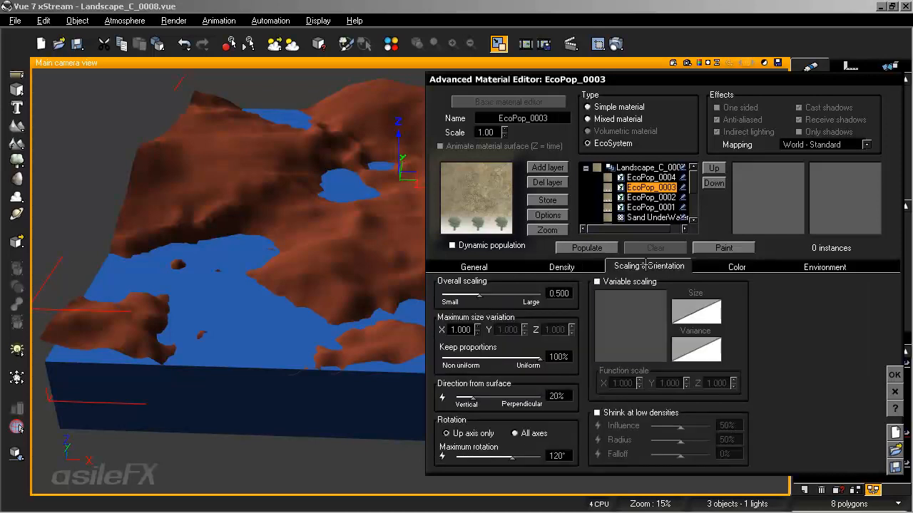
pyautogui.click(563, 295)
pyautogui.write('.2')
pyautogui.press('Return')
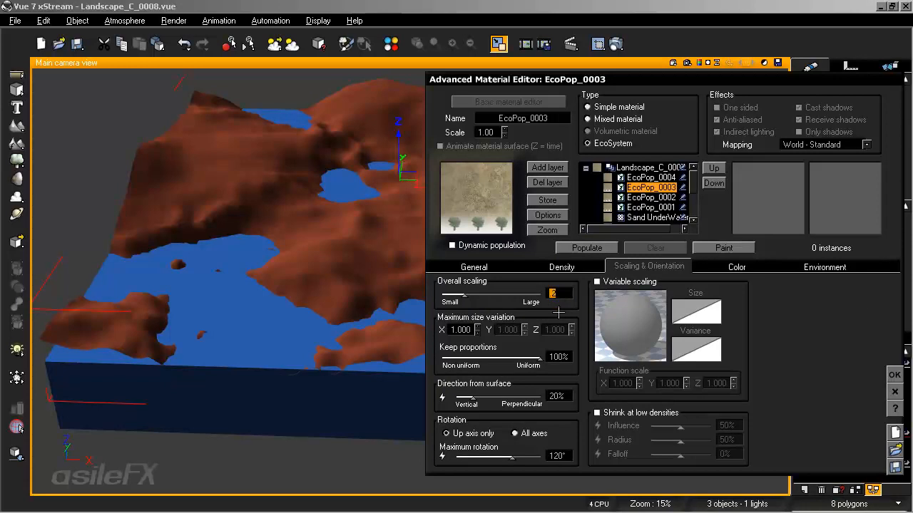
# Populate the EcoPop_0003 layer, accept the material, and inspect the resulting maple trees on the terrain up close.
pyautogui.click(489, 268)
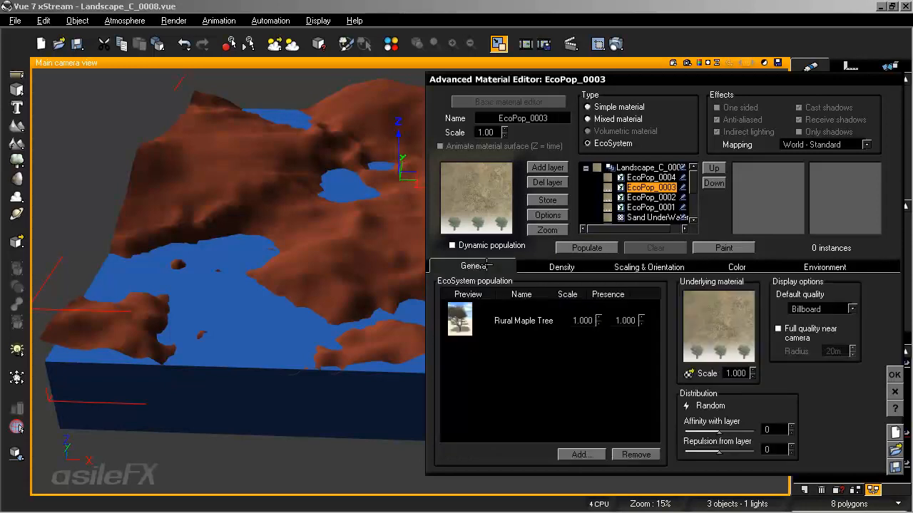
pyautogui.click(586, 248)
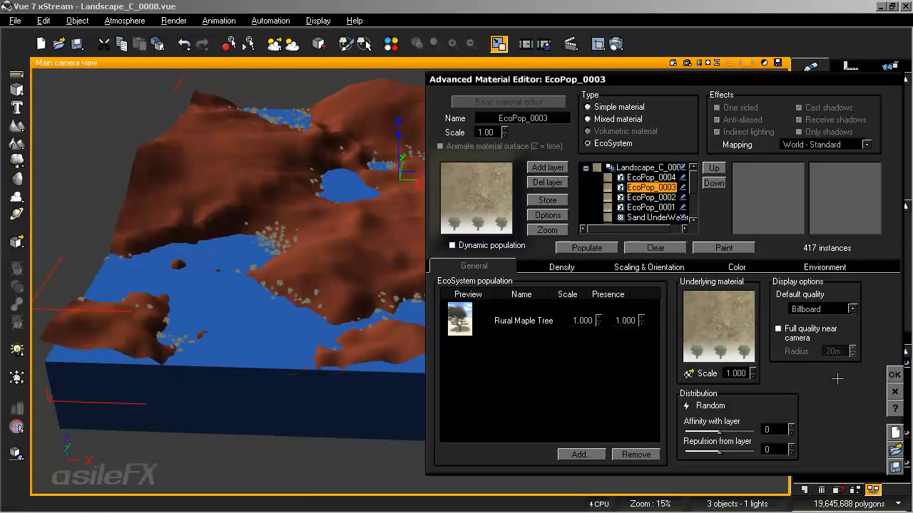
pyautogui.click(893, 375)
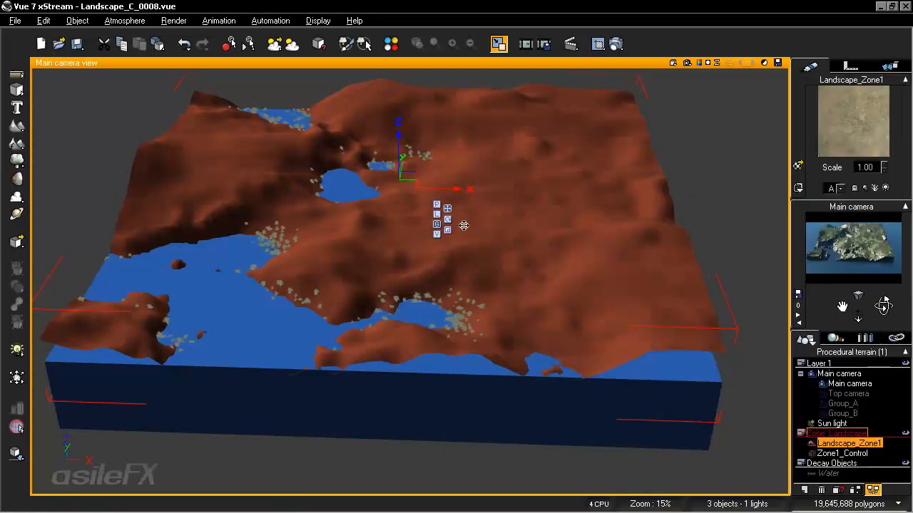
pyautogui.moveTo(457, 232); pyautogui.dragTo(491, 235, button='right')
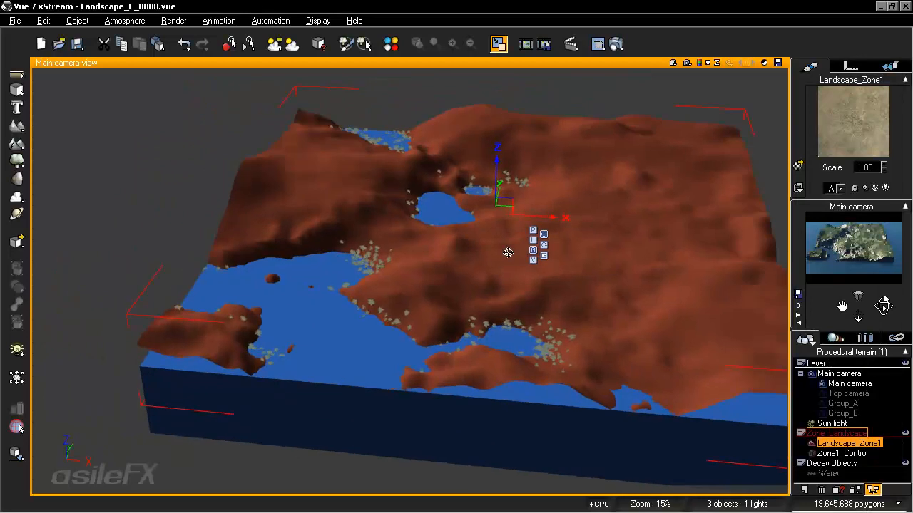
pyautogui.scroll(6, 508, 253)
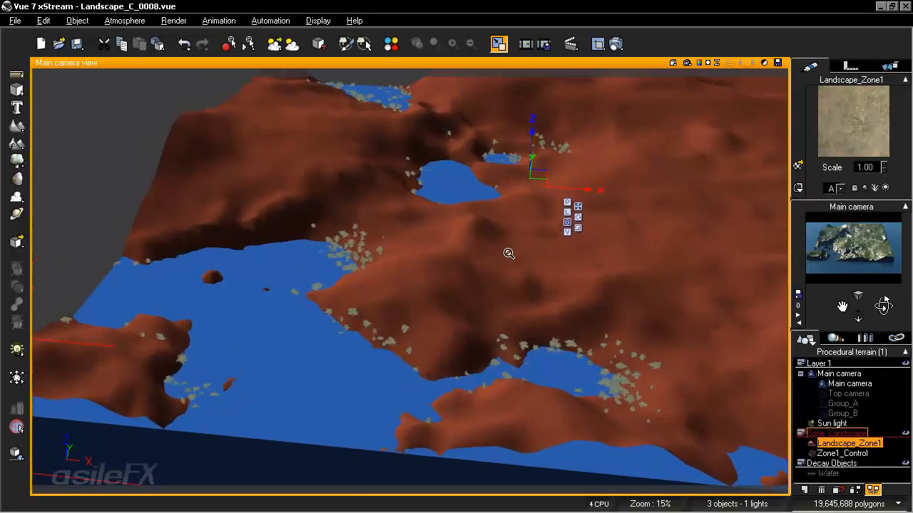
pyautogui.scroll(2, 509, 253)
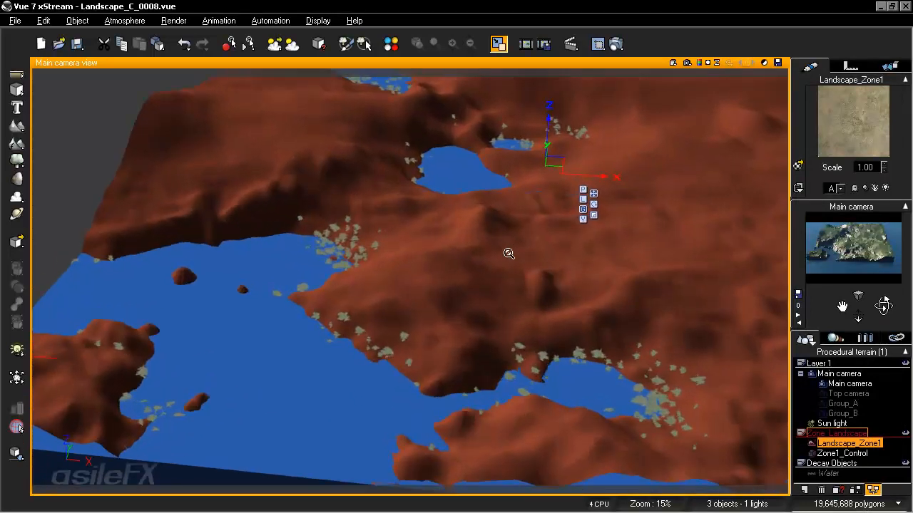
# Show all four views and unhide the Water plane.
pyautogui.scroll(6, 508, 253)
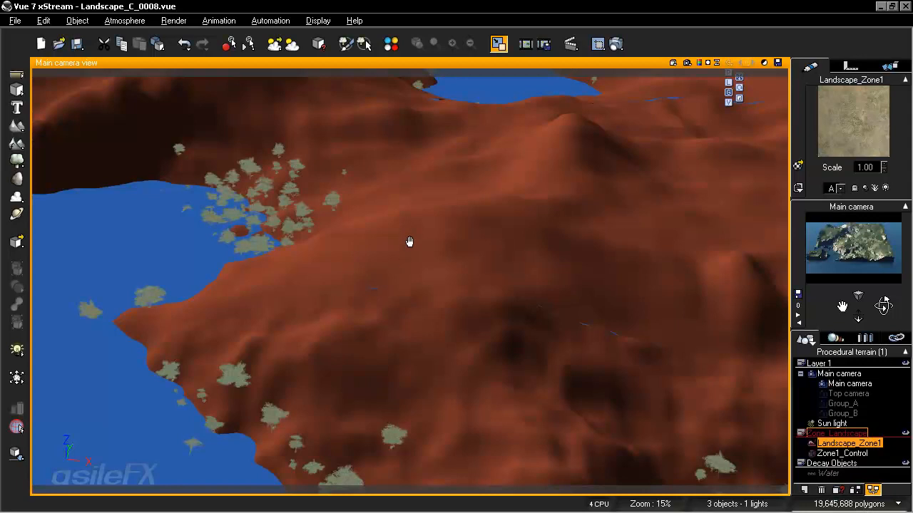
pyautogui.moveTo(410, 240); pyautogui.dragTo(397, 251, button='right')
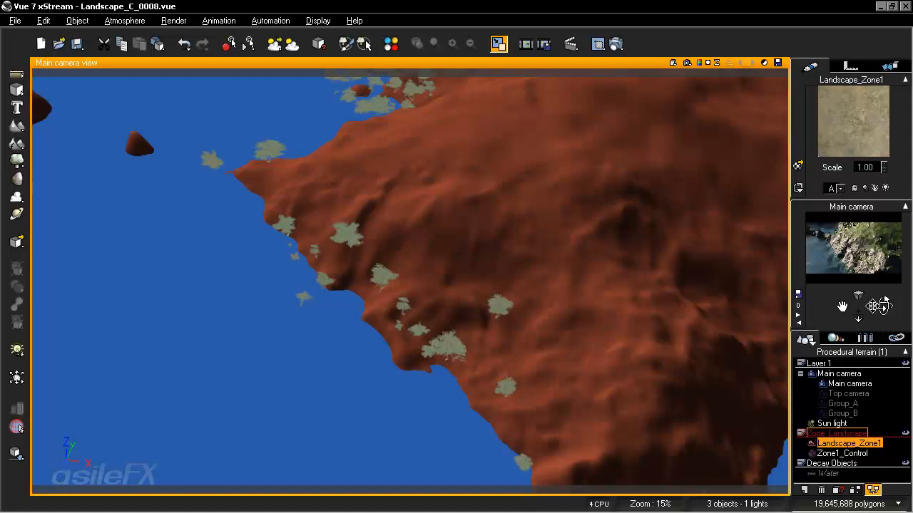
pyautogui.click(499, 43)
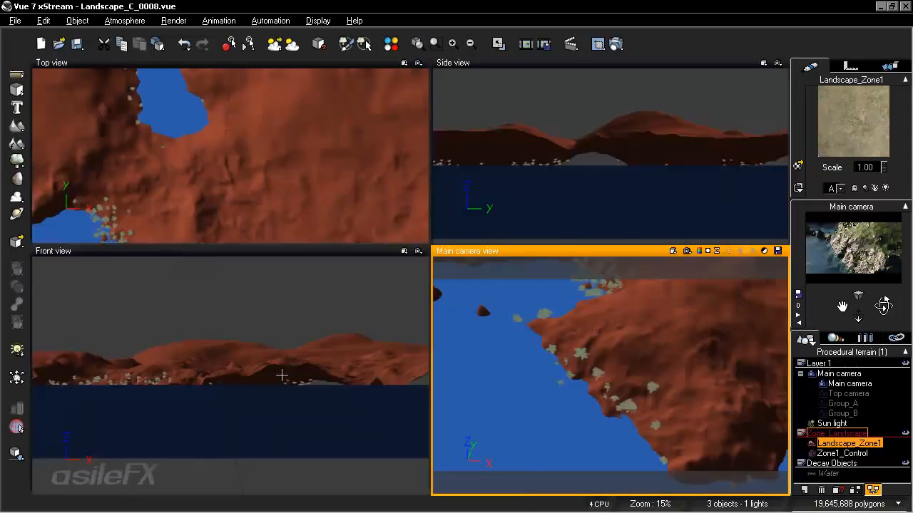
pyautogui.moveTo(262, 389); pyautogui.dragTo(287, 369, button='right')
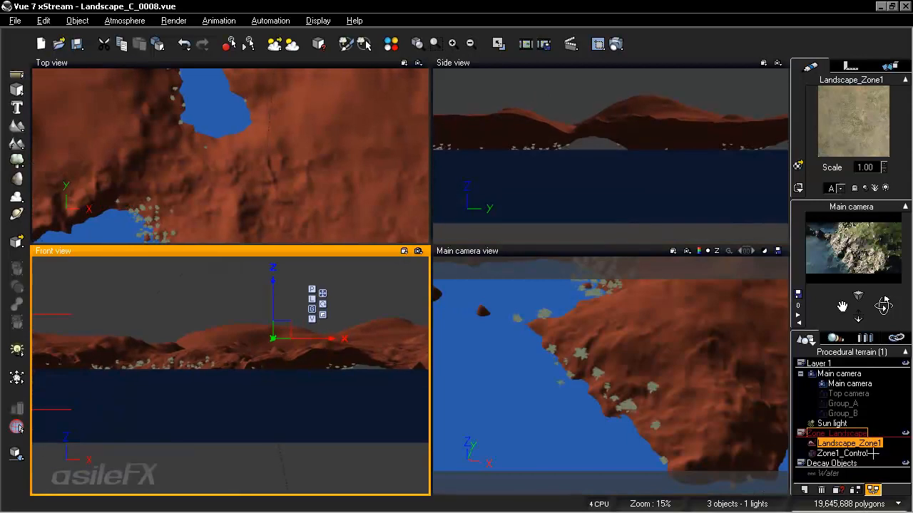
pyautogui.click(828, 474)
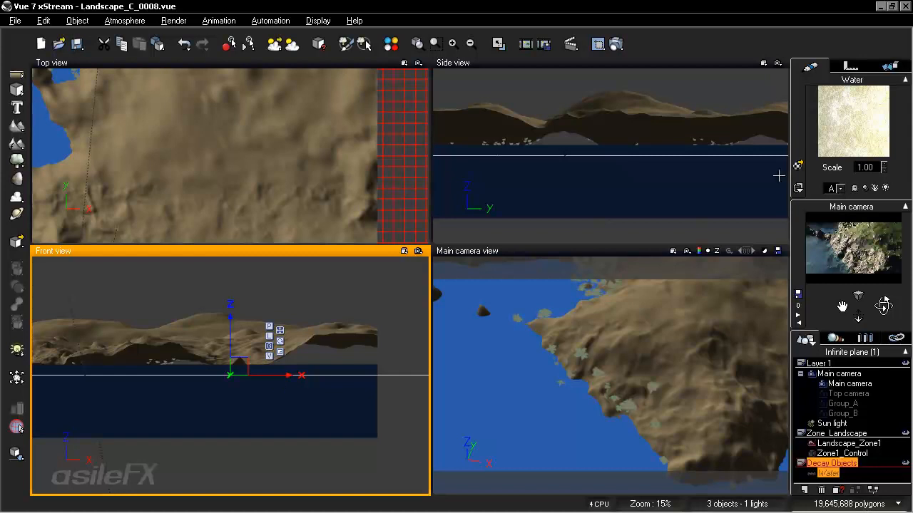
pyautogui.click(798, 188)
pyautogui.click(823, 276)
# Lower the Zone1_Control cube slightly along Z in the front view, and hide the Water plane again.
pyautogui.click(844, 453)
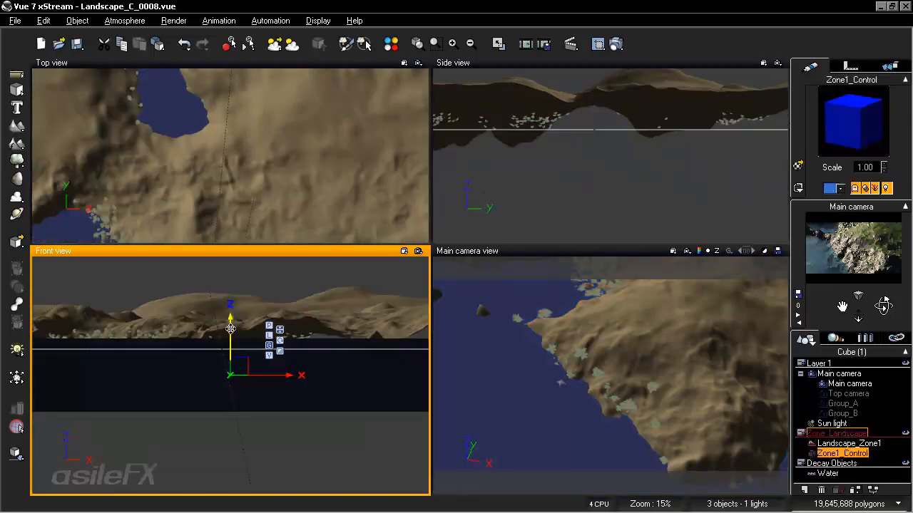
pyautogui.moveTo(230, 328); pyautogui.dragTo(232, 337)
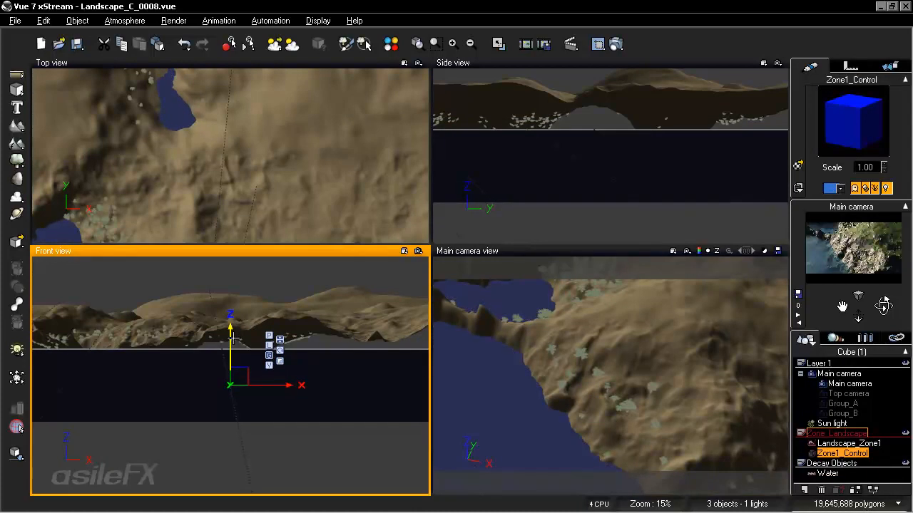
pyautogui.click(828, 473)
pyautogui.click(797, 187)
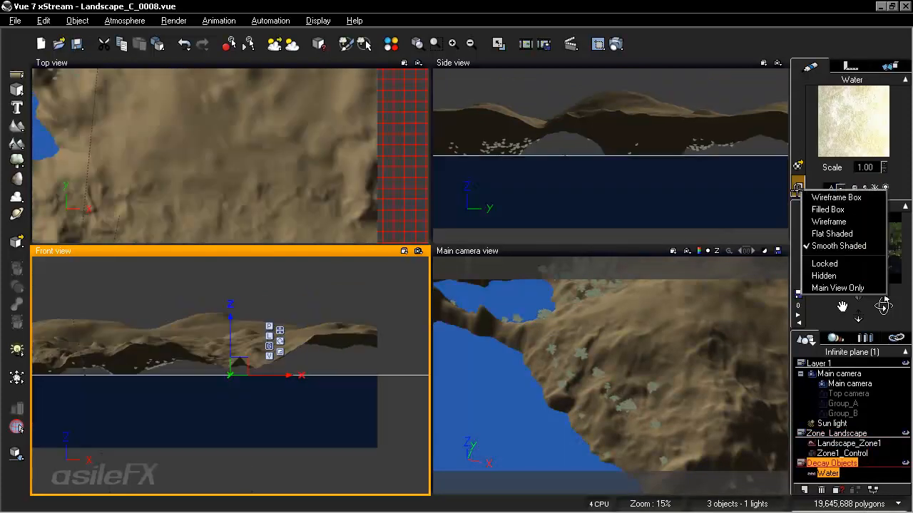
pyautogui.click(823, 276)
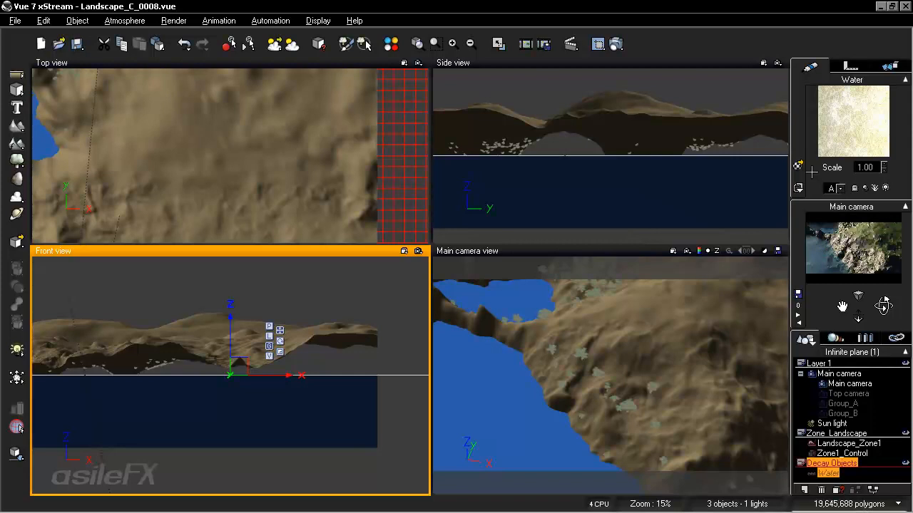
# Maximize the main camera view, repopulate the EcoPop_0003 layer of the Landscape_Zone1 material and accept the material.
pyautogui.click(607, 250)
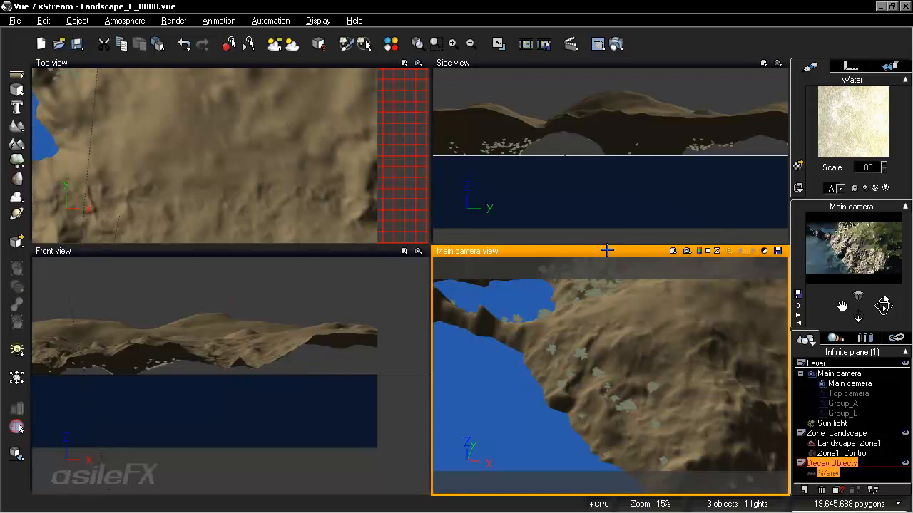
pyautogui.doubleClick(607, 250)
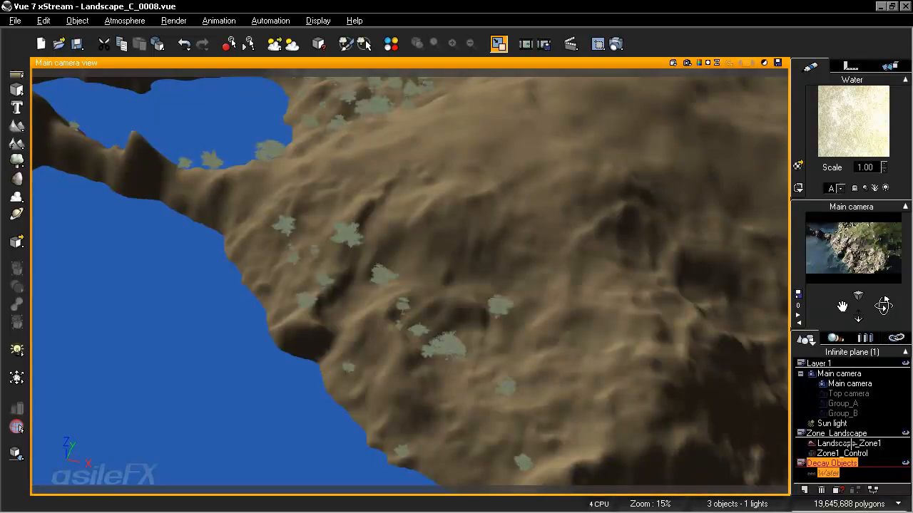
pyautogui.click(849, 443)
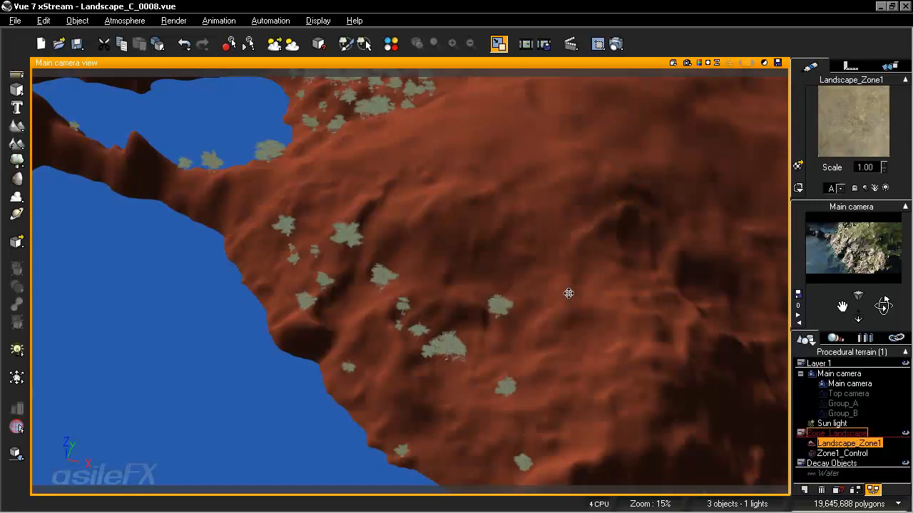
pyautogui.scroll(-8, 569, 292)
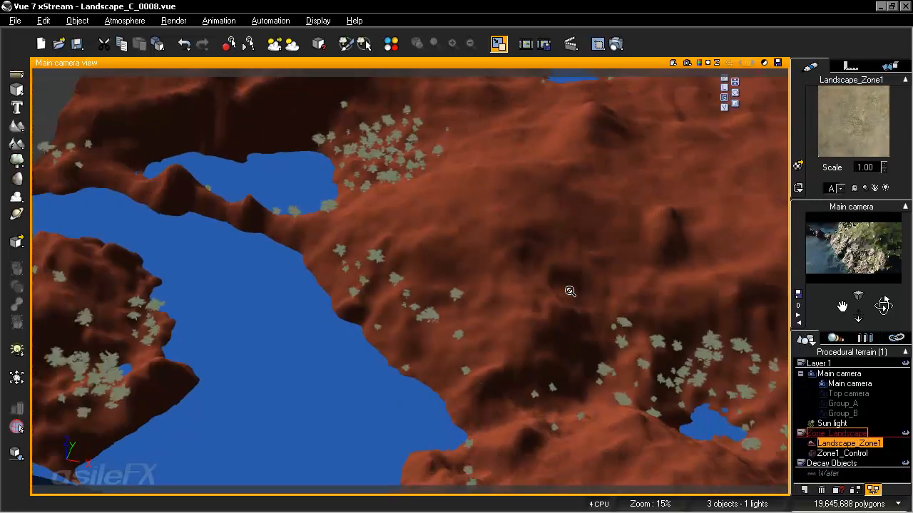
pyautogui.doubleClick(870, 120)
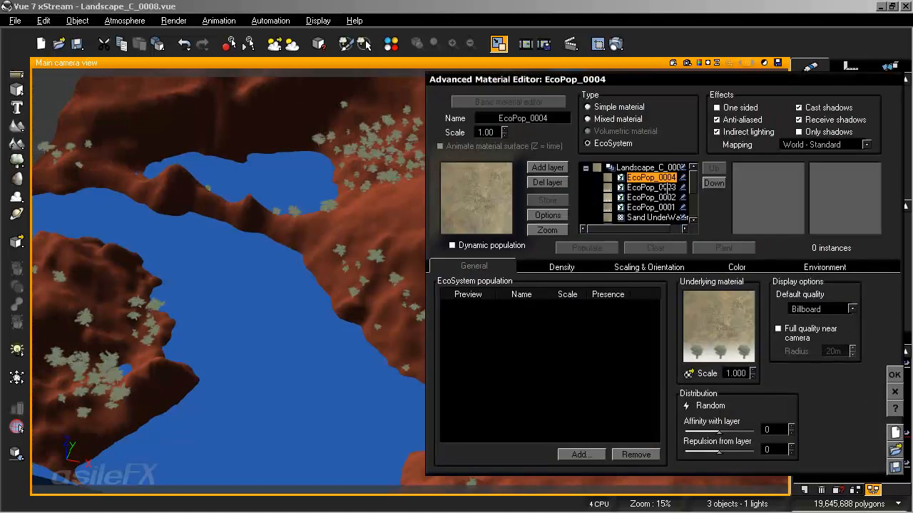
pyautogui.click(666, 188)
pyautogui.click(583, 247)
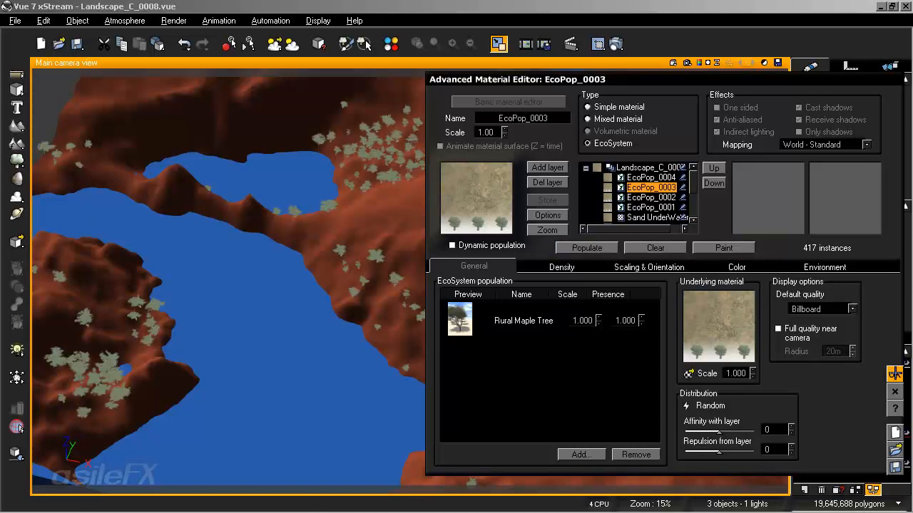
pyautogui.click(893, 374)
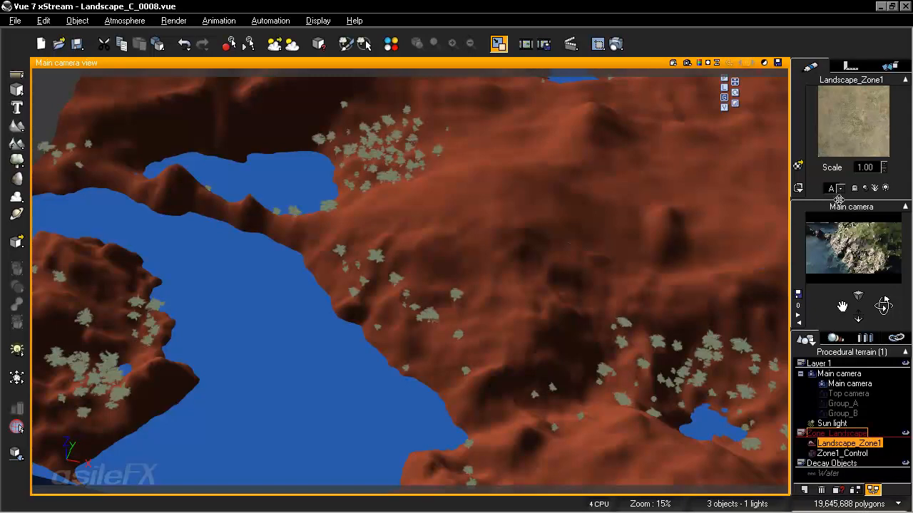
# Set the EcoPop_0003 layer's decay near foreign objects influence to 2%, repopulate the layer and accept the material.
pyautogui.doubleClick(848, 111)
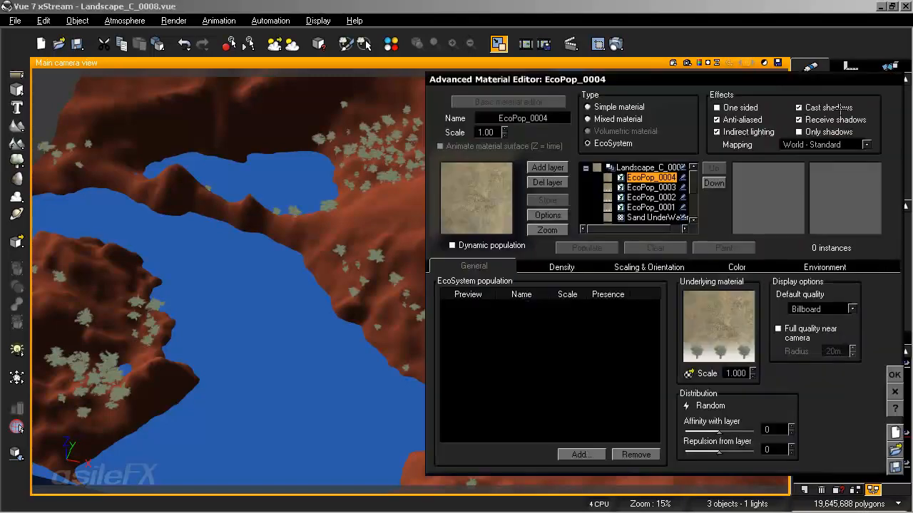
pyautogui.click(594, 264)
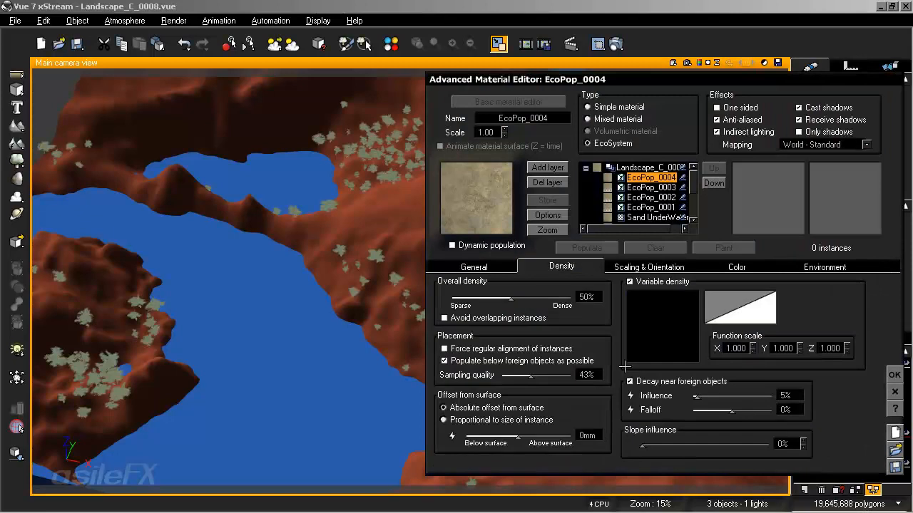
pyautogui.click(651, 188)
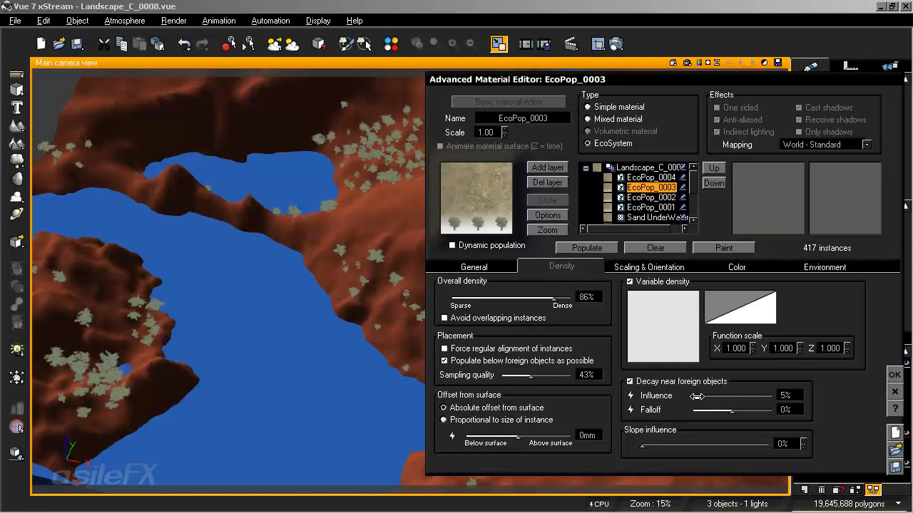
pyautogui.moveTo(697, 397); pyautogui.dragTo(773, 393)
pyautogui.click(595, 249)
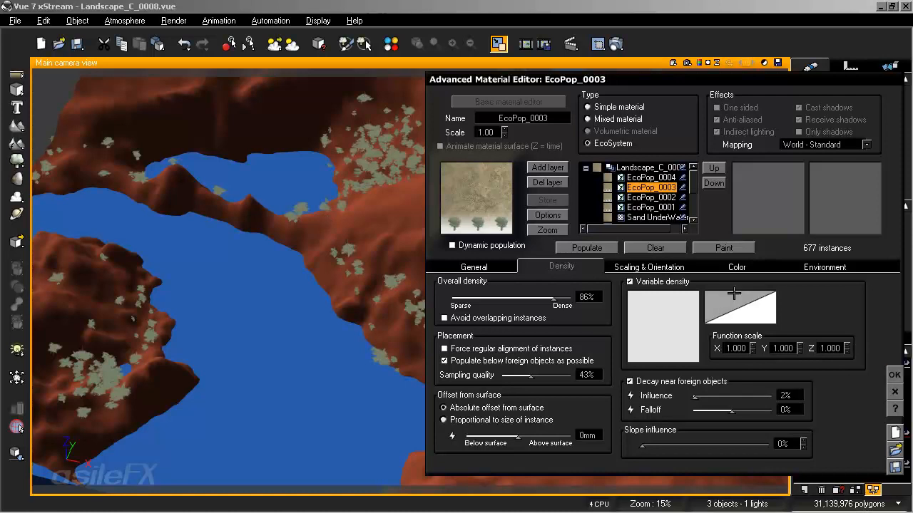
pyautogui.click(894, 374)
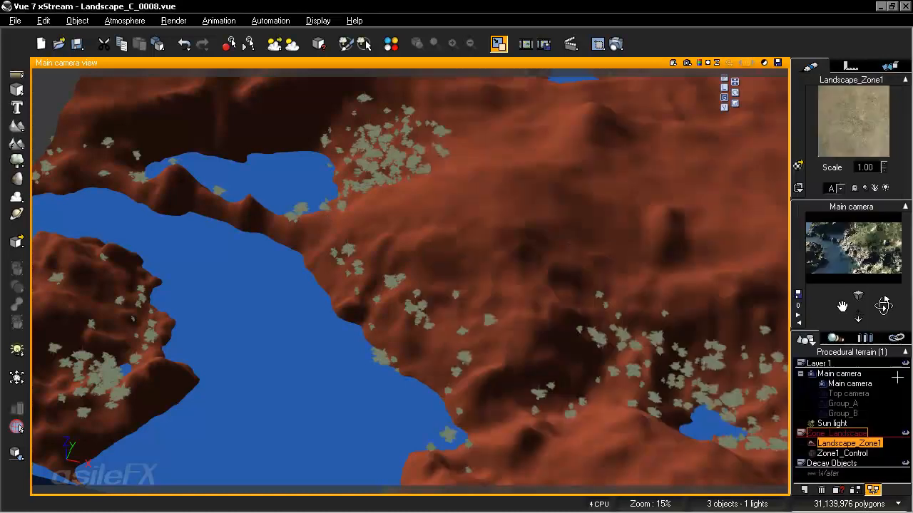
# Clear all instances from the EcoPop_0003 layer of the Landscape_Zone1 material.
pyautogui.moveTo(618, 298); pyautogui.dragTo(618, 321, button='right')
pyautogui.scroll(-5, 618, 318)
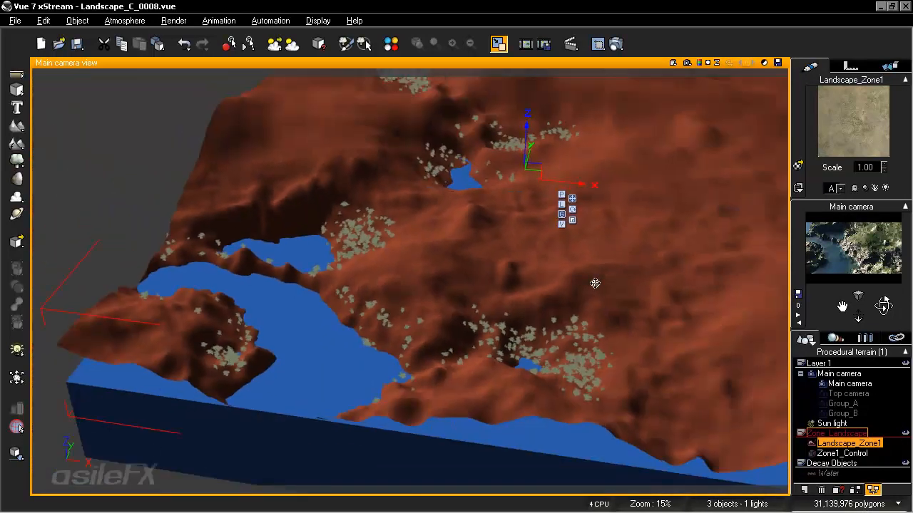
pyautogui.moveTo(595, 283); pyautogui.dragTo(586, 303, button='right')
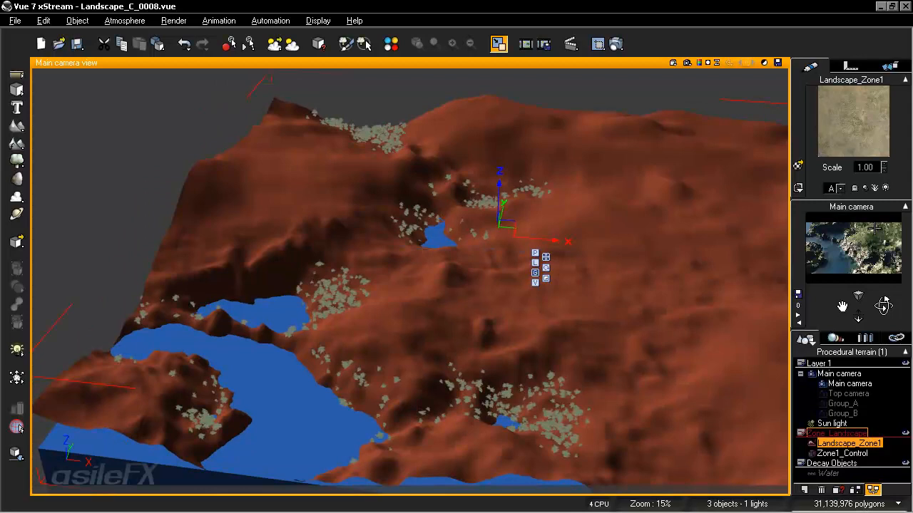
pyautogui.doubleClick(843, 108)
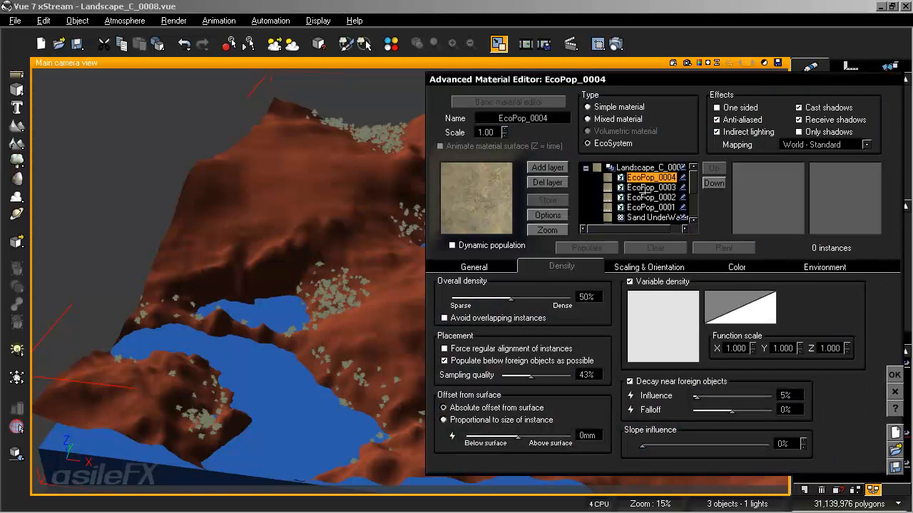
pyautogui.click(647, 186)
pyautogui.click(656, 248)
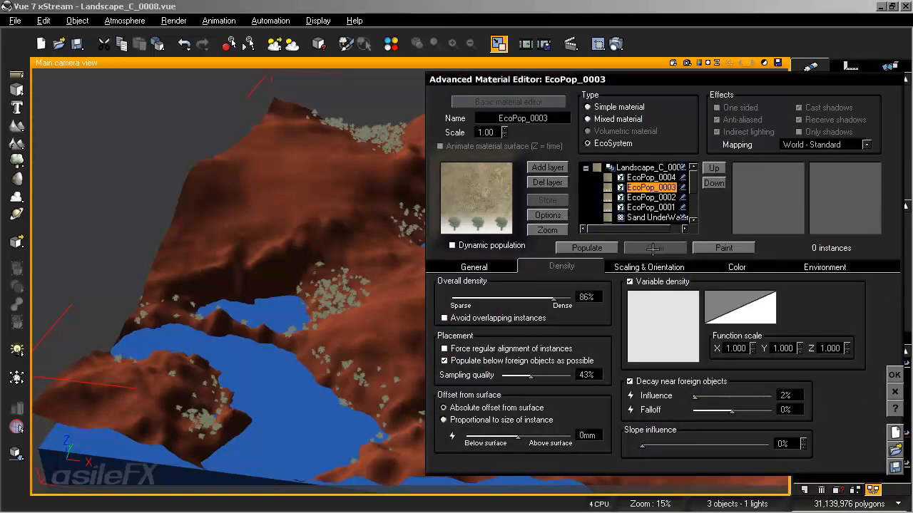
# Add the Rural Maple Tree species to the EcoPop_0004 layer's EcoSystem population.
pyautogui.click(651, 178)
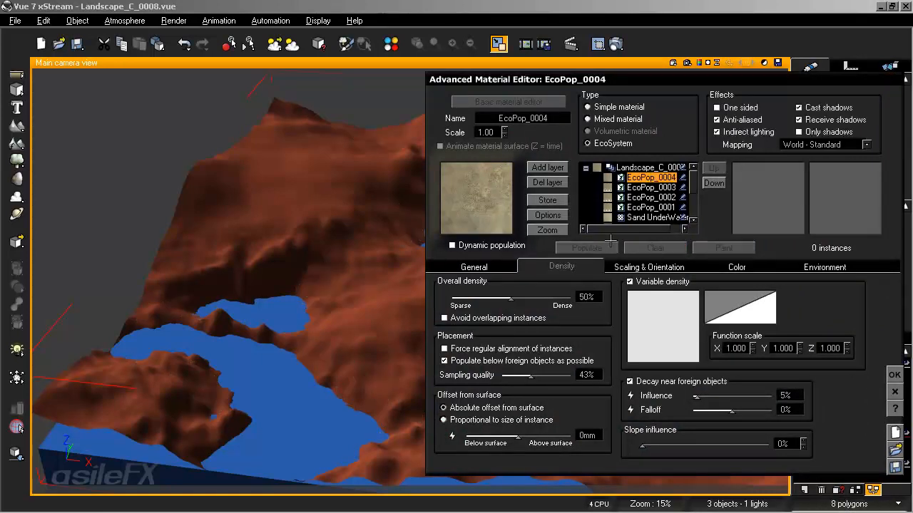
pyautogui.click(492, 270)
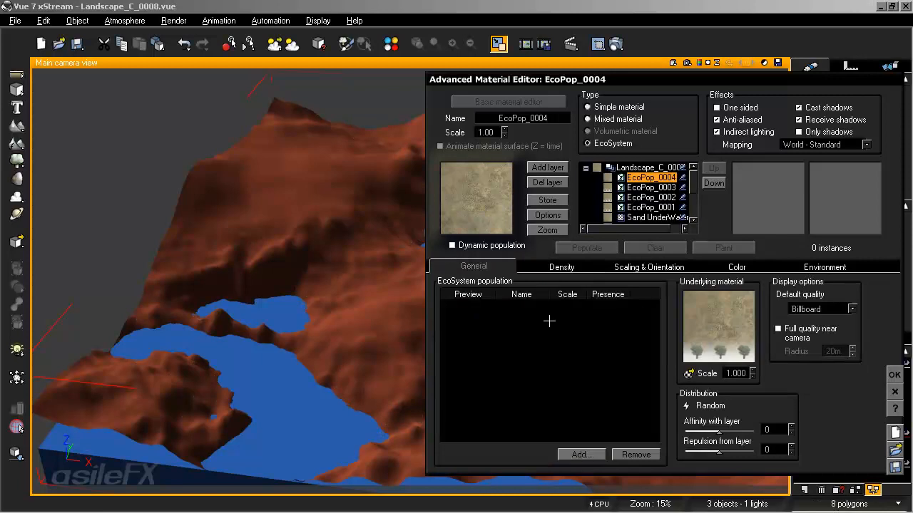
pyautogui.click(579, 454)
pyautogui.click(606, 464)
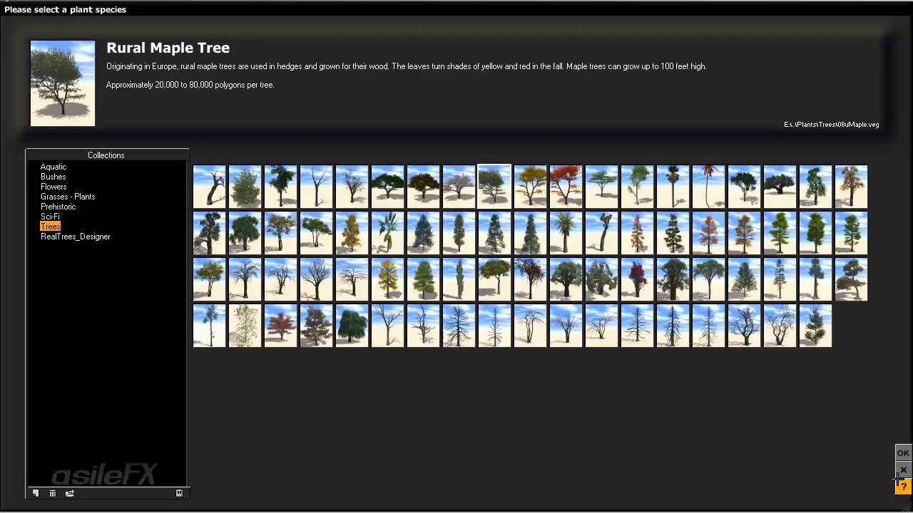
pyautogui.click(903, 454)
# Set the EcoPop_0004 layer's overall density to 88%, its sampling quality to 78% and its overall scaling to 0.2.
pyautogui.click(561, 267)
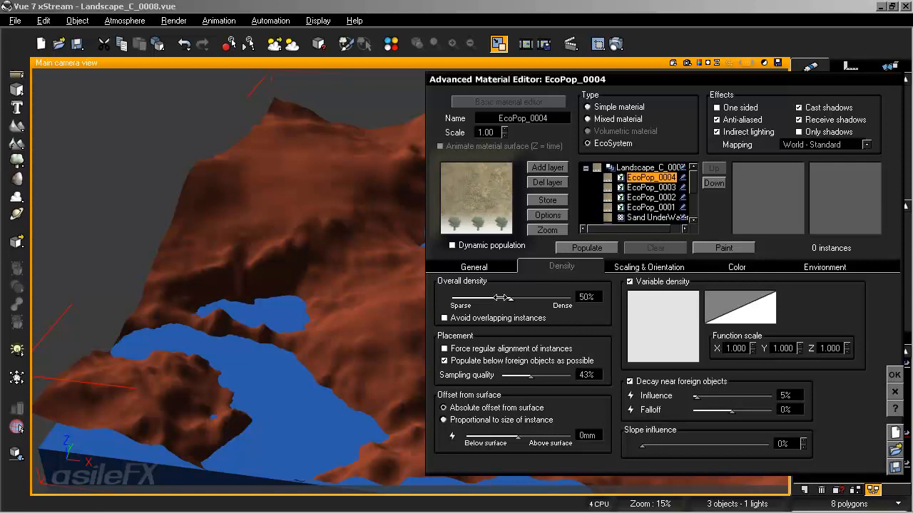
pyautogui.moveTo(502, 297); pyautogui.dragTo(555, 298)
pyautogui.moveTo(531, 375); pyautogui.dragTo(556, 373)
pyautogui.click(588, 248)
pyautogui.click(650, 267)
pyautogui.doubleClick(562, 290)
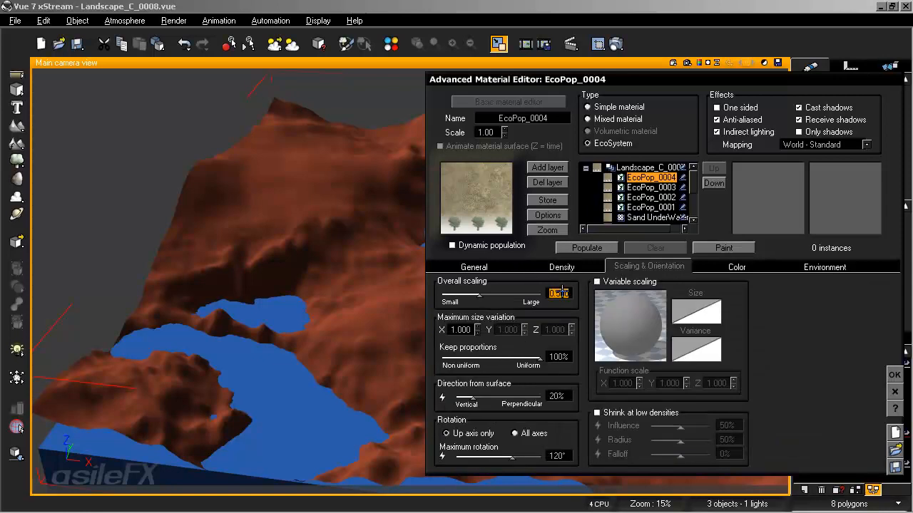
pyautogui.write('.2')
# Populate the EcoPop_0004 layer with maple trees and accept the material.
pyautogui.click(586, 268)
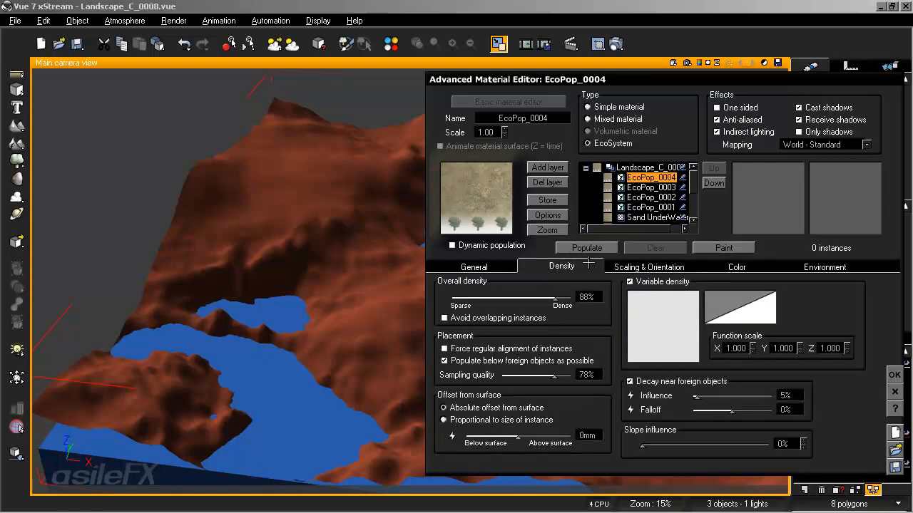
pyautogui.click(592, 248)
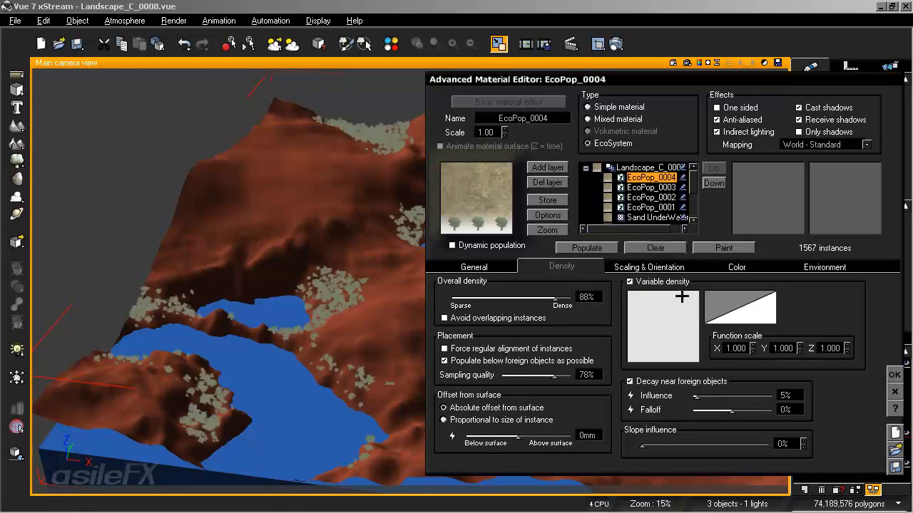
pyautogui.click(893, 374)
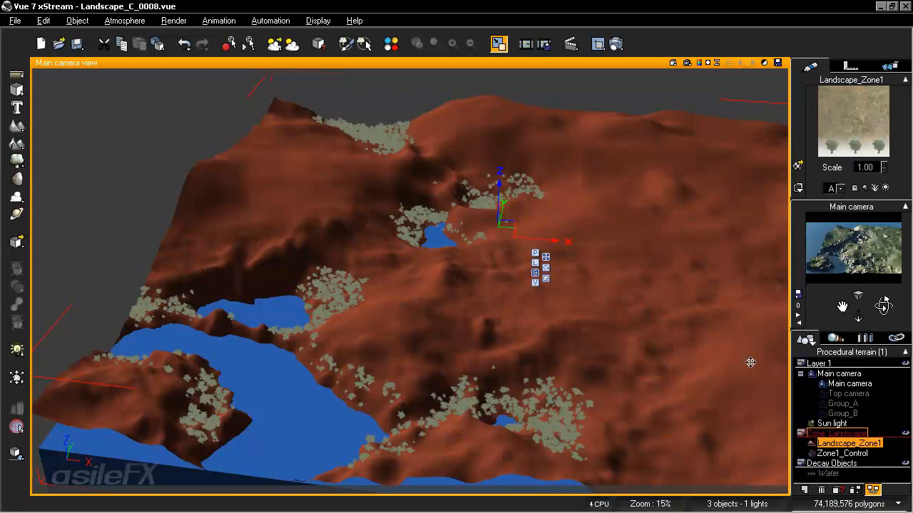
# Move the Zone1_Control cube horizontally in the negative X direction and toward the camera.
pyautogui.click(836, 453)
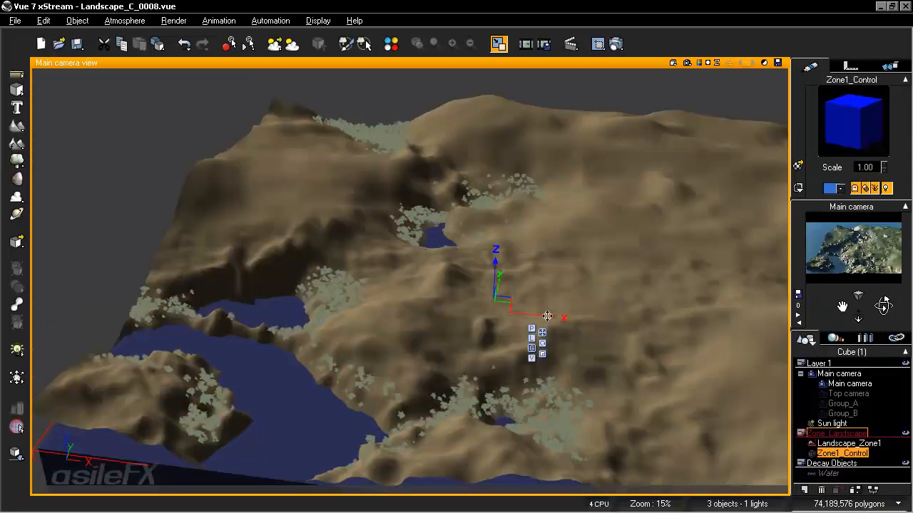
pyautogui.moveTo(528, 316); pyautogui.dragTo(218, 435)
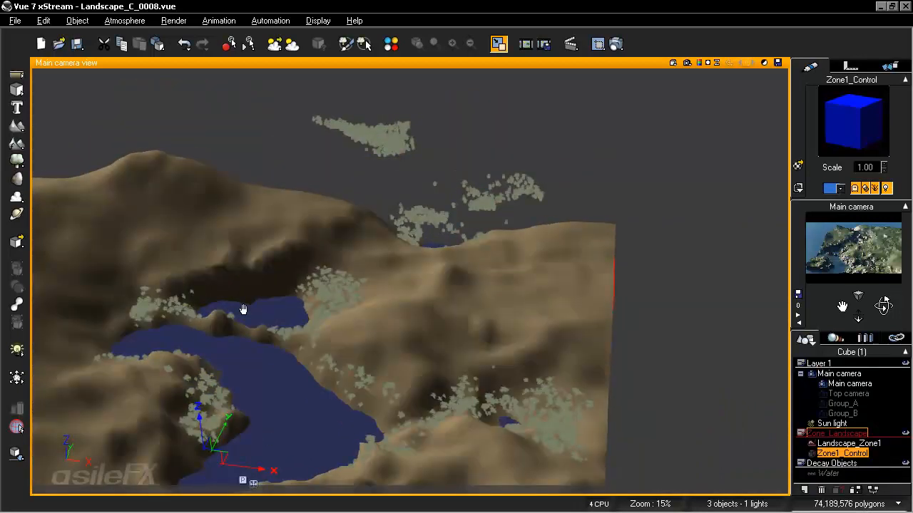
# Repopulate the EcoPop_0004 layer of the Landscape_Zone1 terrain for the zone's new position and accept the material.
pyautogui.moveTo(269, 288); pyautogui.dragTo(295, 306, button='right')
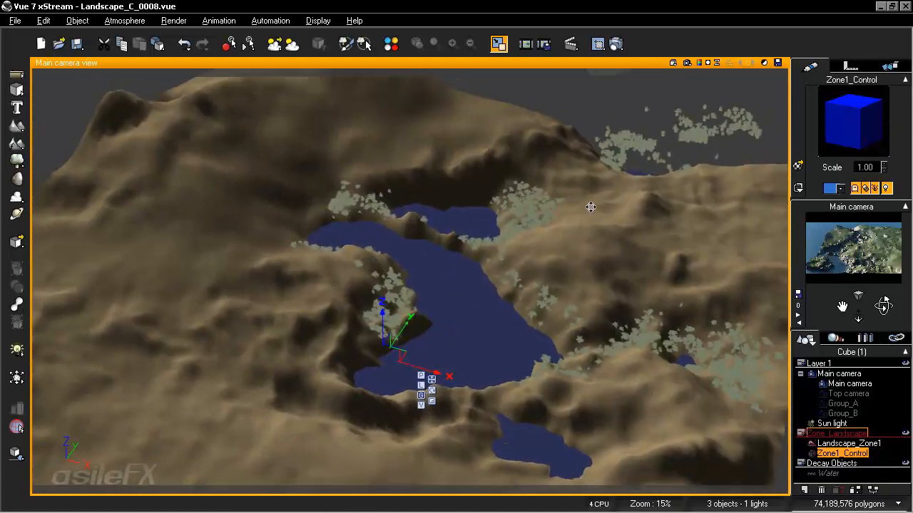
pyautogui.click(847, 443)
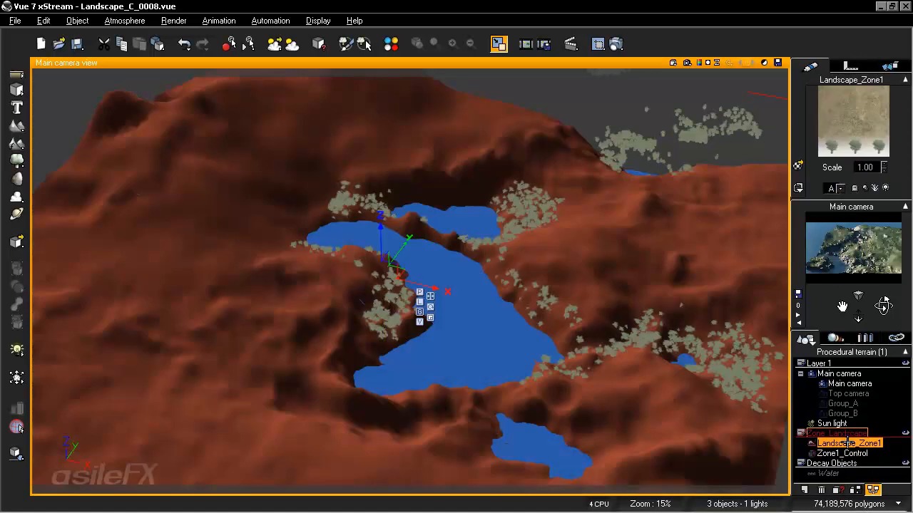
pyautogui.doubleClick(860, 114)
pyautogui.click(586, 247)
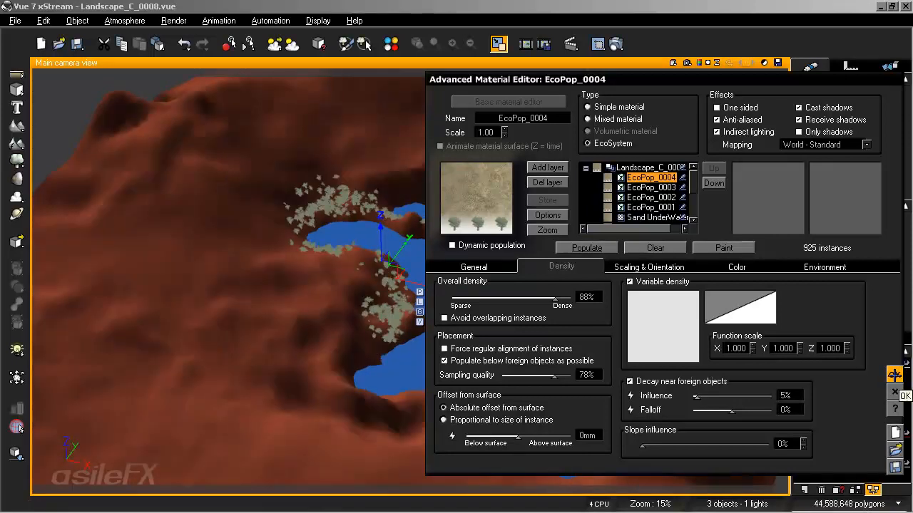
pyautogui.click(895, 375)
# Deselect the terrain and save the scene under the new file name Landscape_C_0009 in the Group_C_Ecosystem_Zones folder.
pyautogui.moveTo(883, 307); pyautogui.dragTo(885, 307)
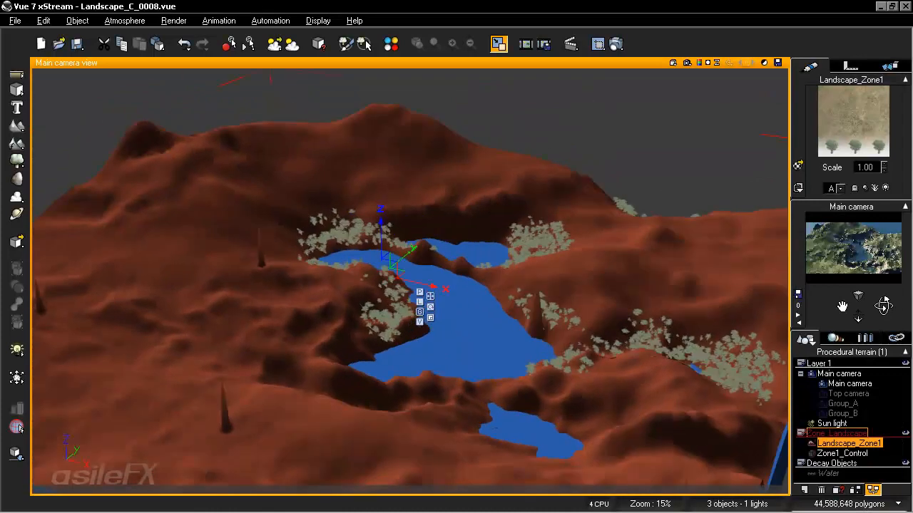
pyautogui.scroll(-5, 629, 387)
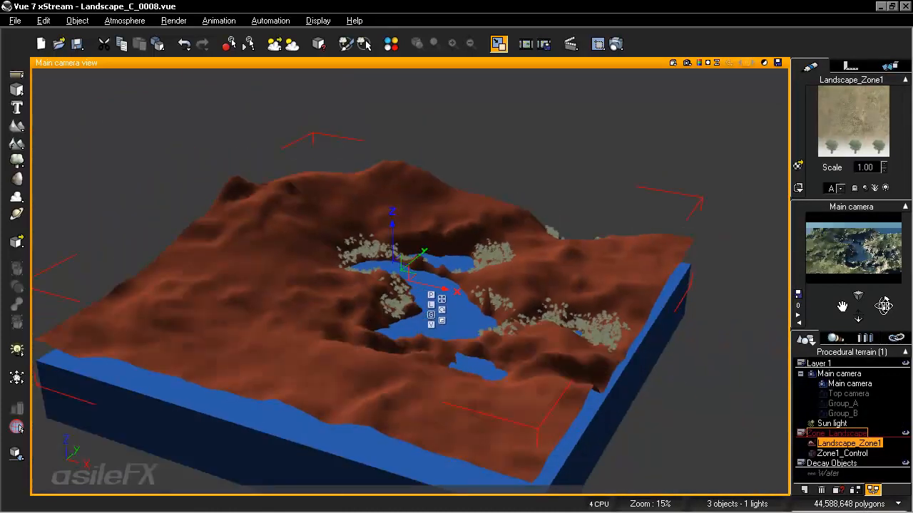
pyautogui.moveTo(884, 307); pyautogui.dragTo(884, 305)
pyautogui.moveTo(301, 344); pyautogui.dragTo(610, 263, button='right')
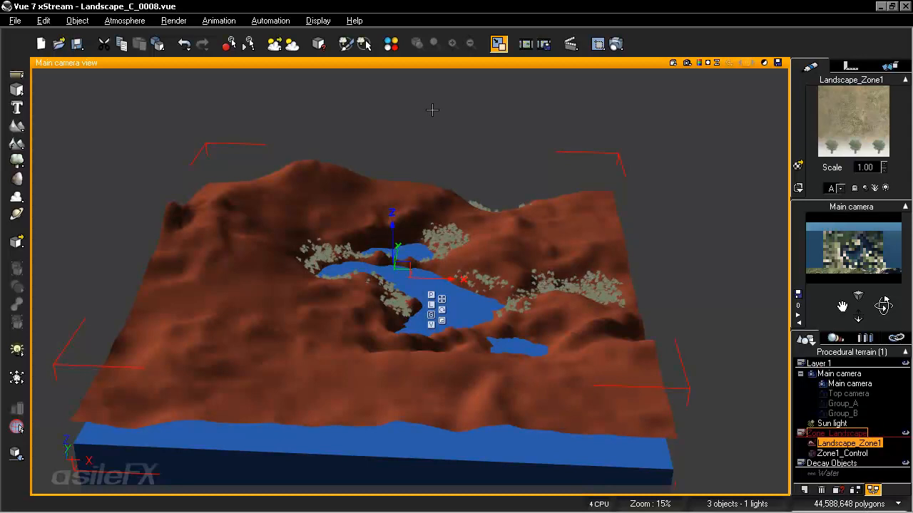
pyautogui.click(431, 107)
pyautogui.click(15, 20)
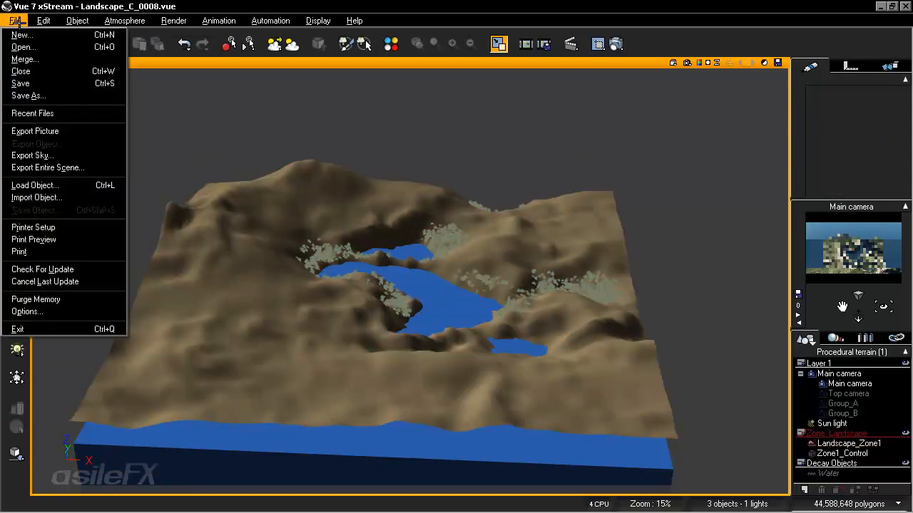
pyautogui.click(29, 94)
pyautogui.click(237, 251)
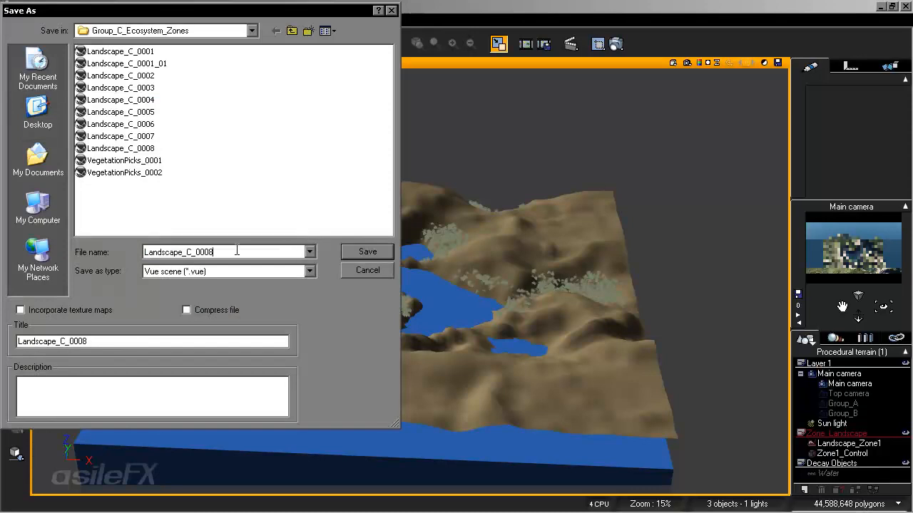
pyautogui.press('BackSpace')
pyautogui.write('9')
pyautogui.press('Return')
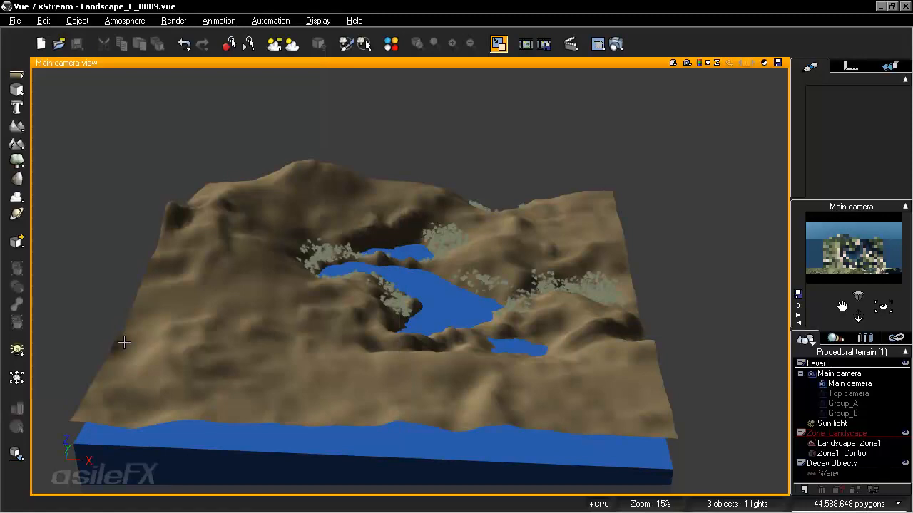